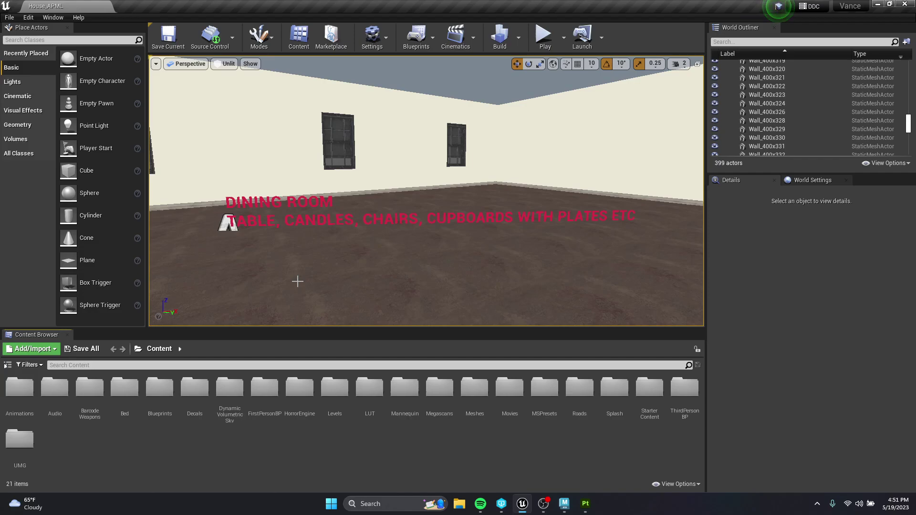
Step: Look around the house level from the dining room to the garage area to examine the rooms
right_drag(372, 207, 201, 210)
mouse_move(372, 207)
right_down()
mouse_move(333, 225)
mouse_move(458, 229)
mouse_move(468, 239)
mouse_move(296, 224)
mouse_move(239, 233)
mouse_move(163, 229)
mouse_move(296, 224)
mouse_move(372, 207)
mouse_move(448, 215)
mouse_move(505, 238)
mouse_move(467, 236)
mouse_move(554, 224)
mouse_move(696, 238)
mouse_move(675, 222)
mouse_move(524, 219)
mouse_move(691, 224)
mouse_move(575, 225)
mouse_move(696, 219)
mouse_move(698, 200)
mouse_move(696, 224)
mouse_move(791, 223)
mouse_move(325, 210)
mouse_move(366, 210)
right_up()
key(w)
key(w)
key(w)
key(w)
key(s)
key(w)
key(w)
key(s)
key(w)
key(w)
key(w)
key(s)
key(w)
key(s)
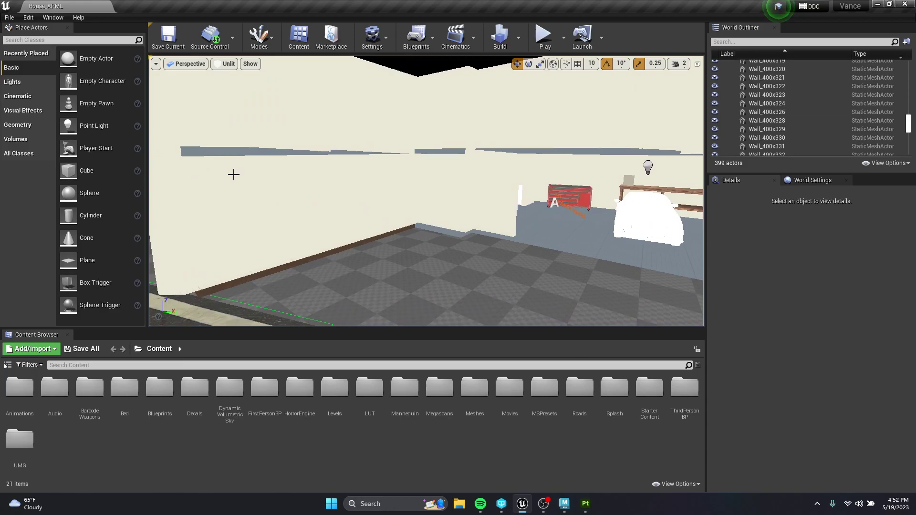
click(329, 214)
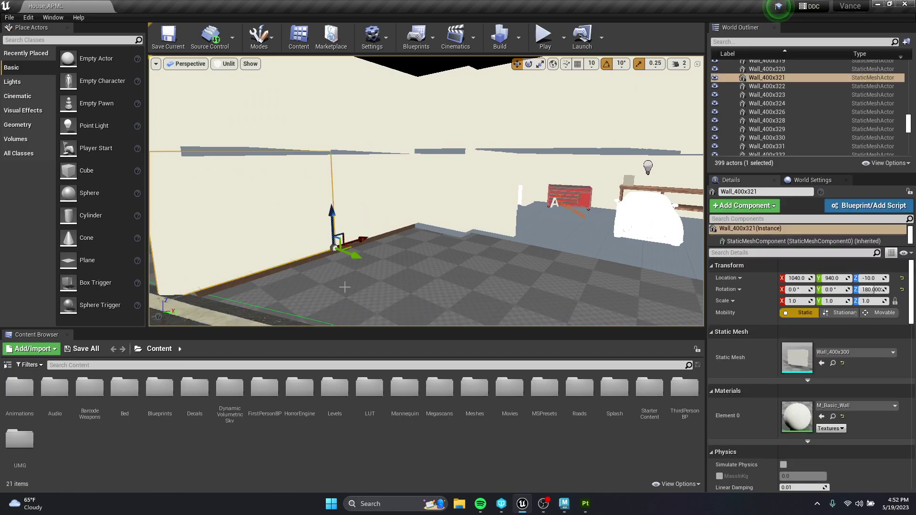
right_drag(395, 194, 430, 194)
key(Escape)
Step: Place a basic Cube on the dark dining room floor beside the long plain wall and frame it
right_drag(388, 219, 565, 209)
key(w)
key(s)
key(d)
mouse_move(370, 186)
right_down()
mouse_move(291, 165)
mouse_move(377, 184)
mouse_move(334, 176)
mouse_move(355, 177)
right_up()
key(w)
right_drag(431, 223, 429, 223)
key(s)
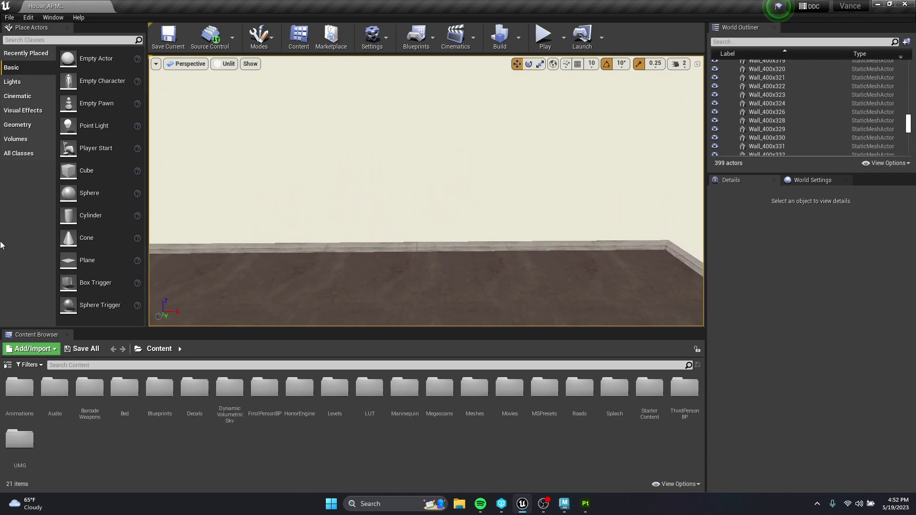
click(12, 81)
click(17, 96)
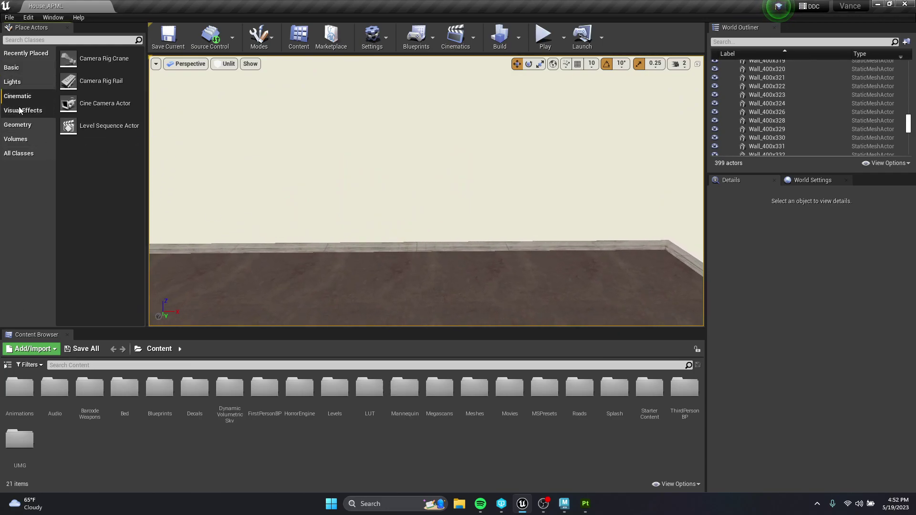
click(18, 69)
drag(68, 170, 448, 263)
key(f)
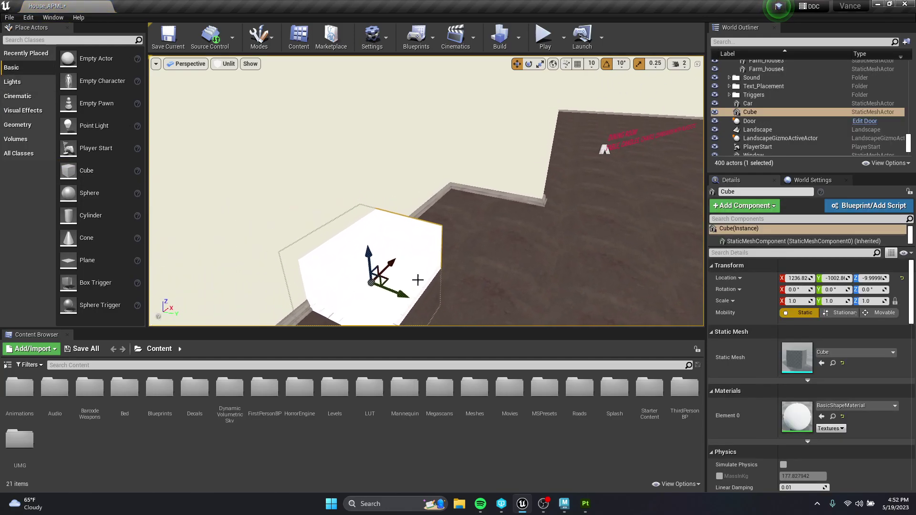
Step: Move the cube away from the wall to about Y -975 and raise it to about Z 39
click(424, 310)
click(381, 284)
drag(399, 289, 419, 301)
key(r)
key(e)
key(f)
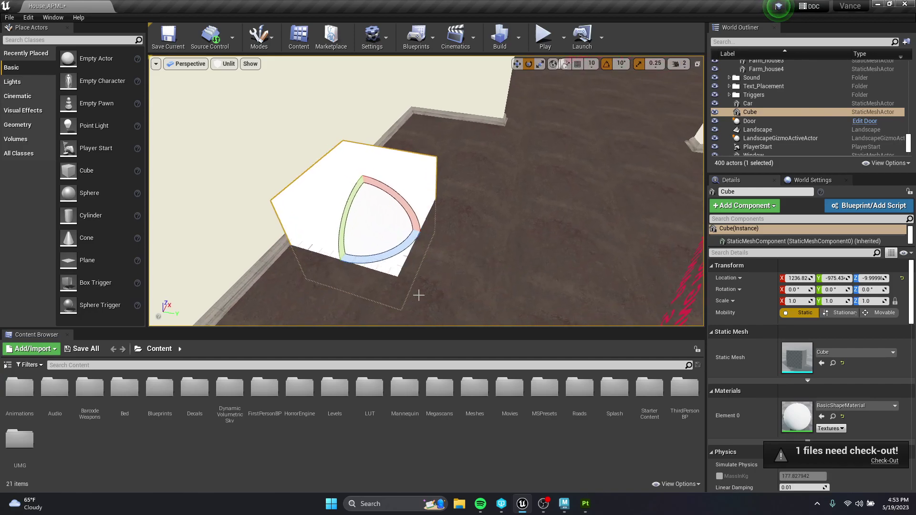
key(ctrl+z)
key(w)
right_drag(370, 201, 351, 201)
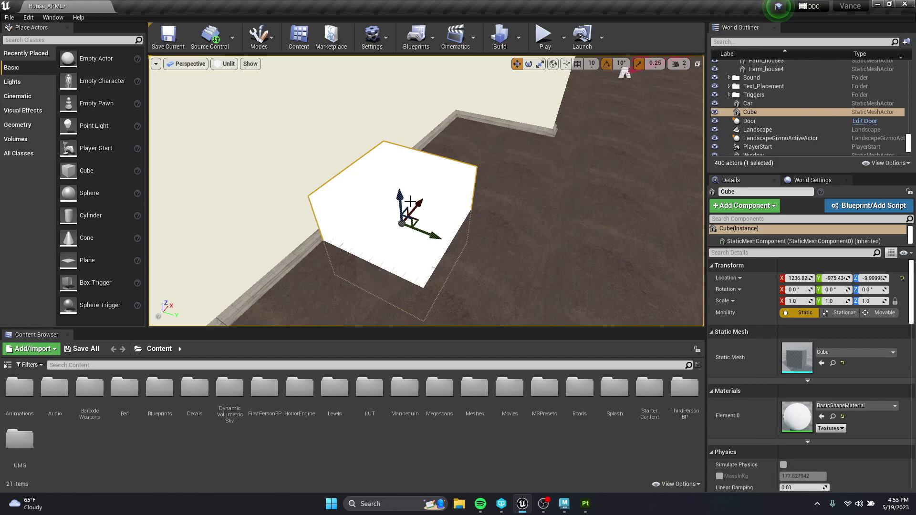
drag(400, 202, 396, 152)
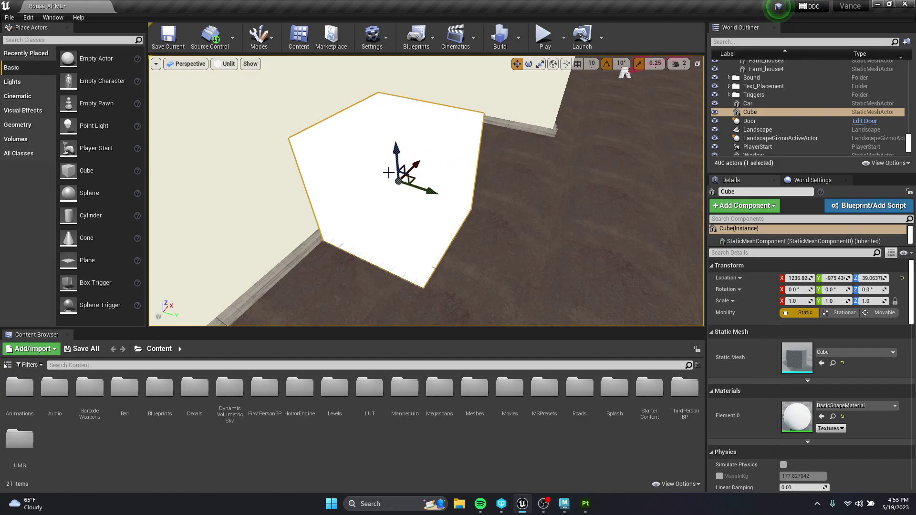
Step: Scale the cube's height to 2.0 and raise it to about Z 87 so it stands on the floor
key(r)
drag(402, 154, 391, 101)
key(w)
right_drag(394, 119, 363, 149)
key(r)
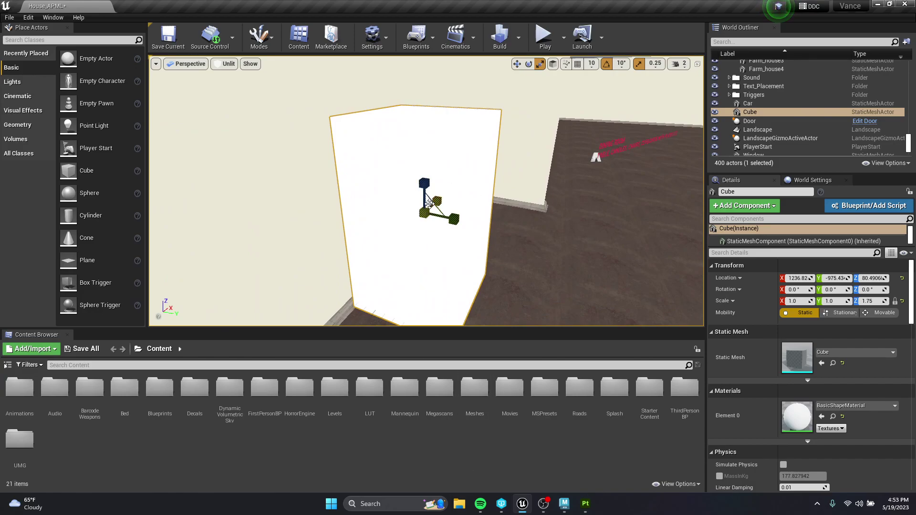
mouse_move(425, 183)
mouse_down()
mouse_move(424, 164)
mouse_move(425, 181)
mouse_move(424, 172)
mouse_up()
key(w)
Step: Reduce the cube's Y scale to 0.5 and move it back against the wall at about Y -998
key(r)
drag(459, 213, 429, 213)
key(w)
right_drag(455, 239, 477, 245)
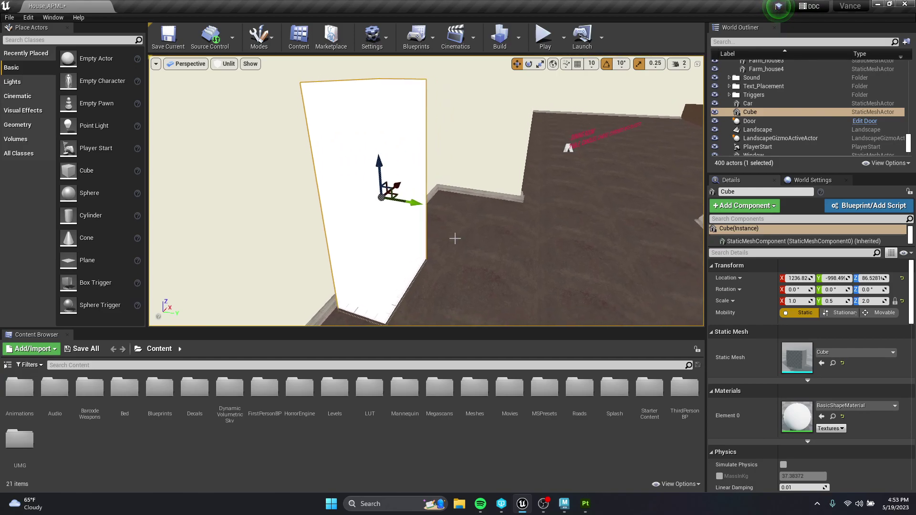
Step: Duplicate the tall cube in place and select both the original and the copy
key(ctrl+w)
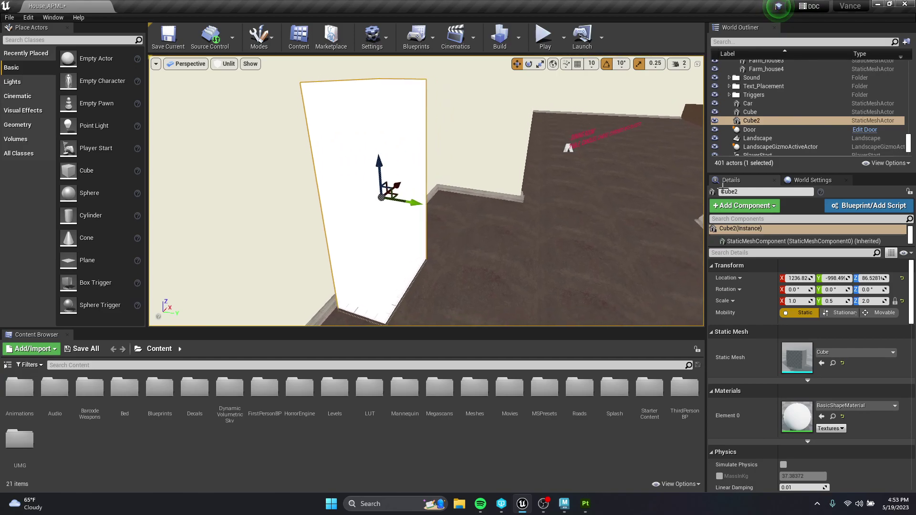
ctrl+click(754, 111)
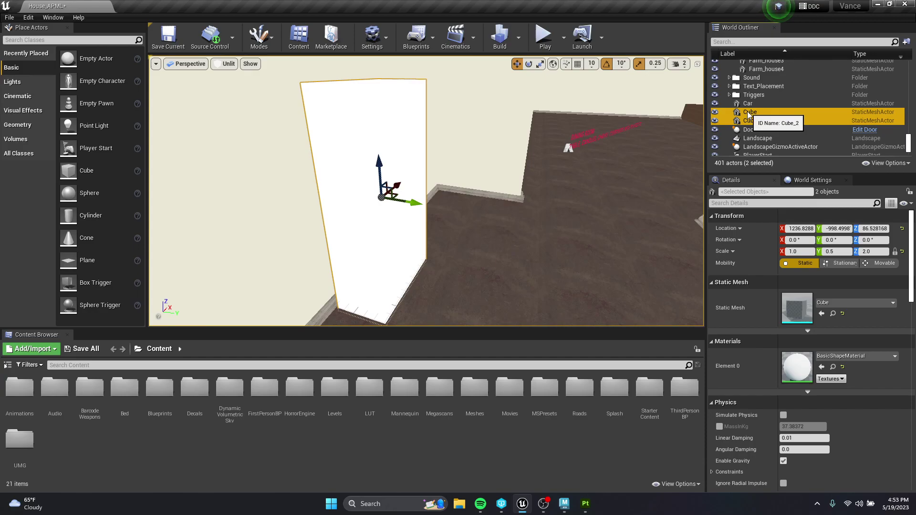
Step: Convert only the original cube to a static mesh named StaticMesh in the Meshes folder and open it
click(760, 113)
right_click(754, 111)
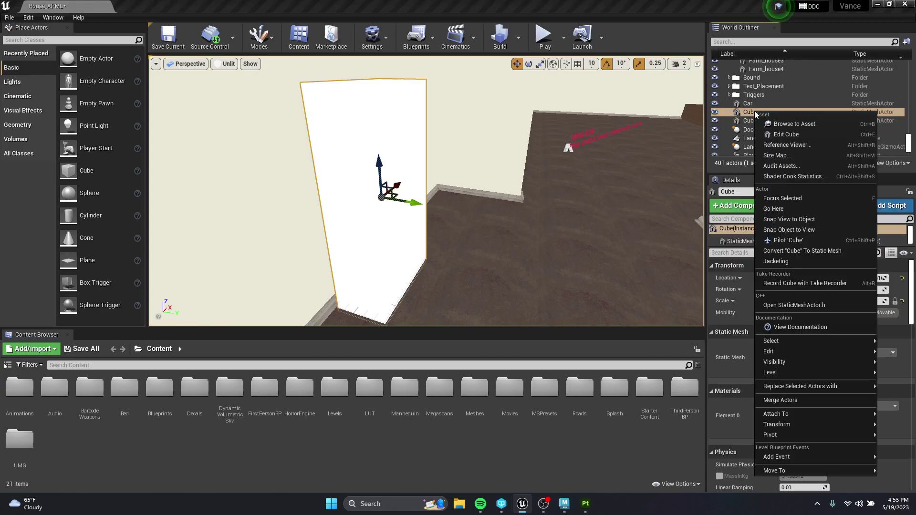
click(806, 250)
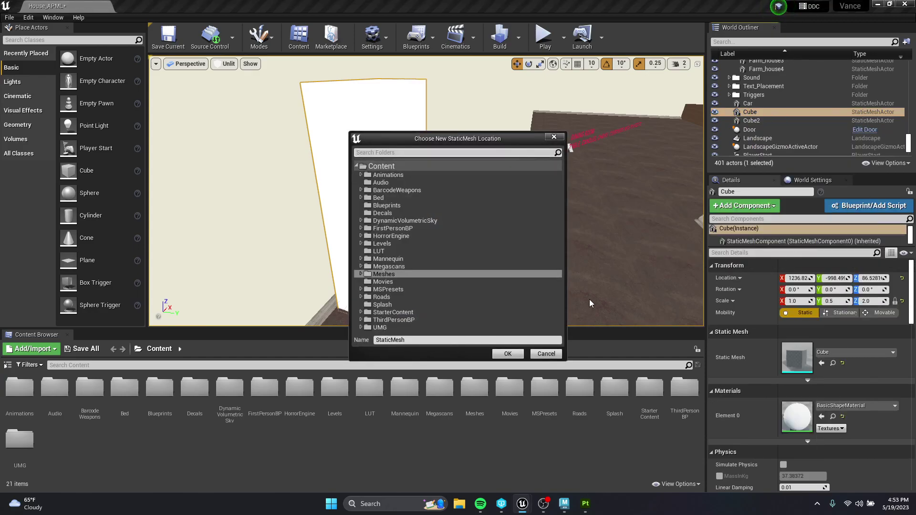
click(498, 355)
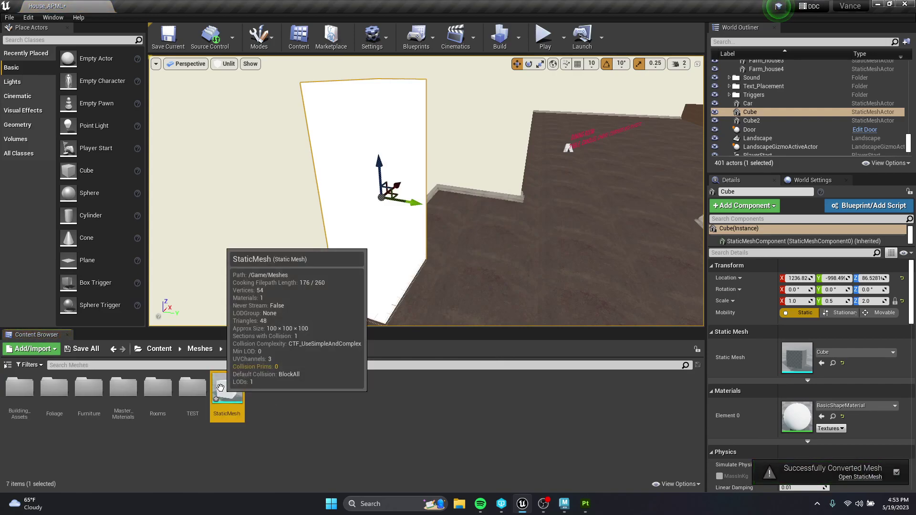
double_click(231, 400)
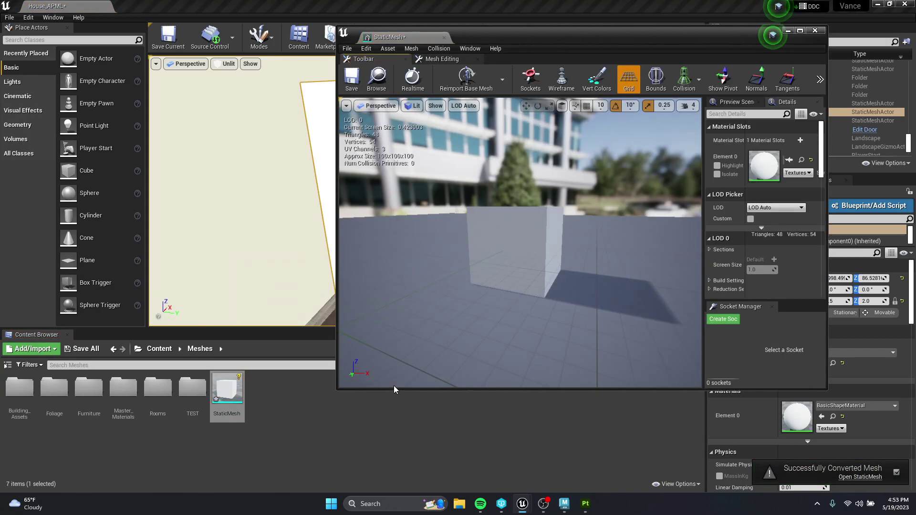
Step: Close the mesh preview and delete the StaticMesh asset from the Meshes folder
click(444, 37)
key(Delete)
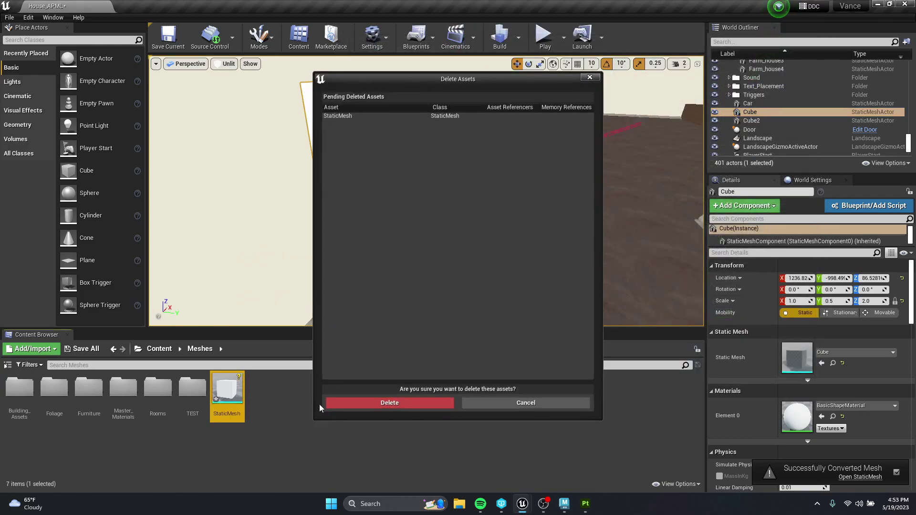
click(398, 401)
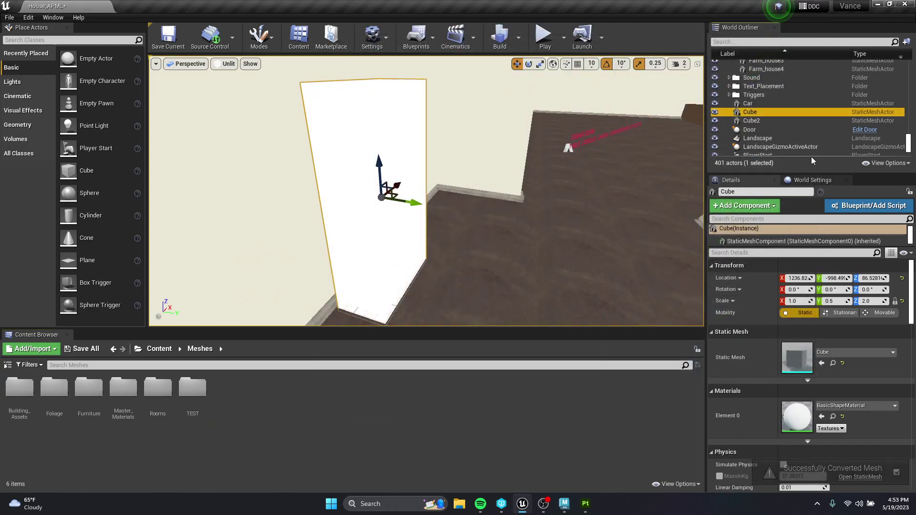
Step: Select both overlapping cubes and convert them together to a static mesh named StaticMesh in the Meshes folder
ctrl+click(757, 119)
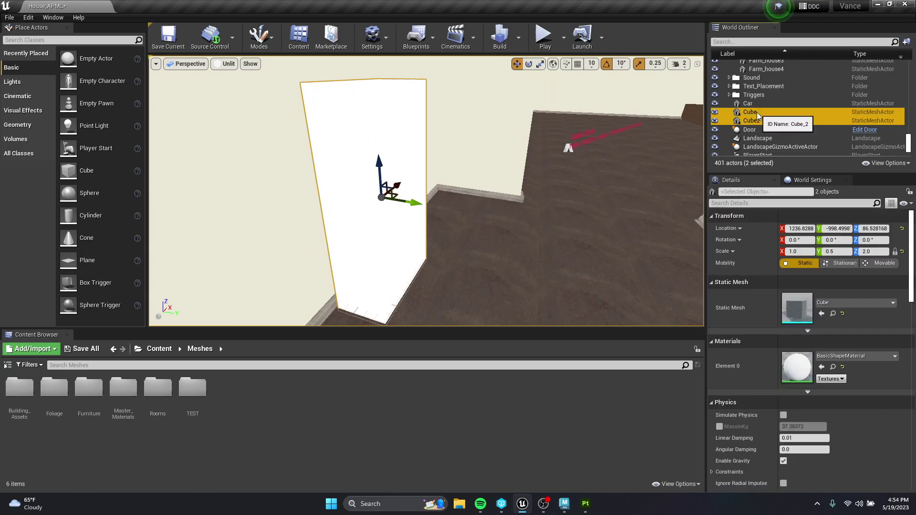
right_click(757, 115)
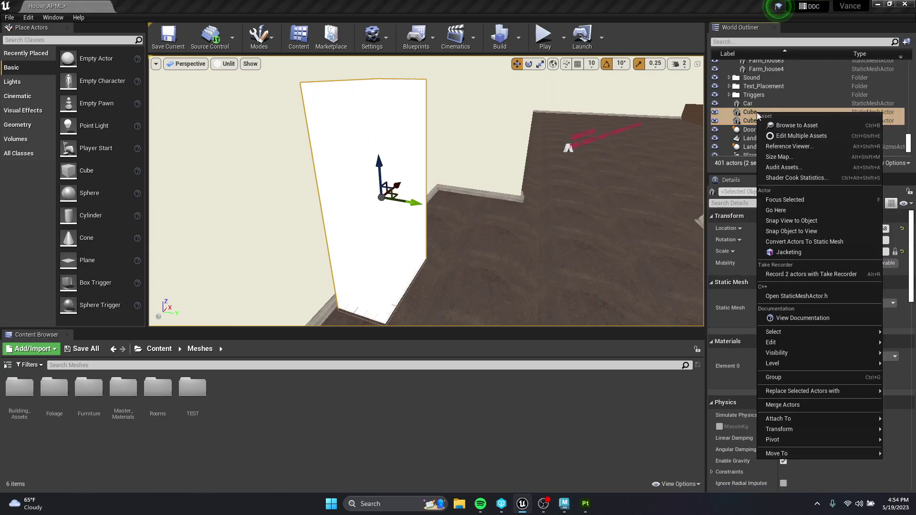
click(794, 242)
click(508, 354)
Step: Open the combined StaticMesh asset, examine its proportions, and close its editor
double_click(227, 391)
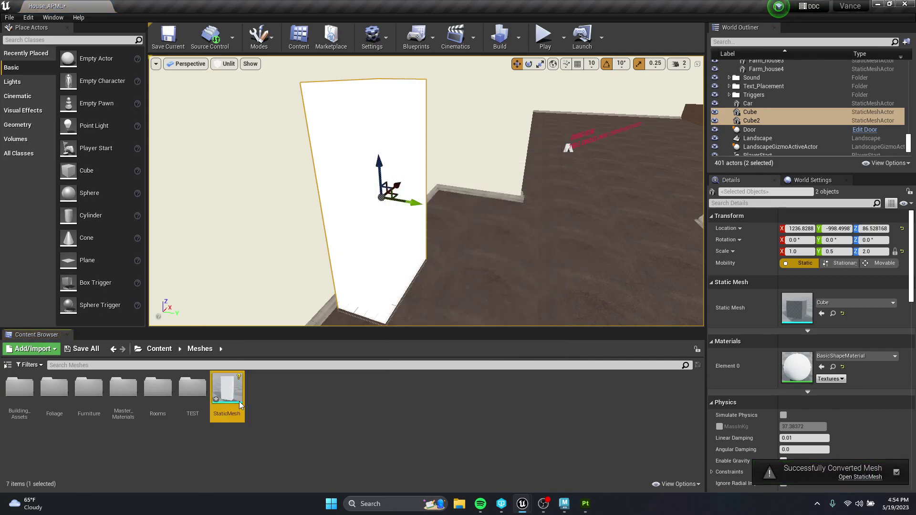
right_drag(561, 286, 448, 283)
drag(448, 284, 539, 305)
click(814, 31)
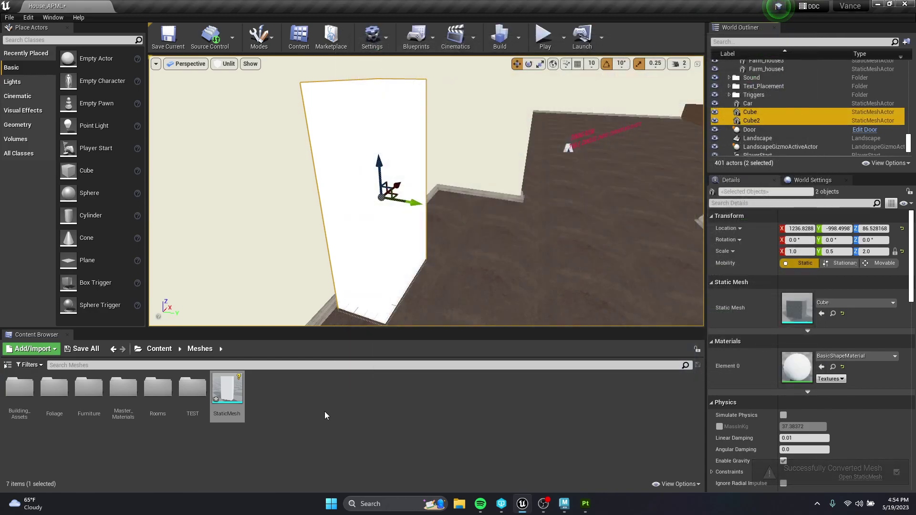
mouse_move(222, 392)
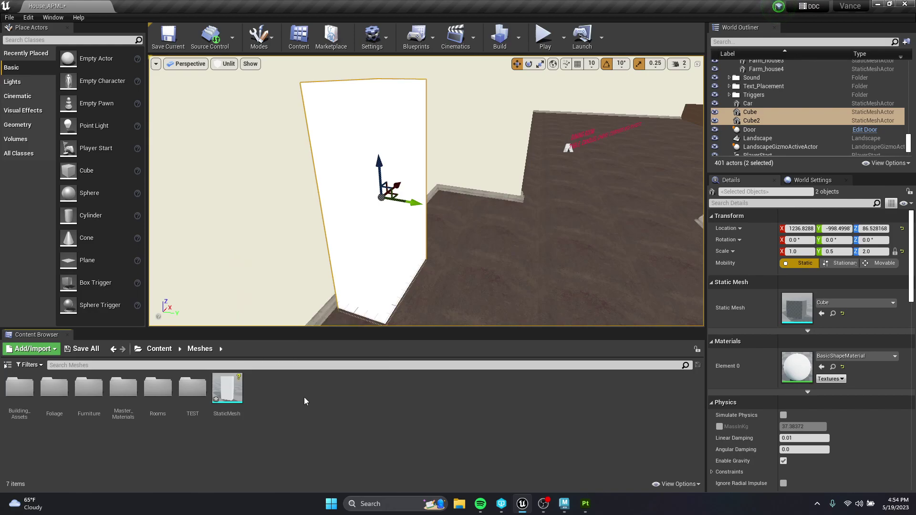
right_click(227, 389)
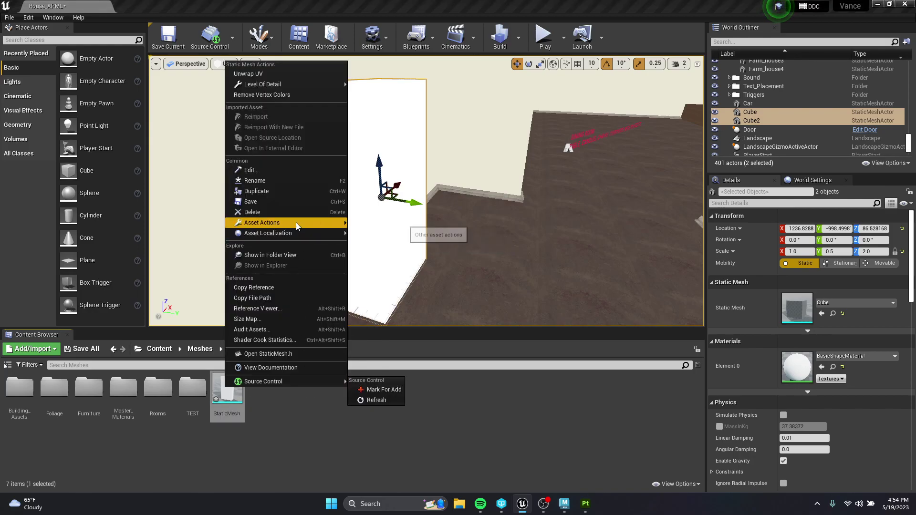
mouse_move(295, 222)
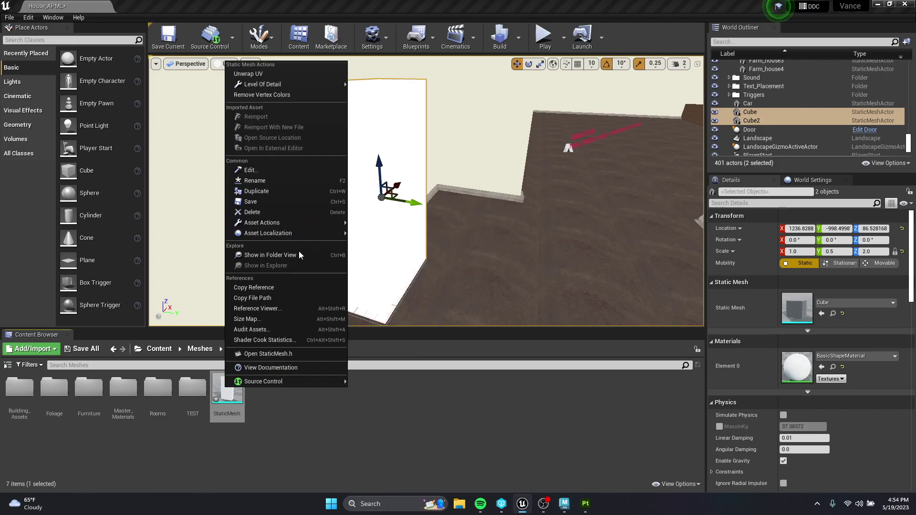
click(268, 445)
click(228, 386)
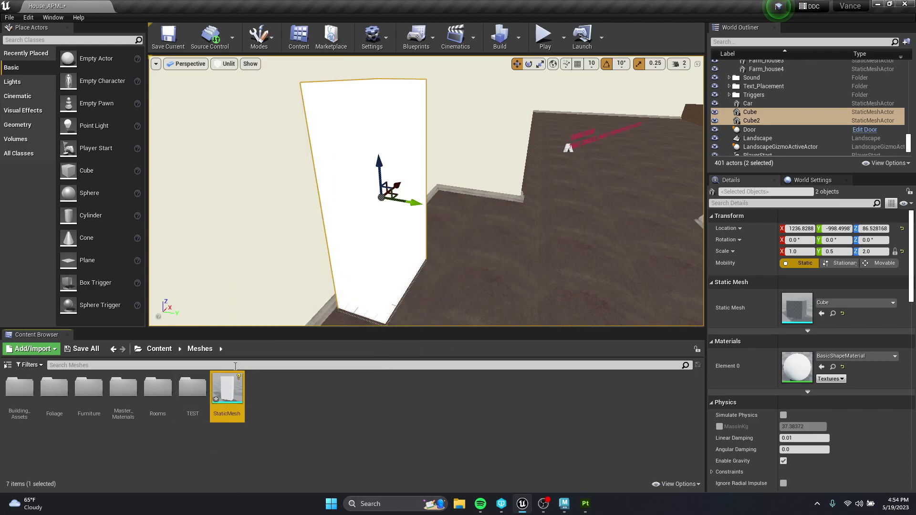
Step: Export the StaticMesh asset to the Desktop as an FBX file named StaticMesh, using FBX 2013 compatibility
right_click(229, 394)
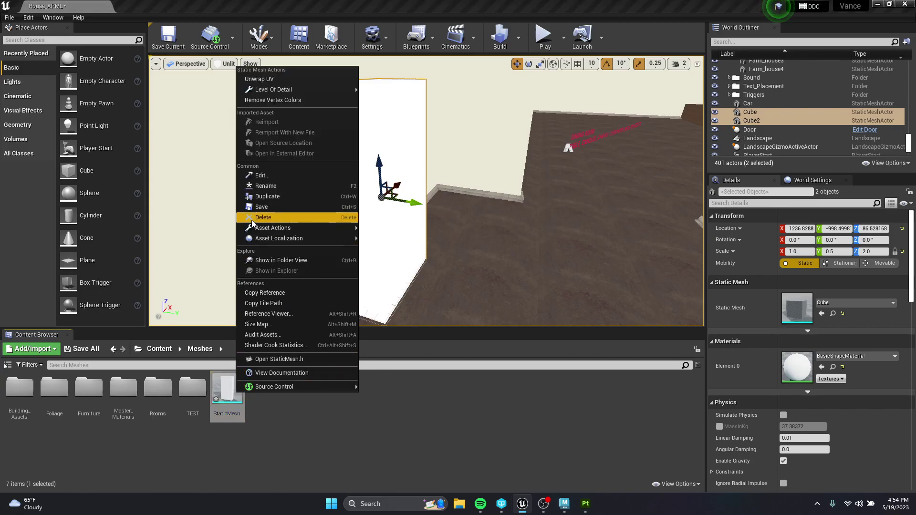
mouse_move(267, 228)
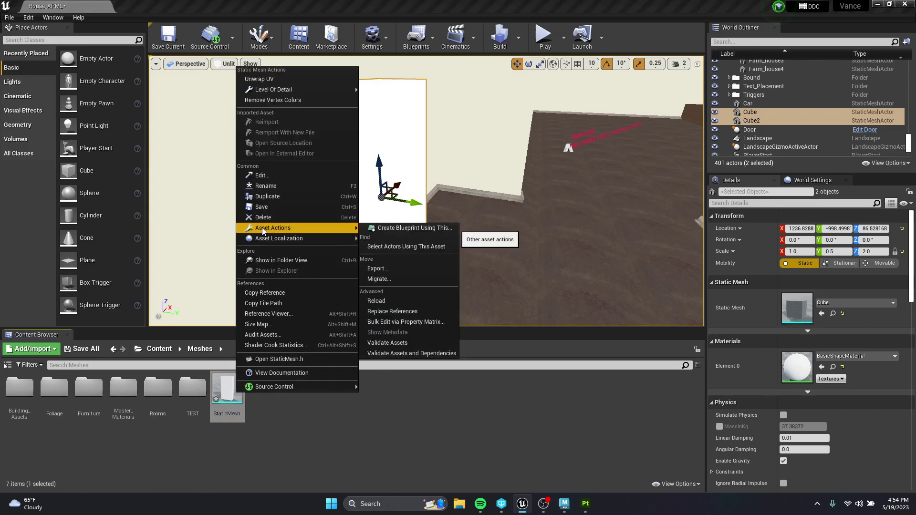
click(377, 268)
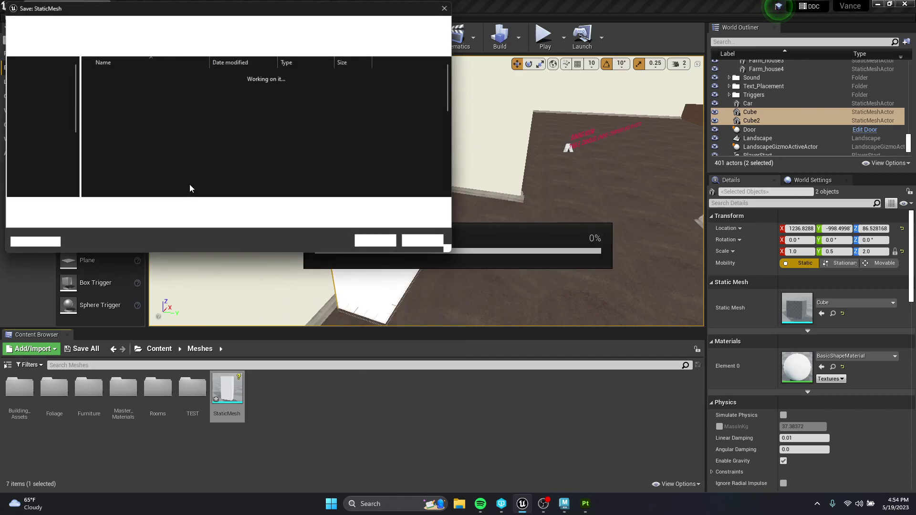
click(40, 94)
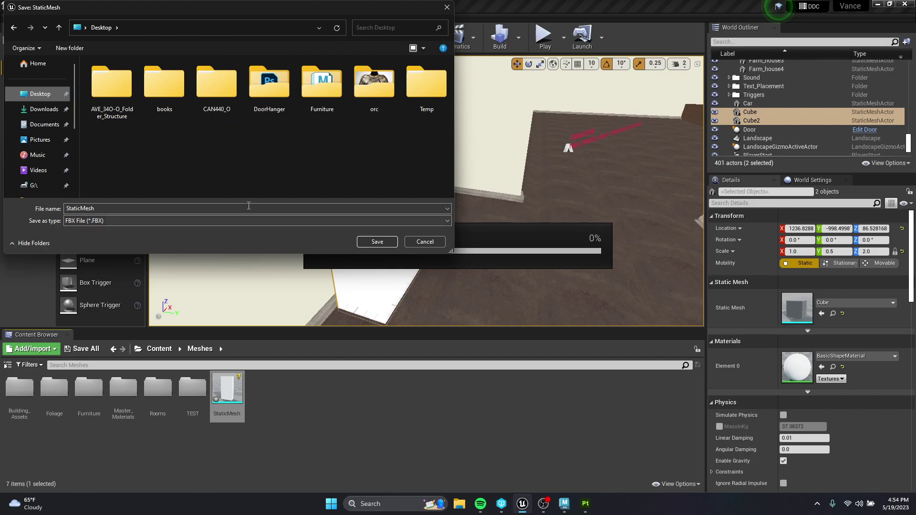
double_click(128, 208)
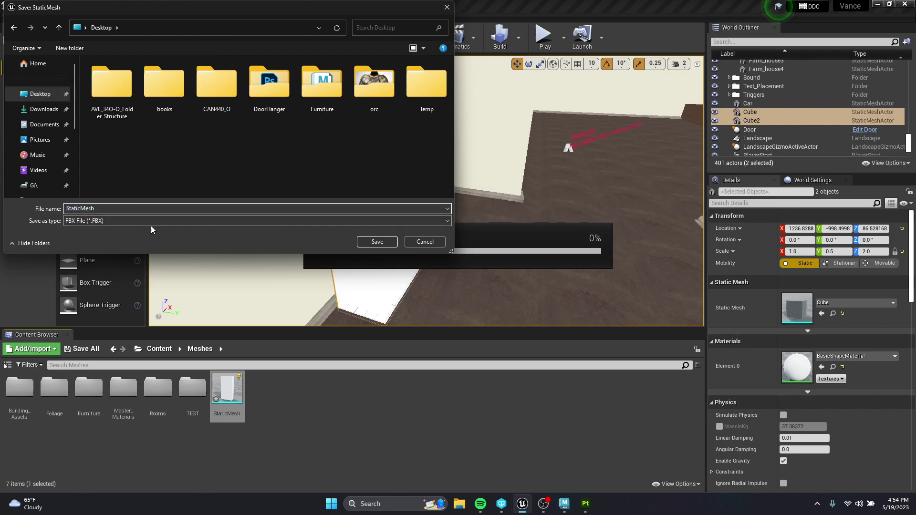
click(378, 242)
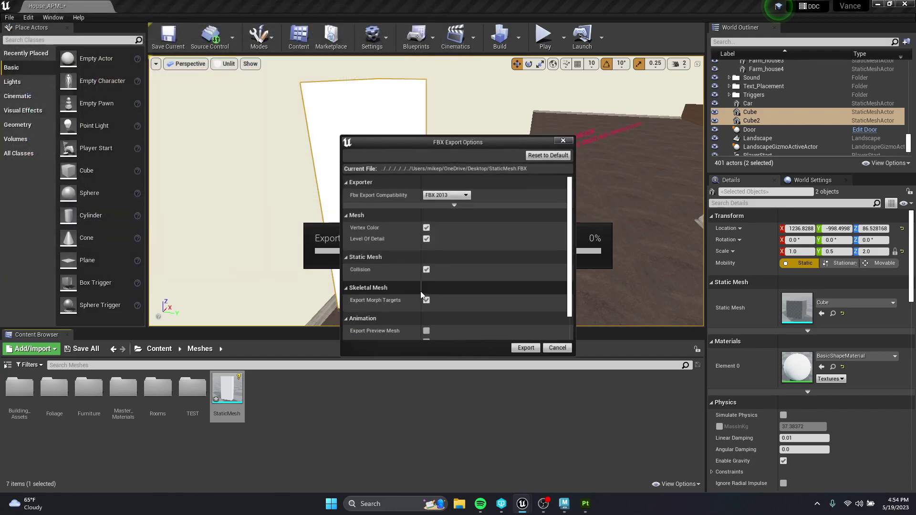
click(533, 355)
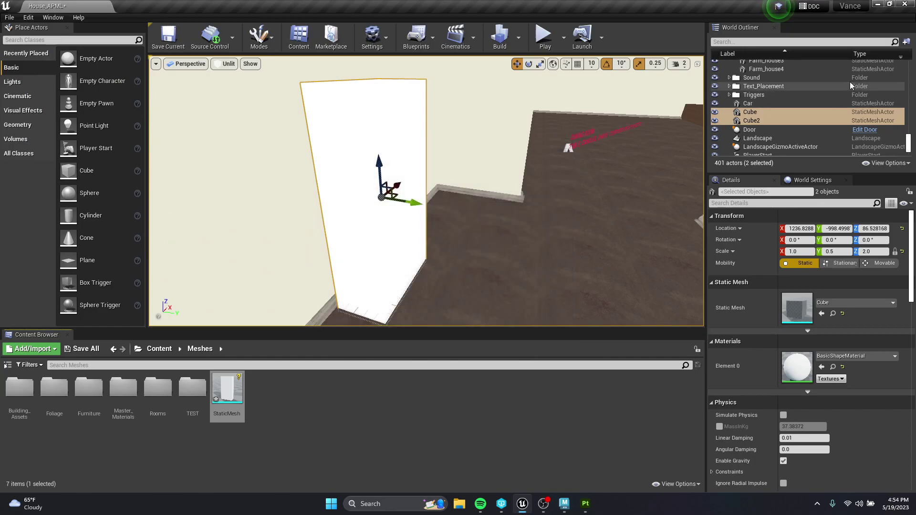
Step: Switch to Maya and start a new scene
click(564, 504)
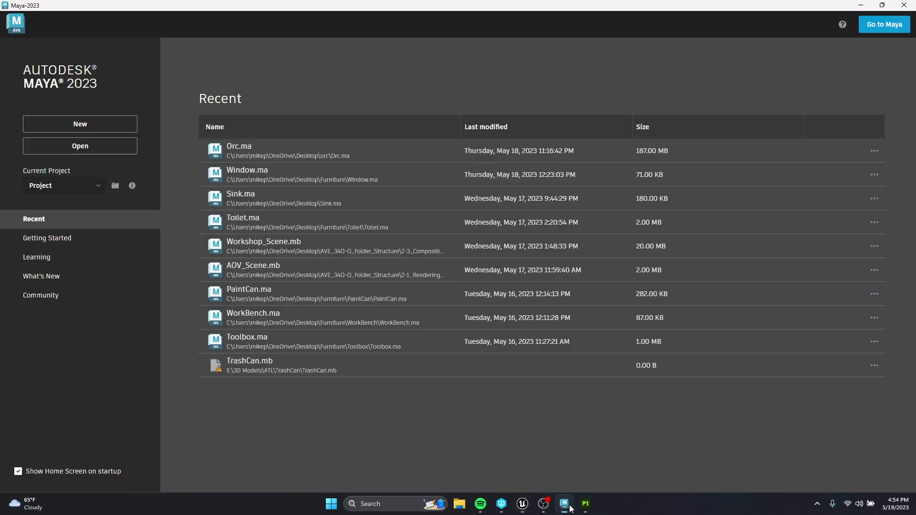
click(82, 124)
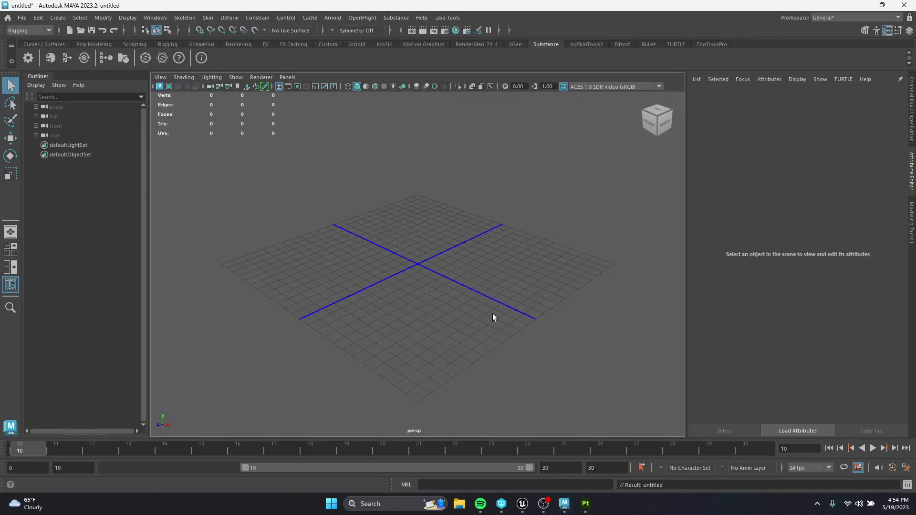
Step: Check the linear working unit in the general application preferences, keep it at centimeter, and close the preferences without saving
scroll(428, 269, up, 3)
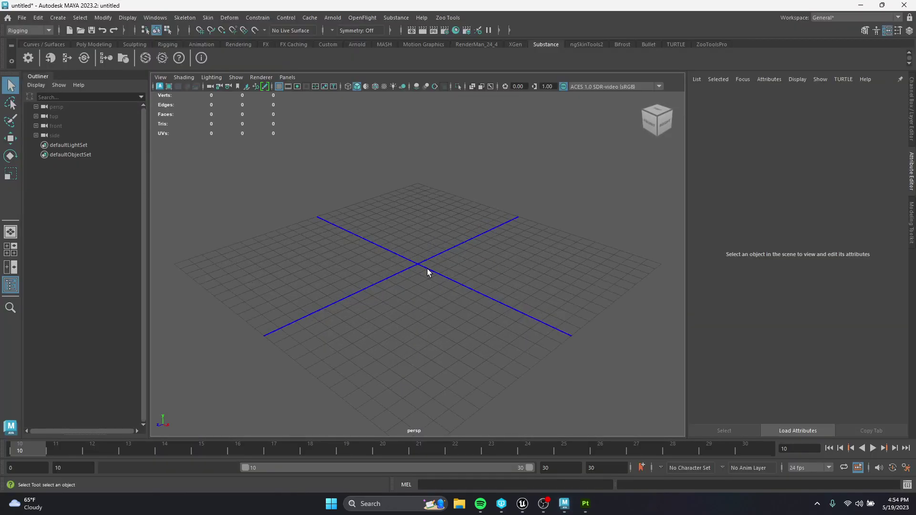
alt+drag(425, 271, 496, 272)
scroll(438, 270, up, 2)
scroll(435, 272, down, 3)
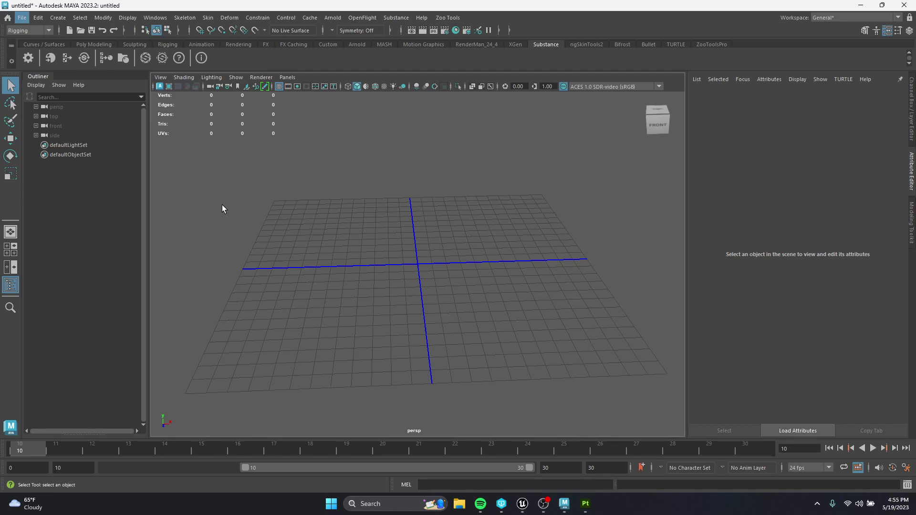
click(153, 19)
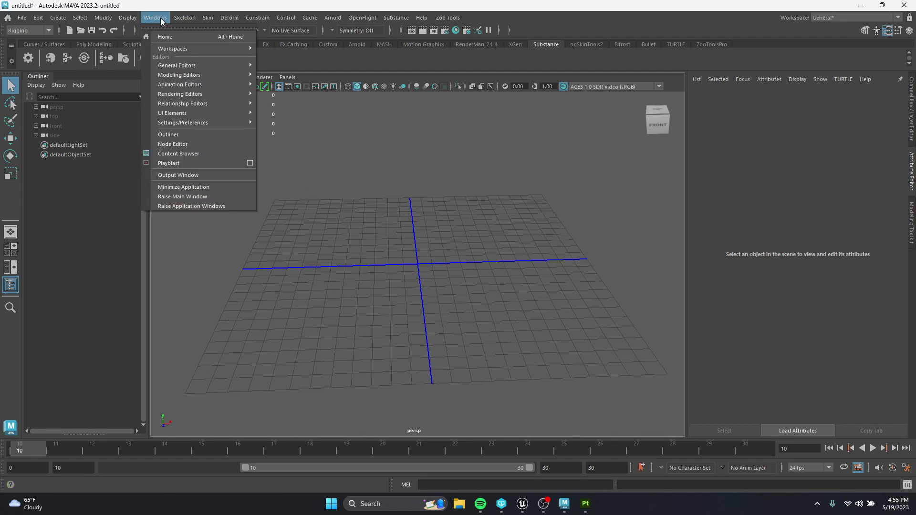
mouse_move(180, 123)
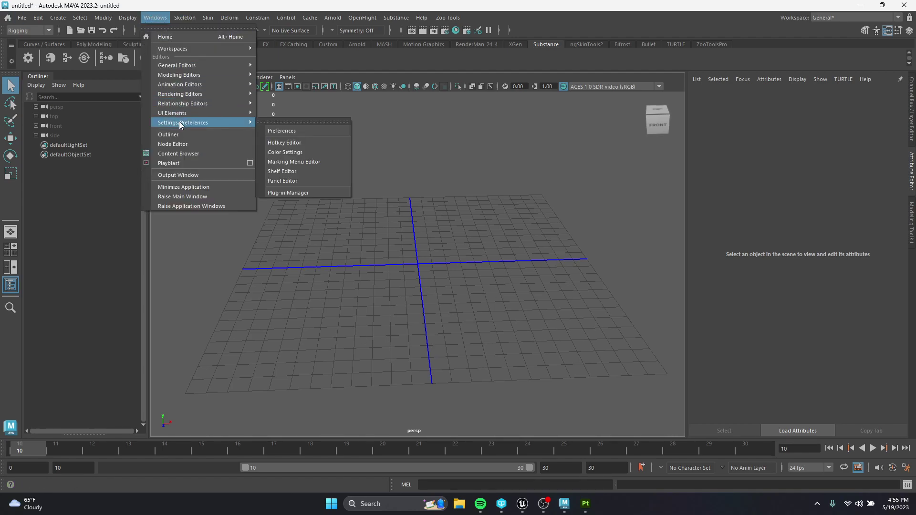
click(291, 130)
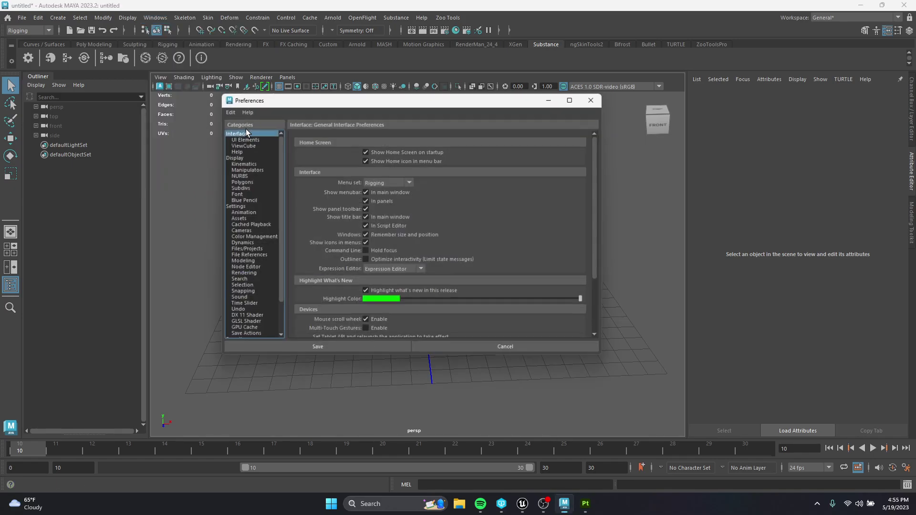
click(230, 206)
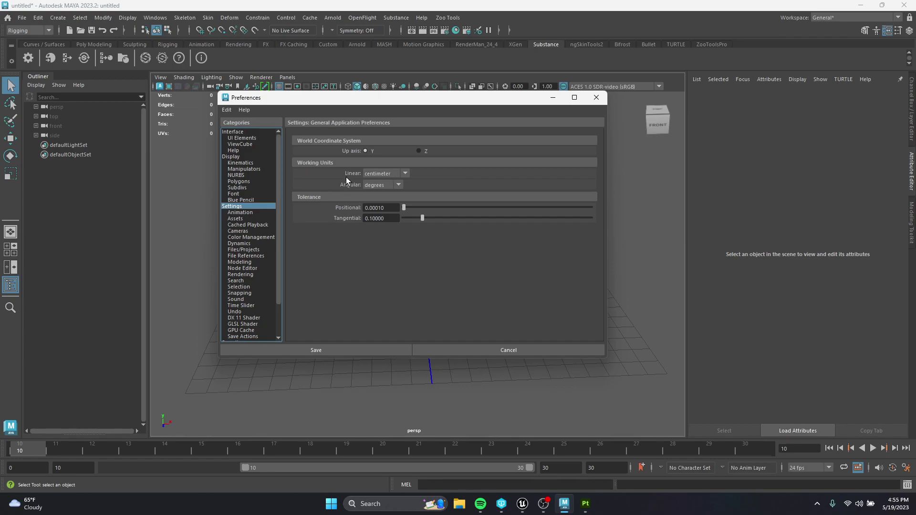
click(390, 175)
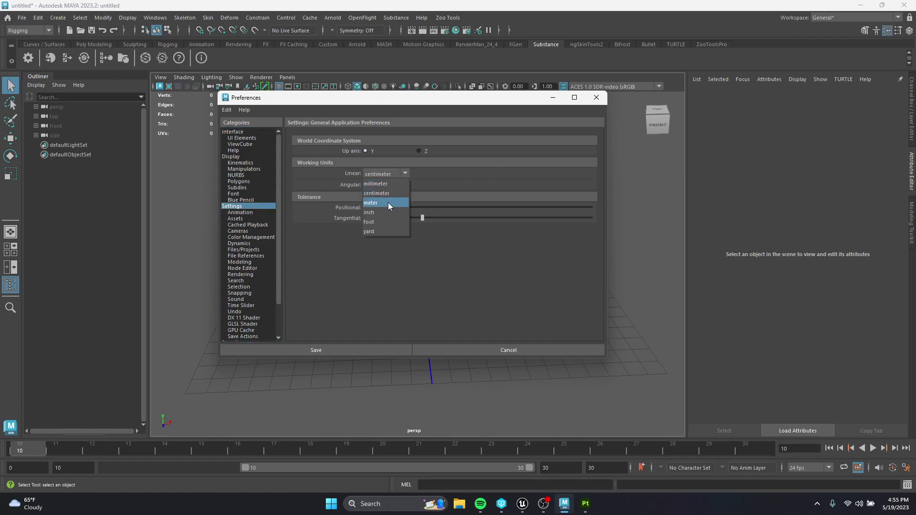
click(390, 174)
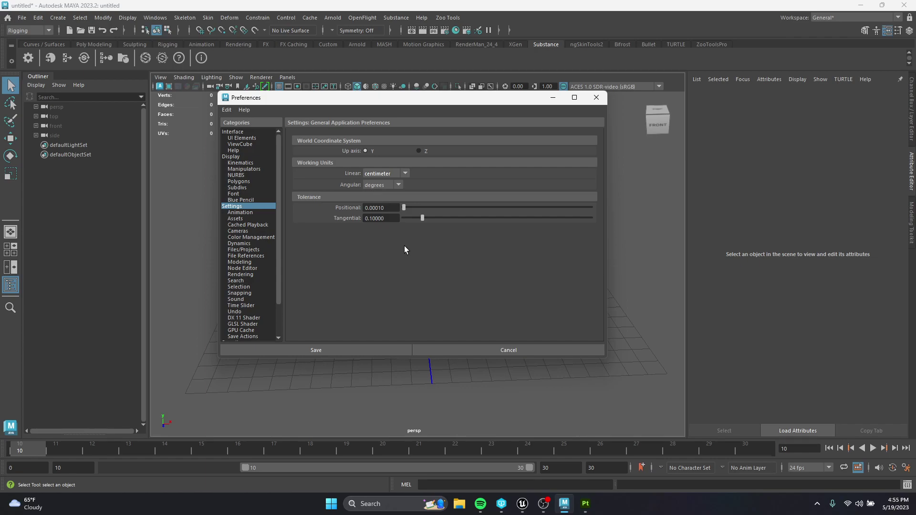
click(446, 351)
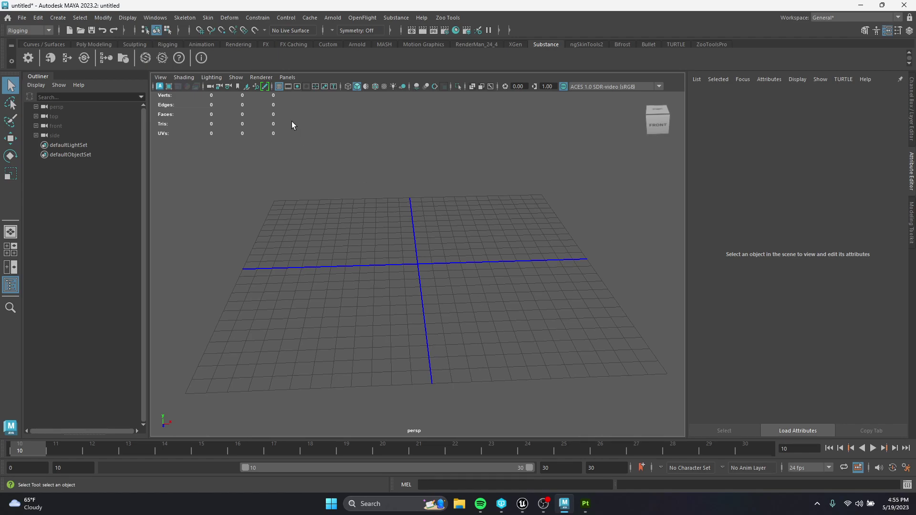
Step: Open the grid options and apply a grid line spacing of 10 units
right_click(279, 88)
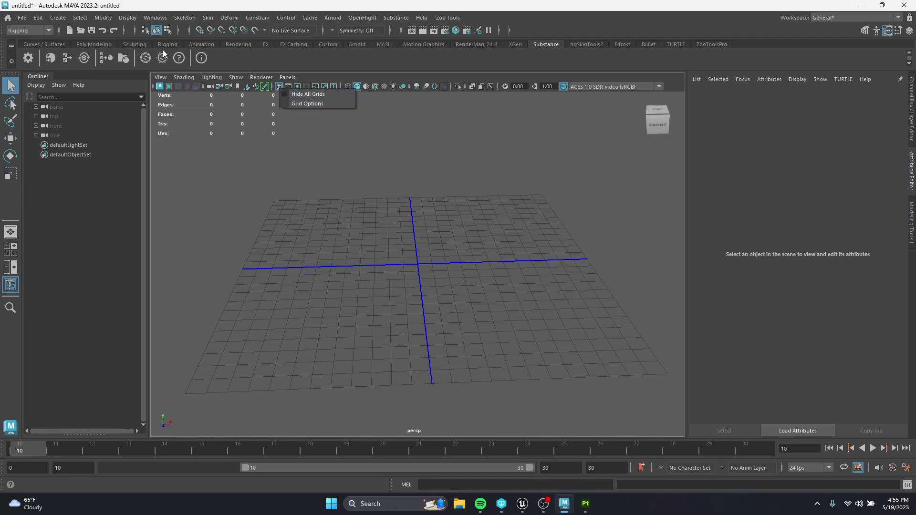
click(153, 18)
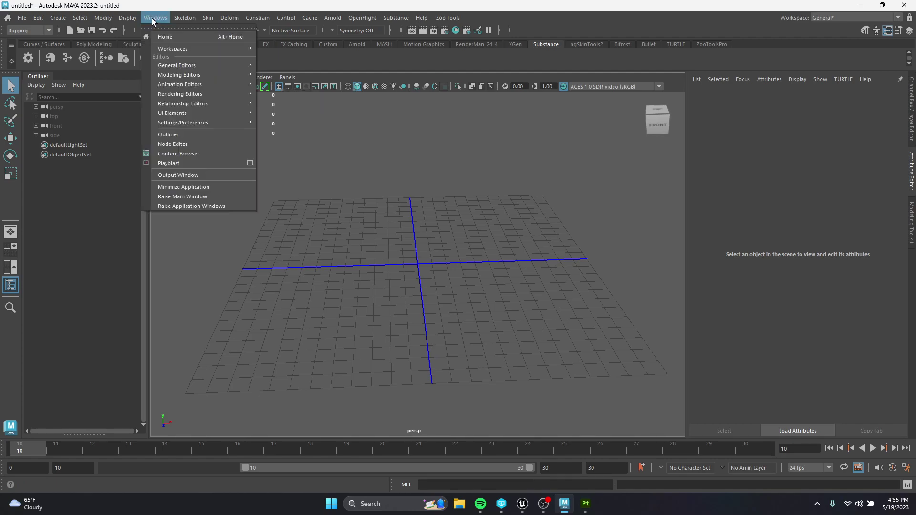
mouse_move(134, 20)
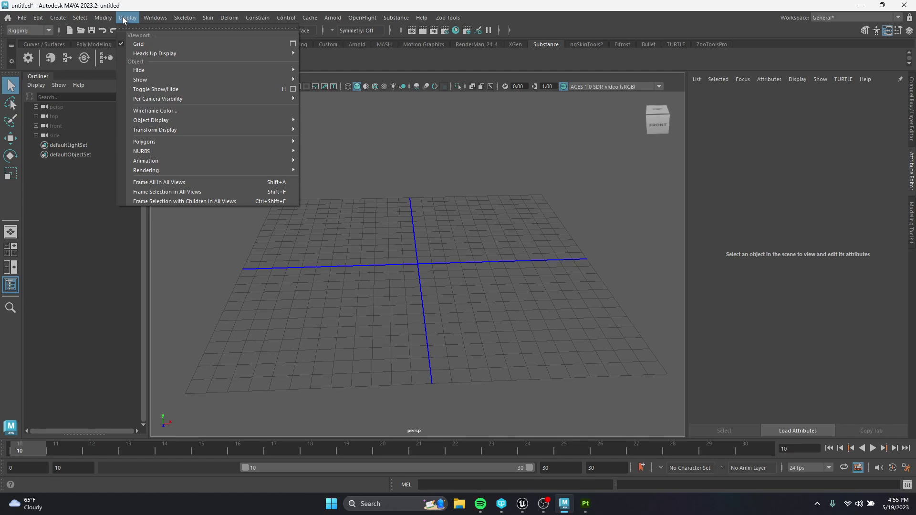
click(293, 43)
drag(250, 148, 618, 161)
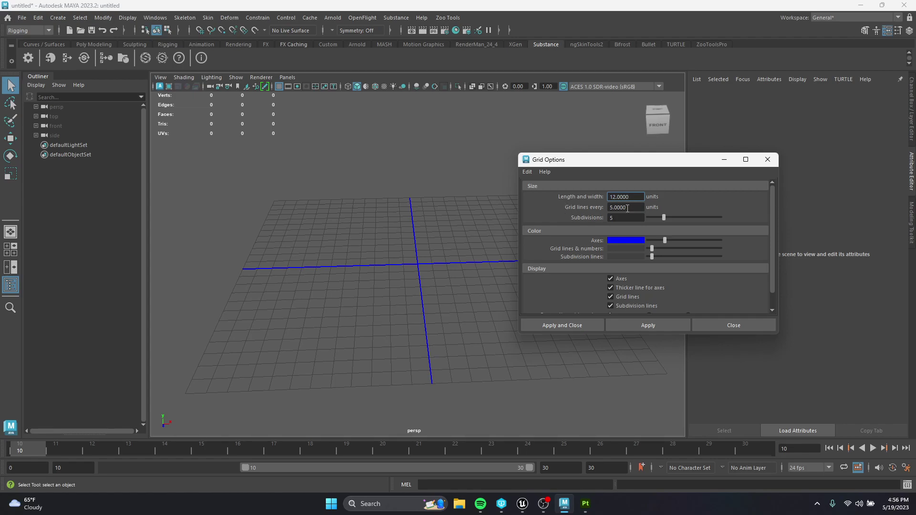
key(Tab)
click(619, 324)
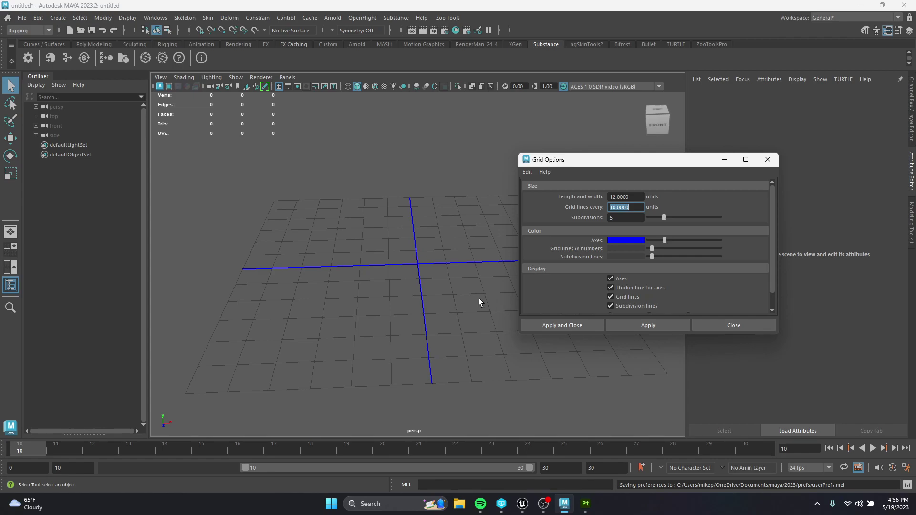
Step: Set the grid line spacing to 5 units, apply it, and close the grid options
text(5)
key(Return)
click(638, 323)
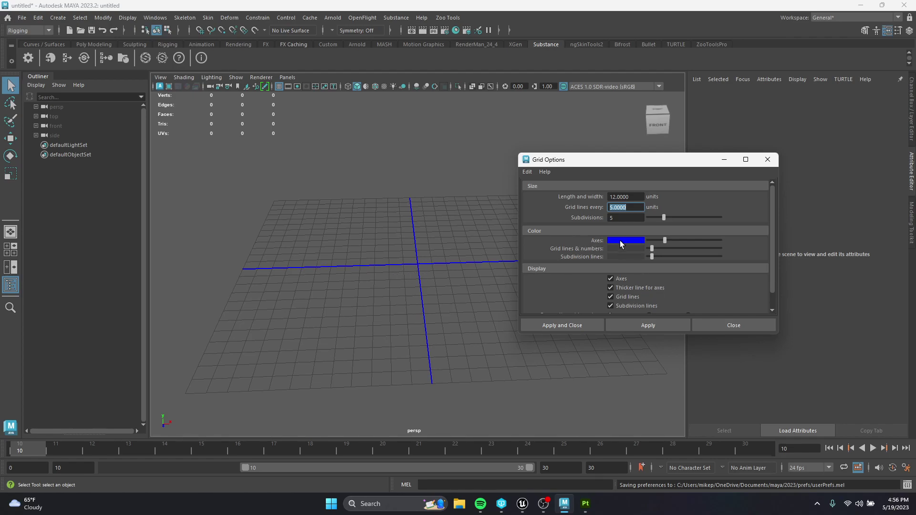
click(732, 324)
alt+drag(430, 208, 443, 233)
scroll(442, 233, down, 6)
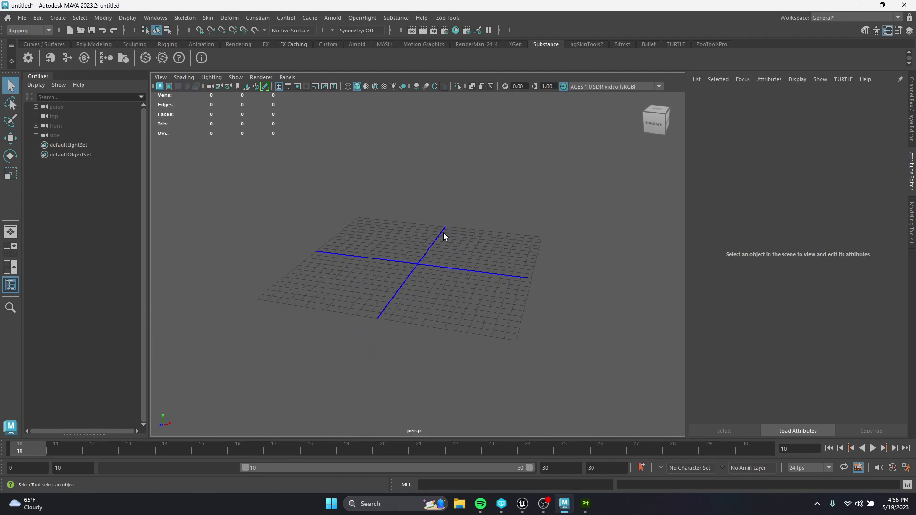
scroll(439, 235, up, 1)
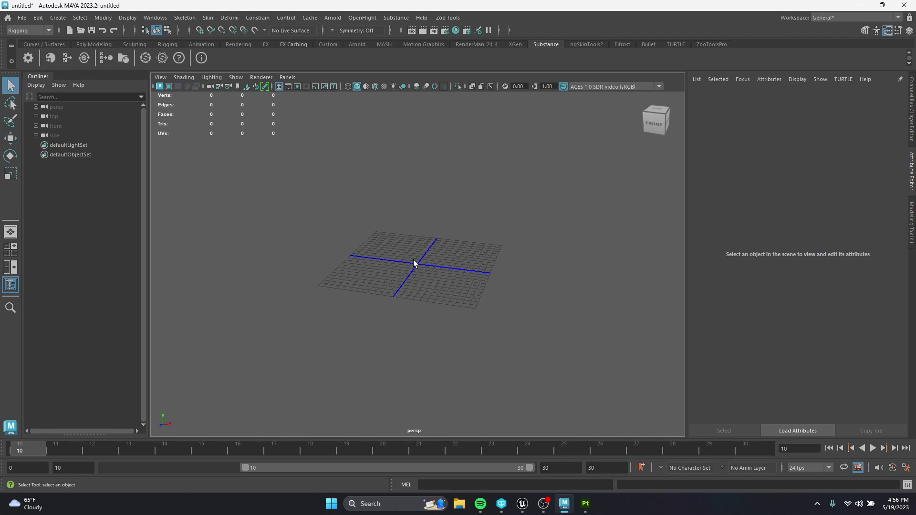
alt+drag(413, 263, 402, 257)
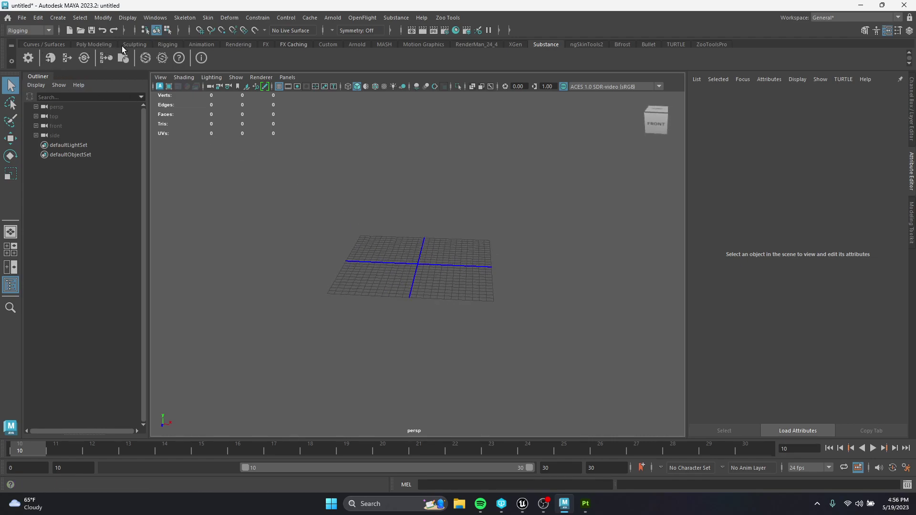
Step: Bring up the Poly Modeling tool set
click(94, 44)
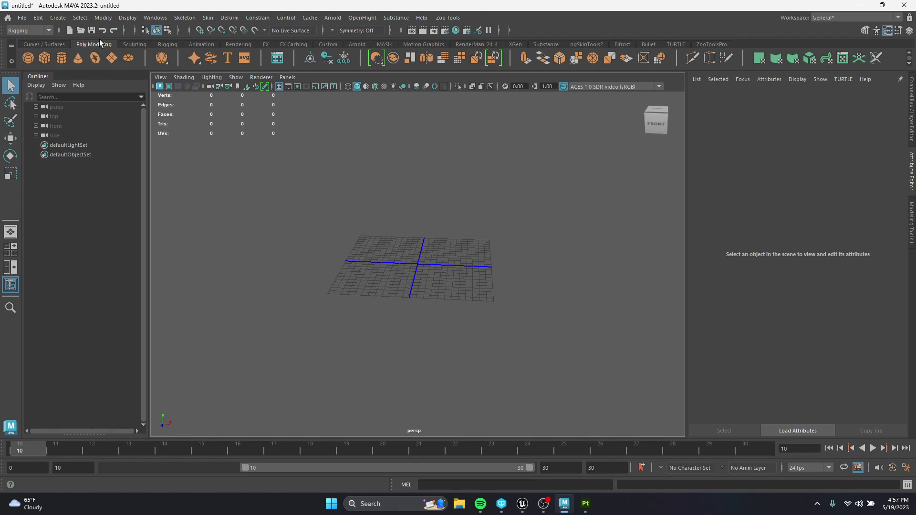
click(151, 18)
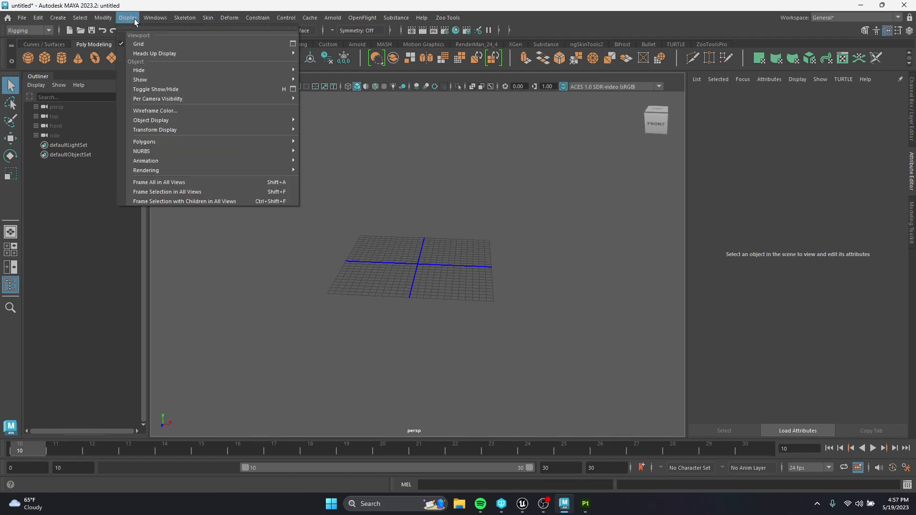
mouse_move(193, 122)
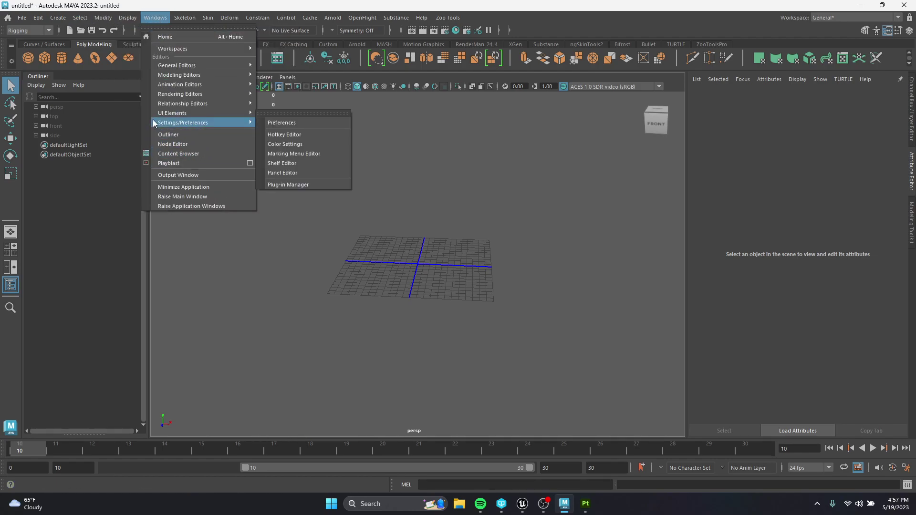
click(486, 210)
scroll(451, 239, up, 5)
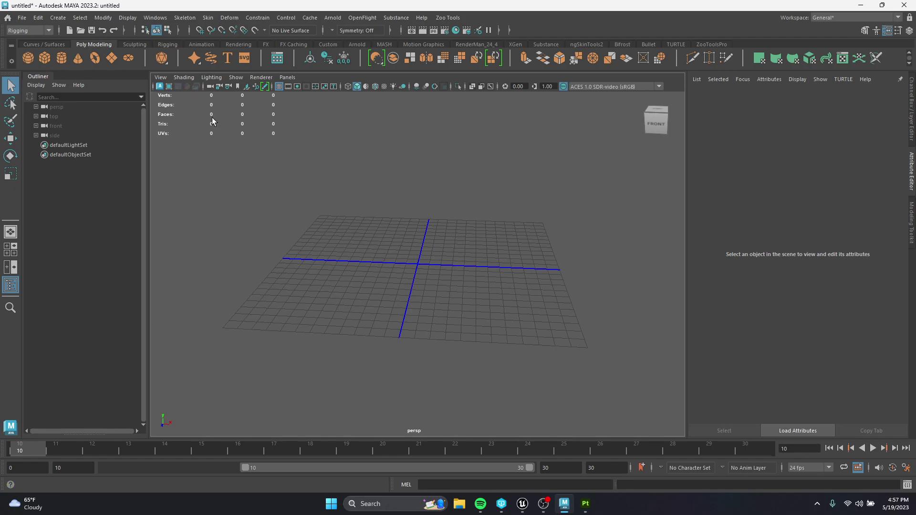
Step: Switch to Unreal, read the approximate size of the StaticMesh asset, and return to Maya
click(522, 503)
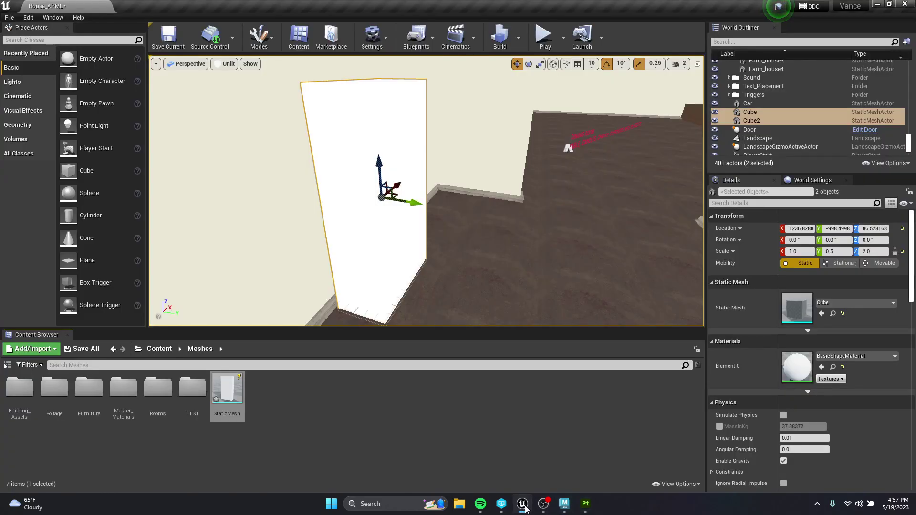
mouse_move(228, 400)
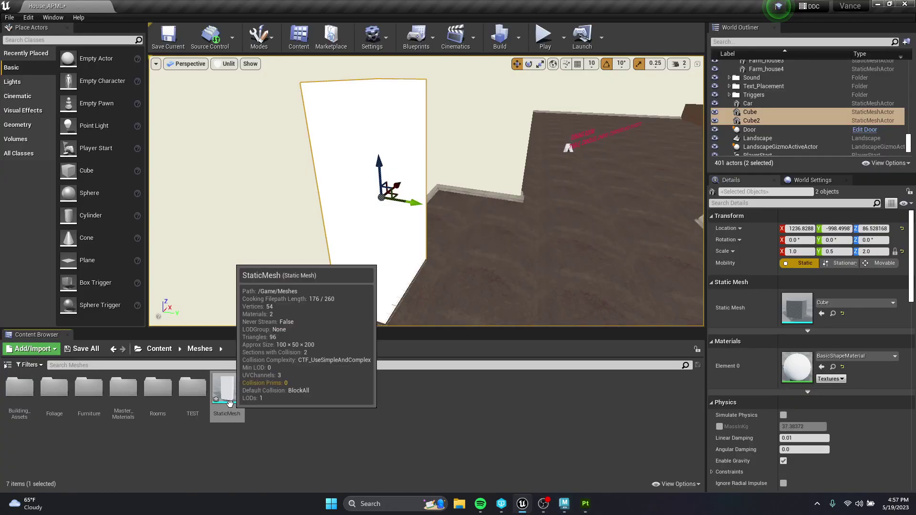
click(564, 504)
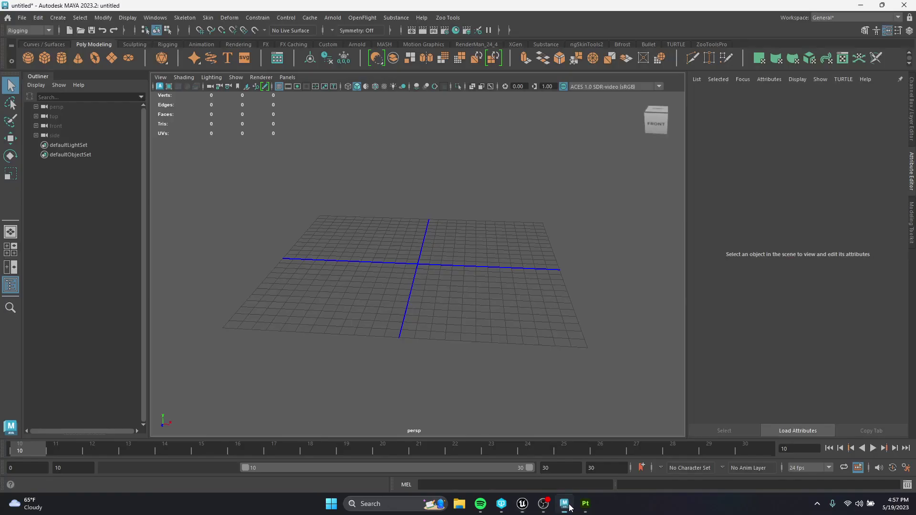
Step: Import StaticMesh.FBX from the Desktop into the scene and frame it in the perspective view
click(22, 17)
click(52, 124)
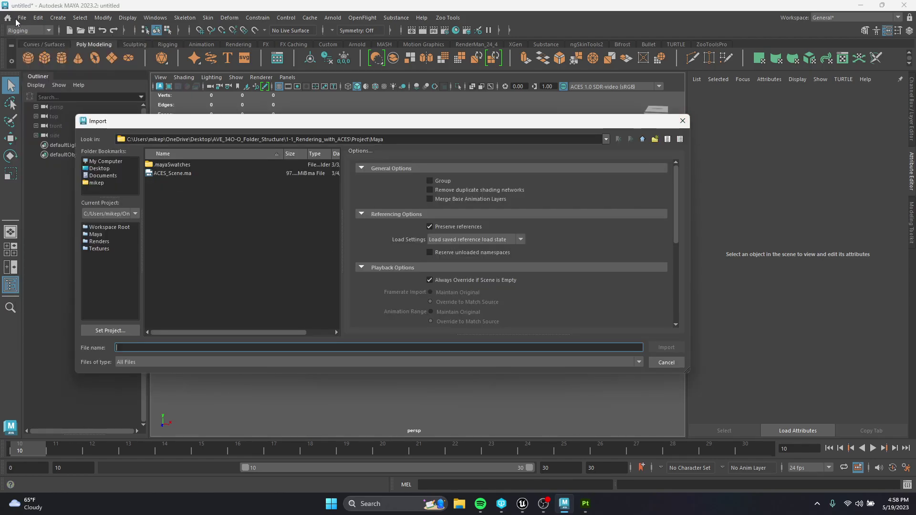
click(99, 168)
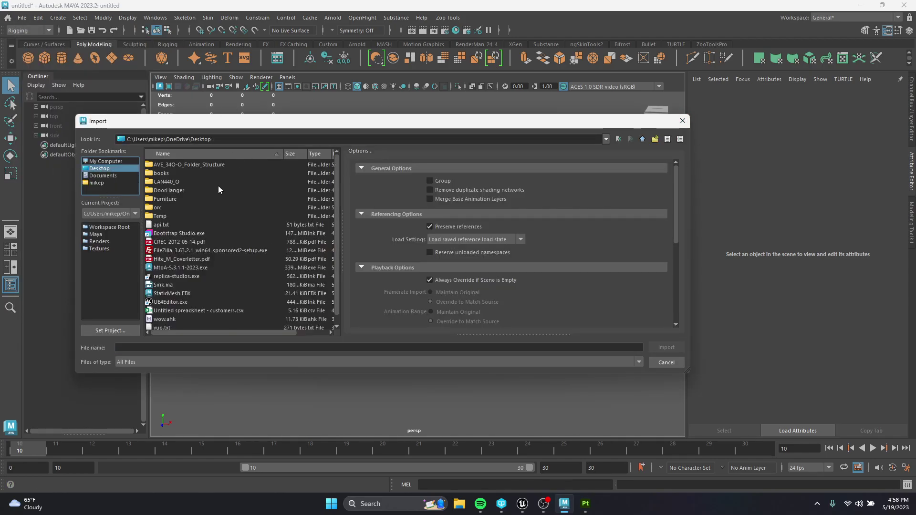
click(176, 293)
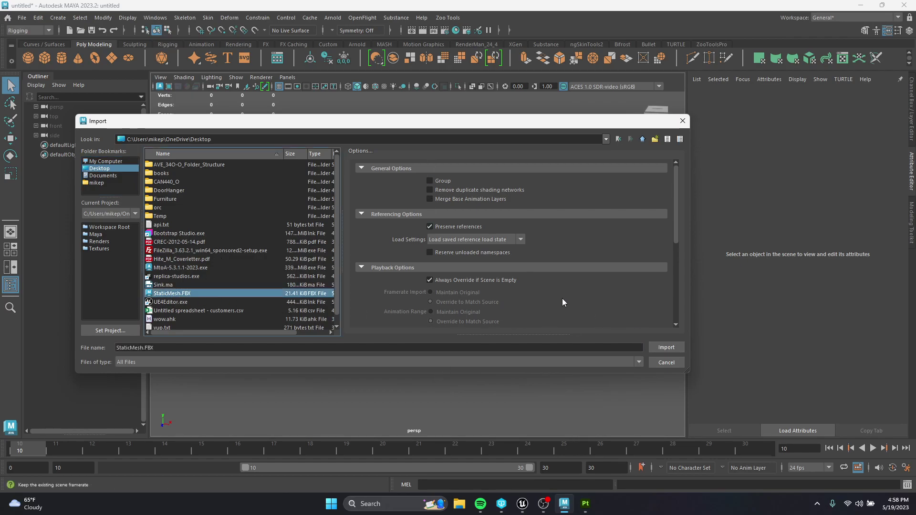
click(668, 348)
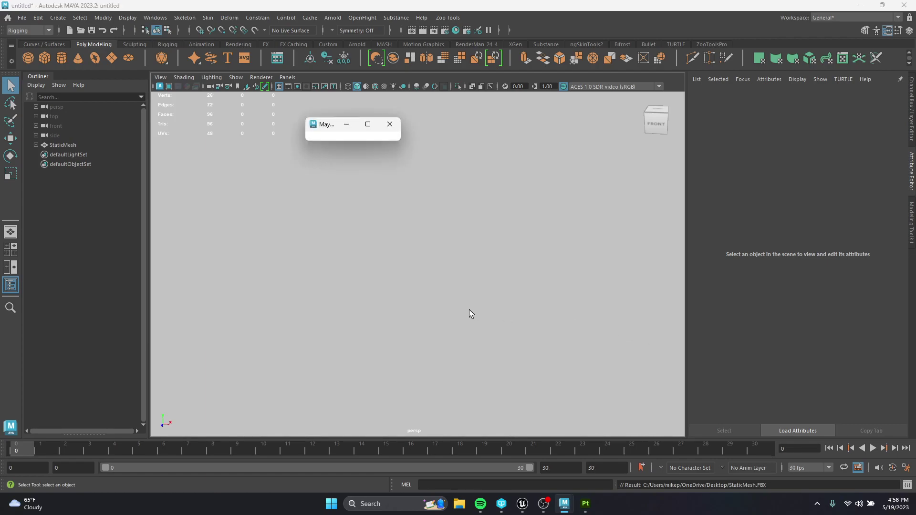
key(f)
alt+drag(527, 305, 472, 282)
Step: Select the imported StaticMesh and move it straight up until its base sits at ground level
click(51, 145)
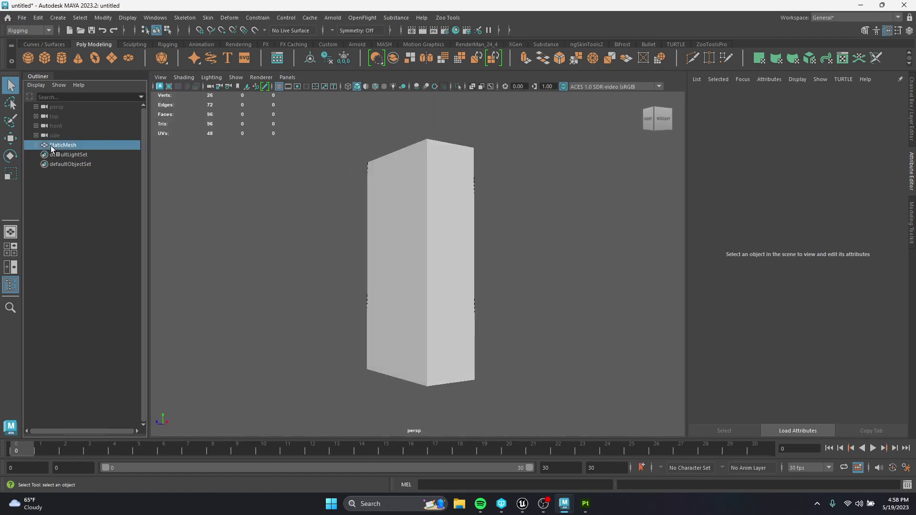
key(f)
key(w)
drag(423, 246, 435, 85)
scroll(391, 257, up, 8)
alt+drag(398, 285, 445, 294)
scroll(446, 265, down, 6)
scroll(445, 292, down, 4)
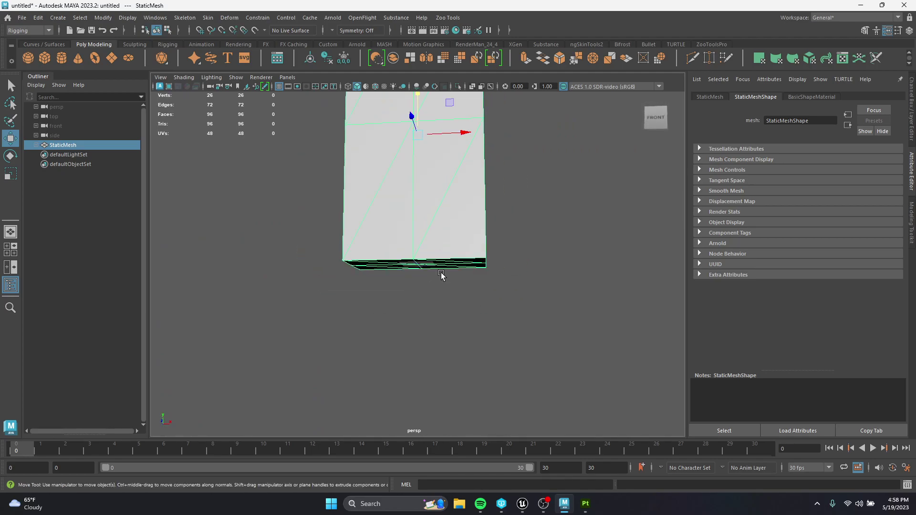
Step: Try to snap the StaticMesh's pivot to the grid origin at its base, and undo the change
key(d)
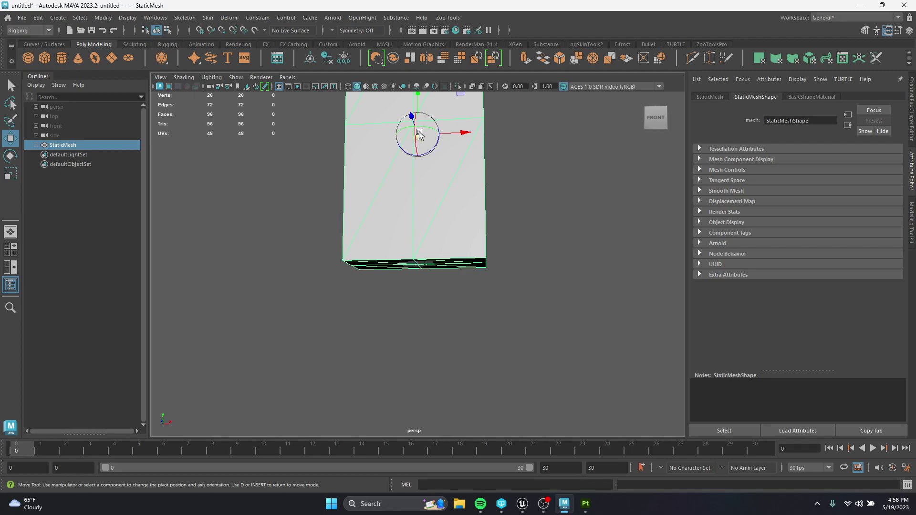
key(x)
drag(419, 135, 420, 262)
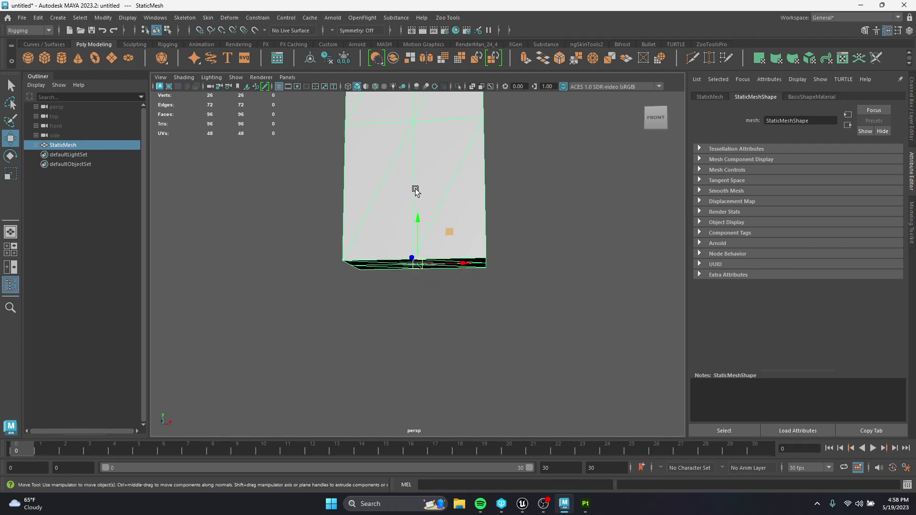
key(ctrl+z)
Step: Create a polygon cube at the origin and scale it up uniformly until it is wider than the reference mesh
mouse_move(505, 237)
alt+mouse_down()
mouse_move(541, 260)
mouse_move(510, 253)
alt+mouse_up()
scroll(509, 254, down, 3)
key(f)
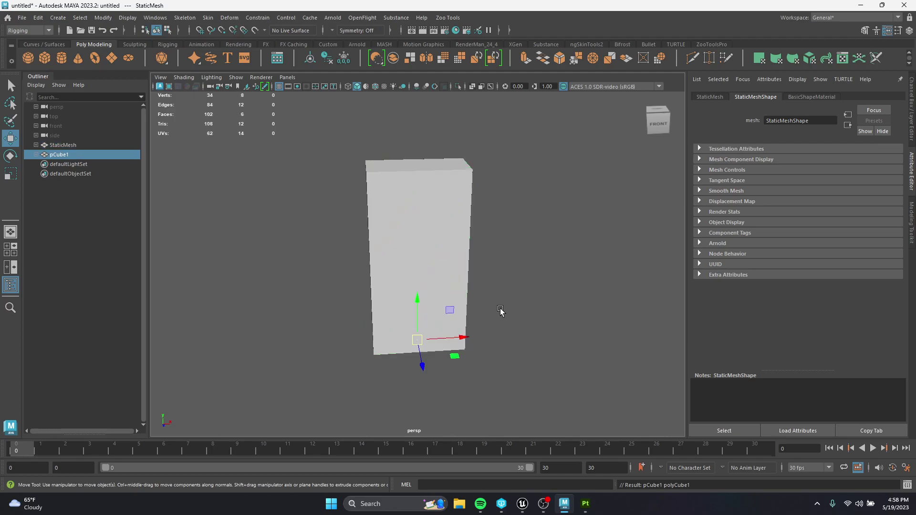
key(r)
drag(418, 342, 556, 350)
Step: Select the cube's back vertices and move them forward along the depth axis until flush with the reference mesh's back face
right_drag(491, 333, 443, 211)
alt+drag(432, 282, 444, 248)
drag(328, 219, 440, 436)
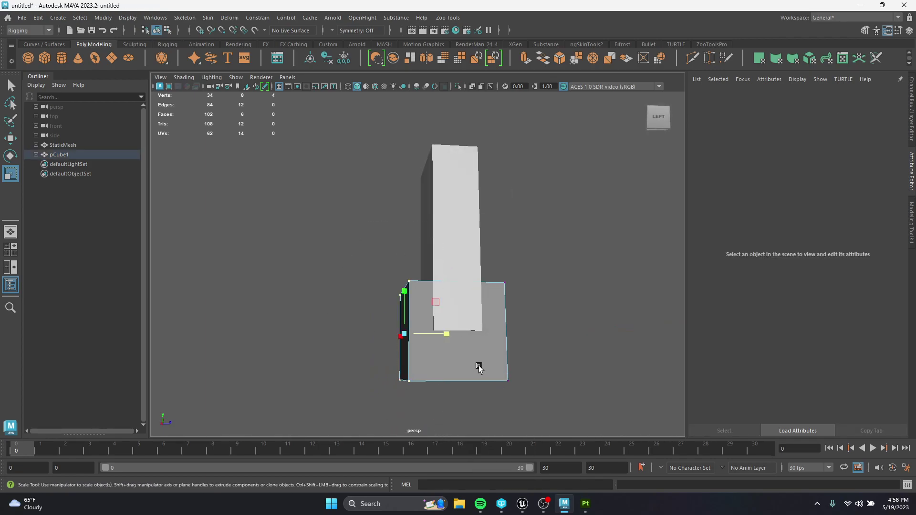
alt+drag(479, 368, 454, 362)
scroll(454, 362, up, 4)
scroll(454, 362, down, 1)
key(w)
alt+middle_drag(477, 370, 470, 283)
drag(419, 305, 469, 311)
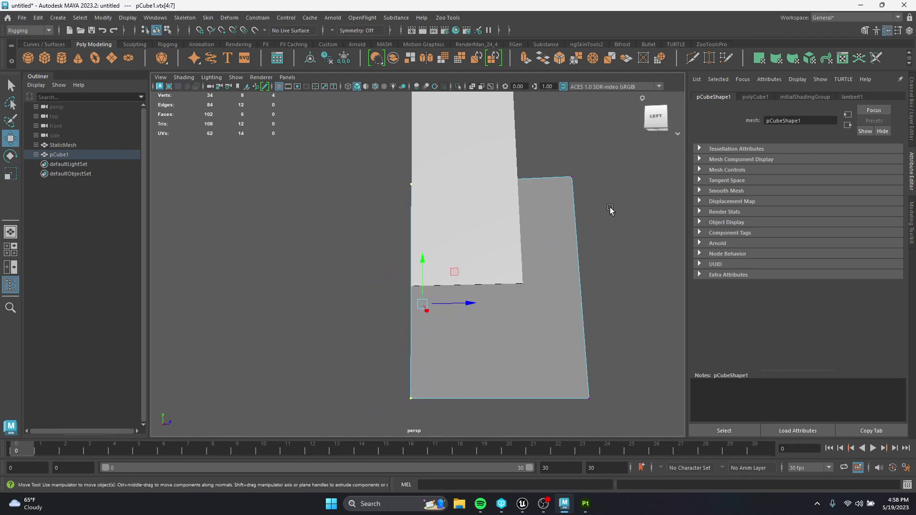
Step: Select the cube's front vertices and move them back until flush with the reference mesh's front face
drag(587, 126, 533, 457)
drag(515, 127, 652, 435)
drag(605, 301, 454, 318)
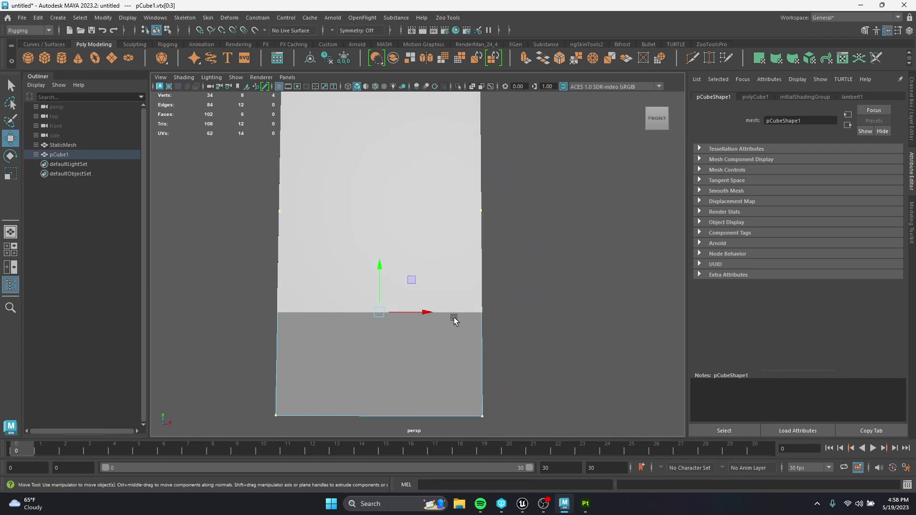
Step: Select the cube's upper vertices and raise them to the top of the reference mesh
scroll(530, 329, down, 5)
drag(534, 192, 316, 285)
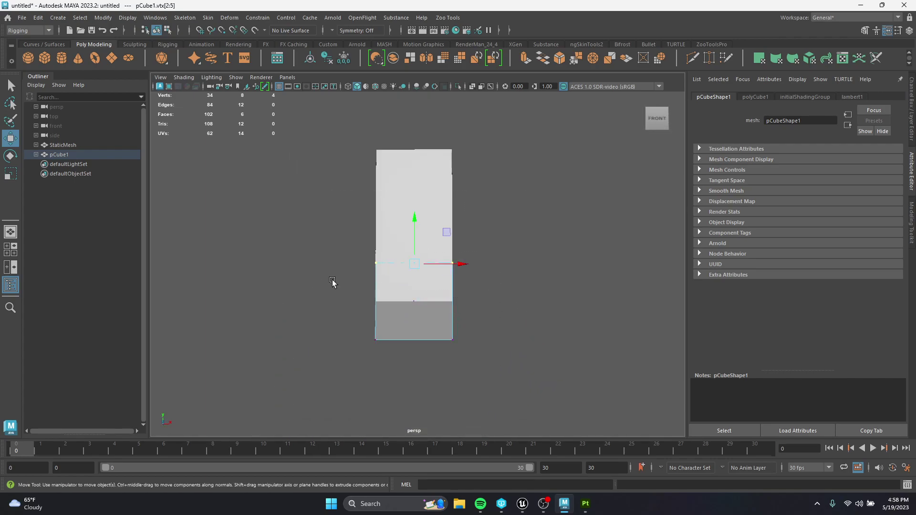
scroll(409, 266, up, 5)
scroll(495, 308, down, 4)
scroll(415, 280, up, 3)
drag(415, 280, 428, 113)
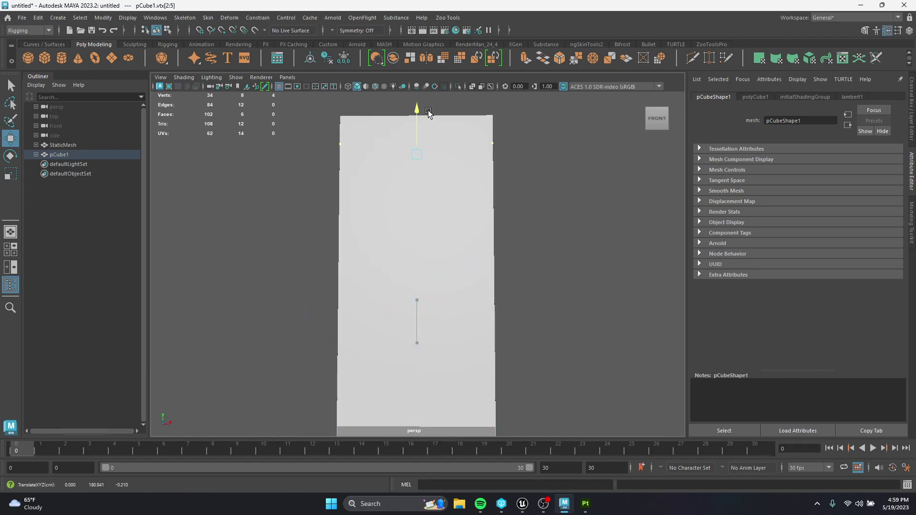
Step: Select the cube's lower vertices and move them up to the base of the reference mesh
alt+middle_drag(569, 288, 544, 96)
drag(534, 204, 238, 358)
drag(393, 257, 396, 173)
click(504, 220)
alt+drag(505, 220, 389, 292)
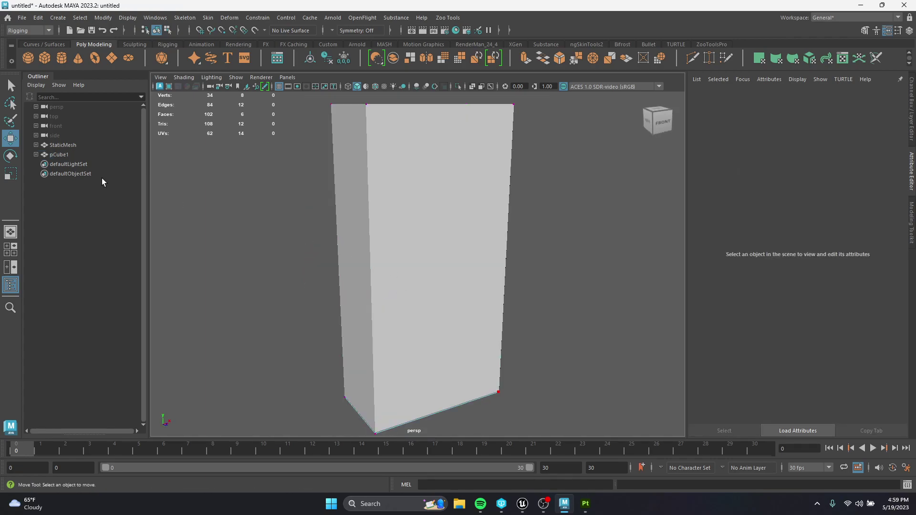
Step: Delete the StaticMesh reference from the scene and select the remaining pCube1
click(60, 155)
click(74, 145)
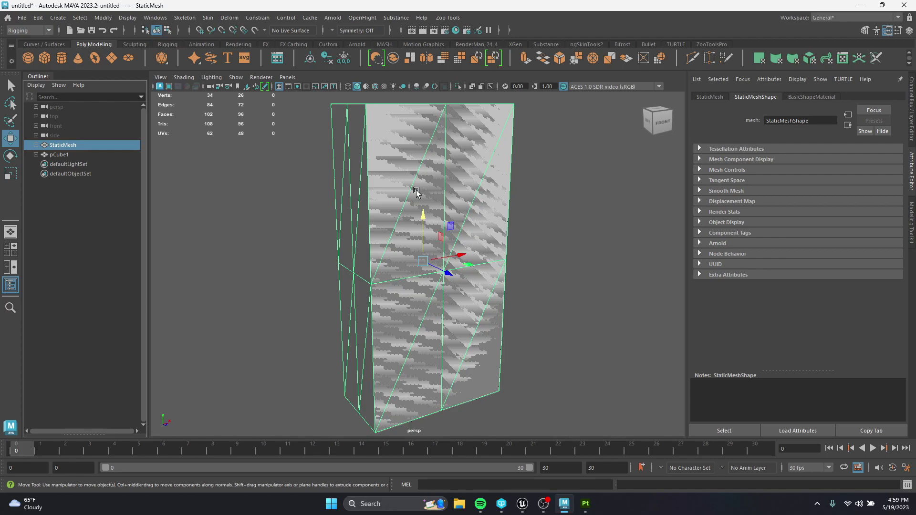
key(Delete)
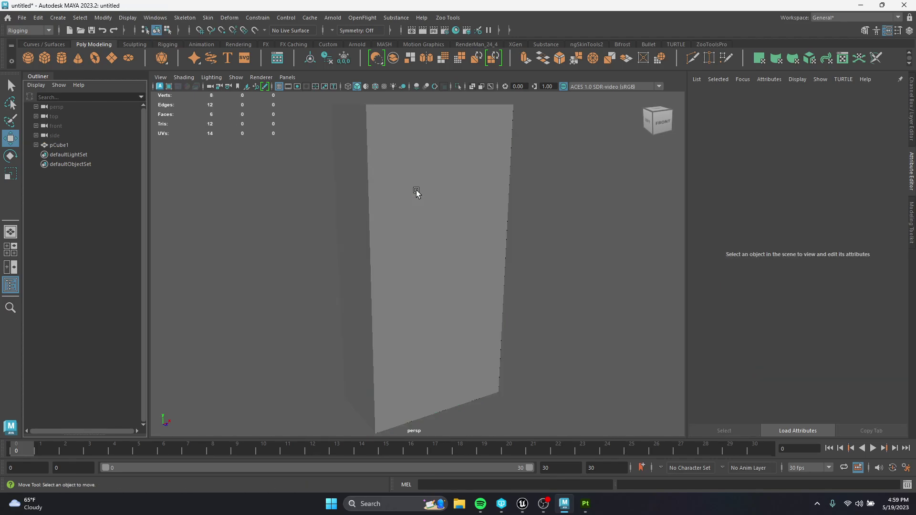
click(440, 195)
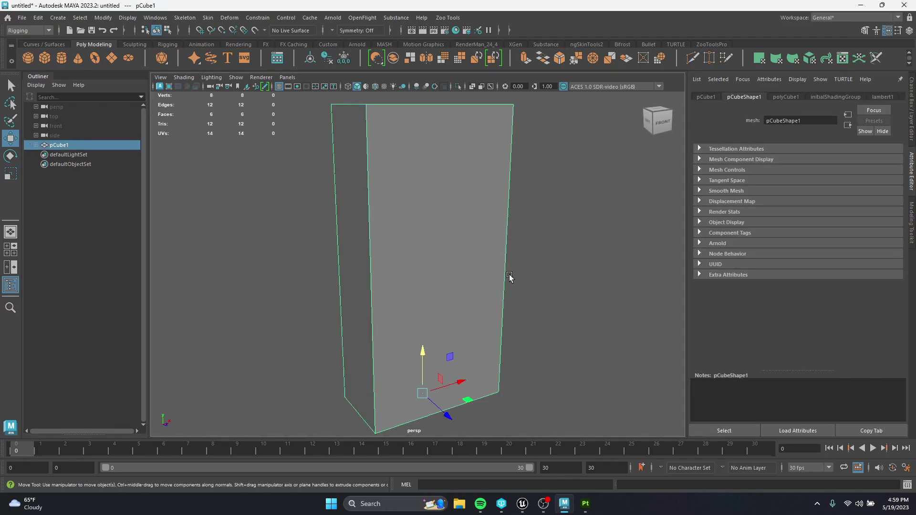
scroll(510, 277, down, 2)
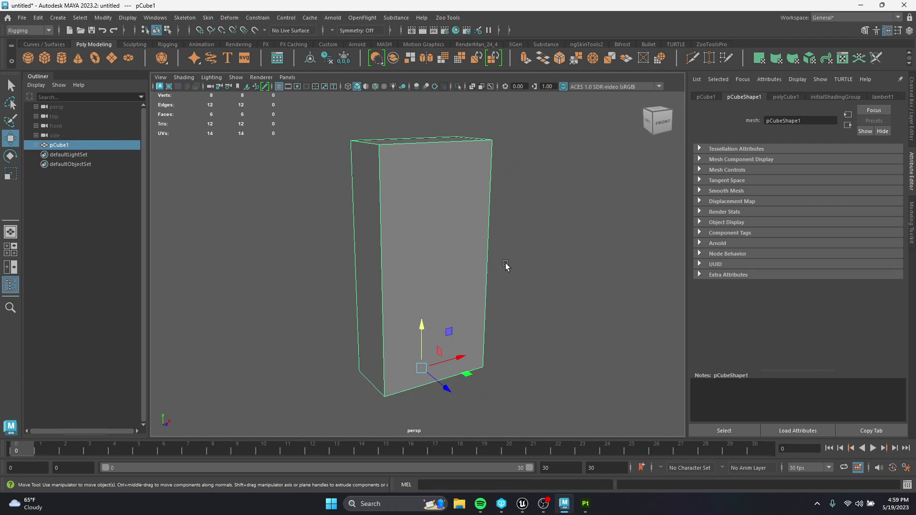
Step: Switch to the Opera browser and search Google Images for "mirror"
mouse_move(531, 500)
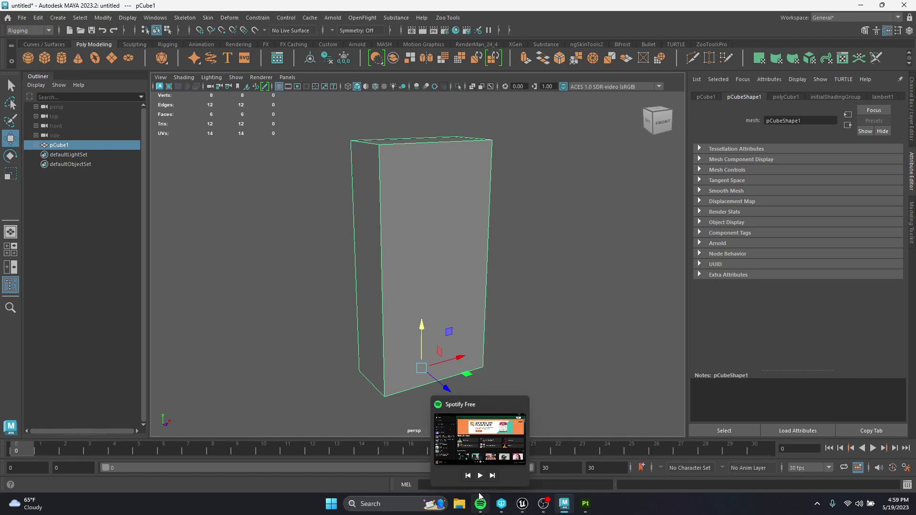
key(super)
text(oper)
key(Return)
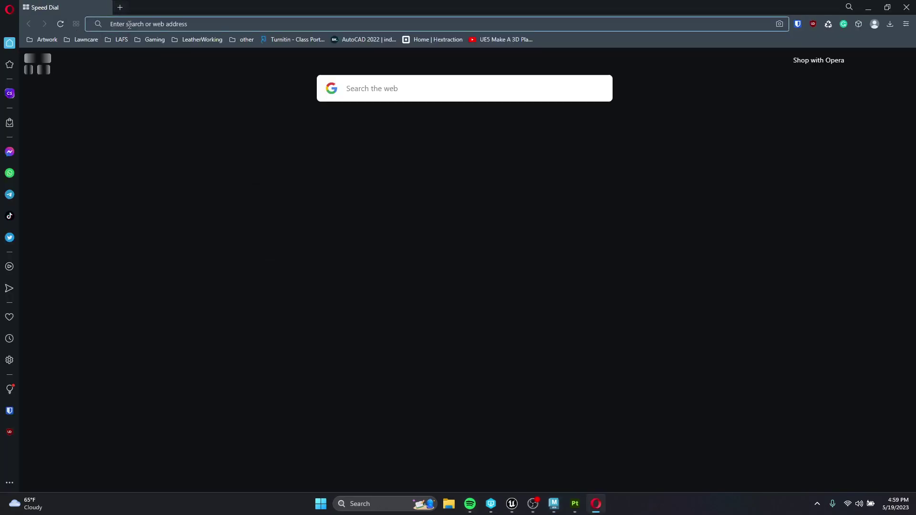
text(mirror)
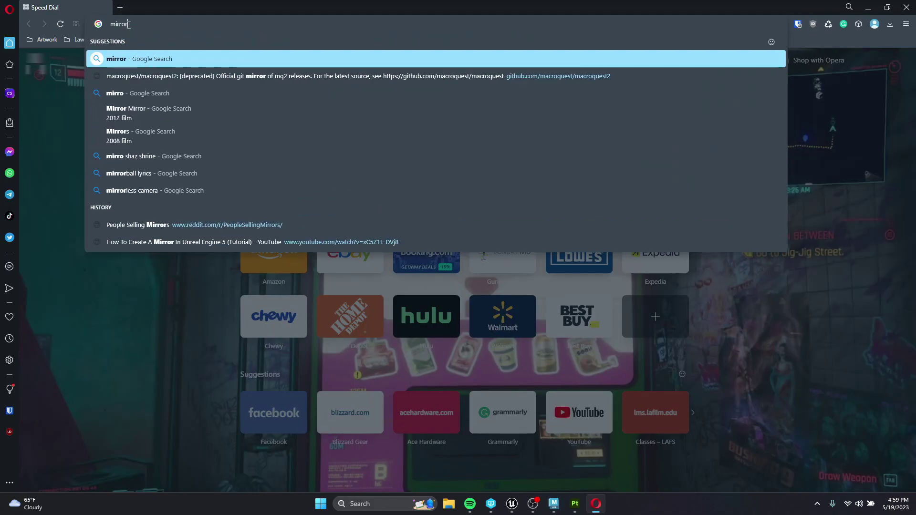
key(Return)
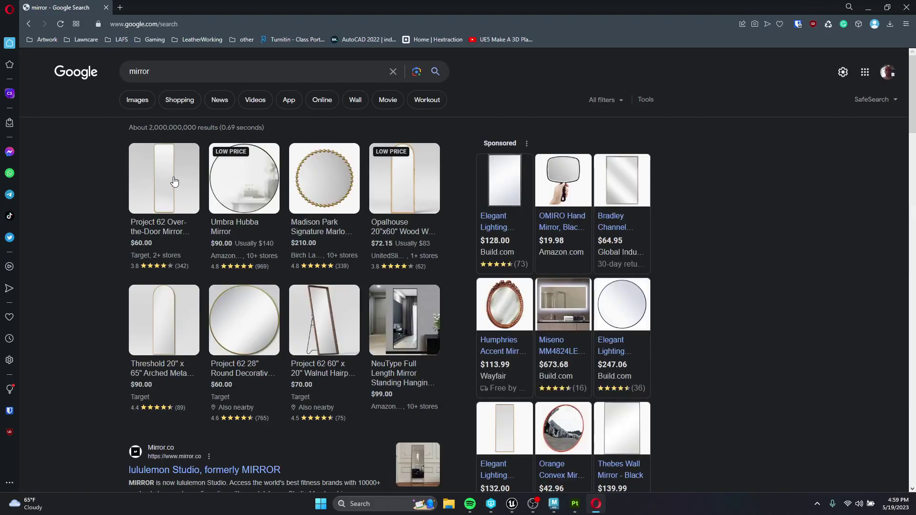
click(137, 99)
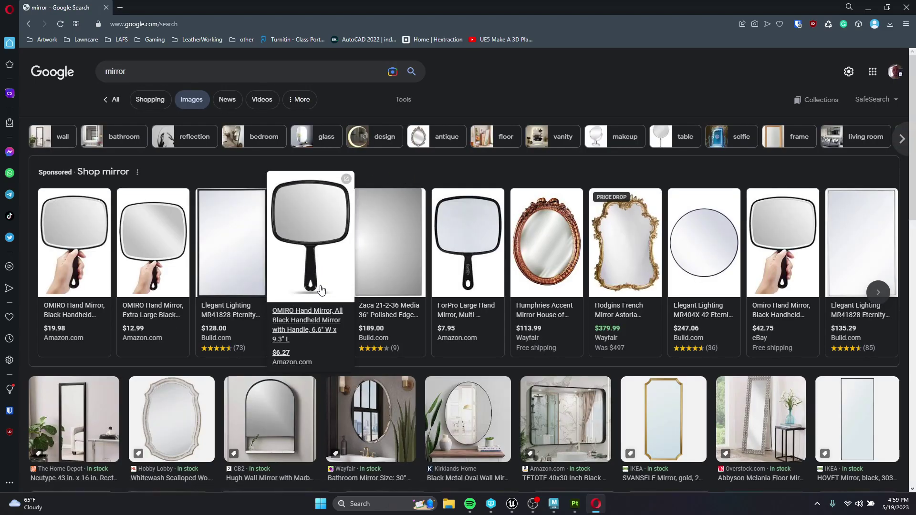
Step: Preview the Abbyson Melania Floor Mirror and the black IKEA HOVET Mirror among the image results
scroll(753, 379, down, 1)
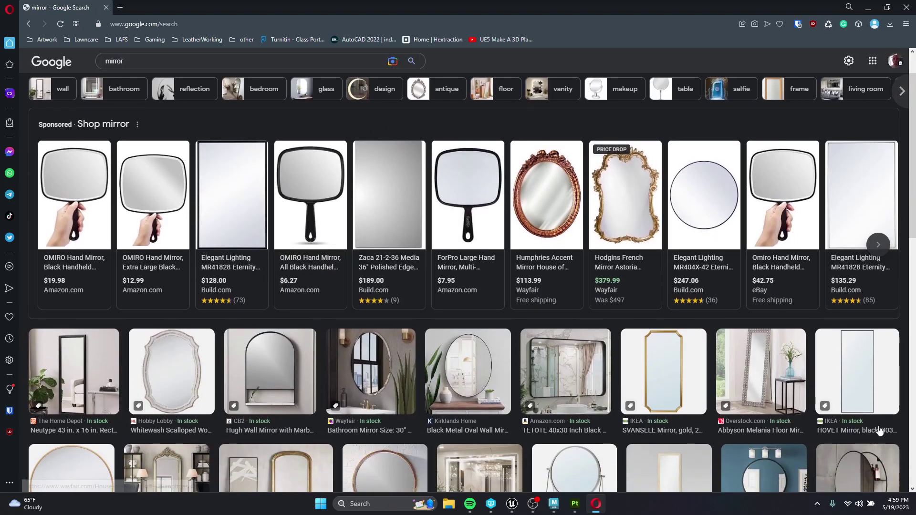
click(754, 379)
scroll(684, 176, up, 4)
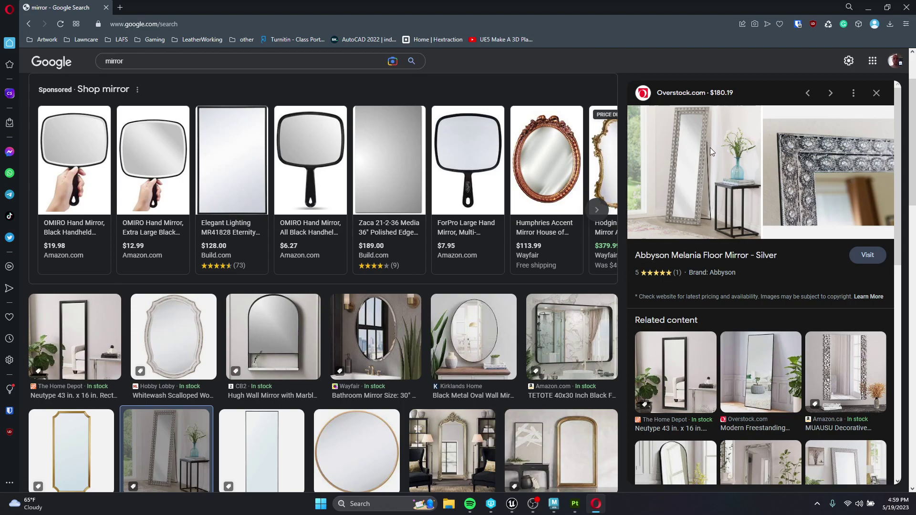
scroll(265, 286, down, 4)
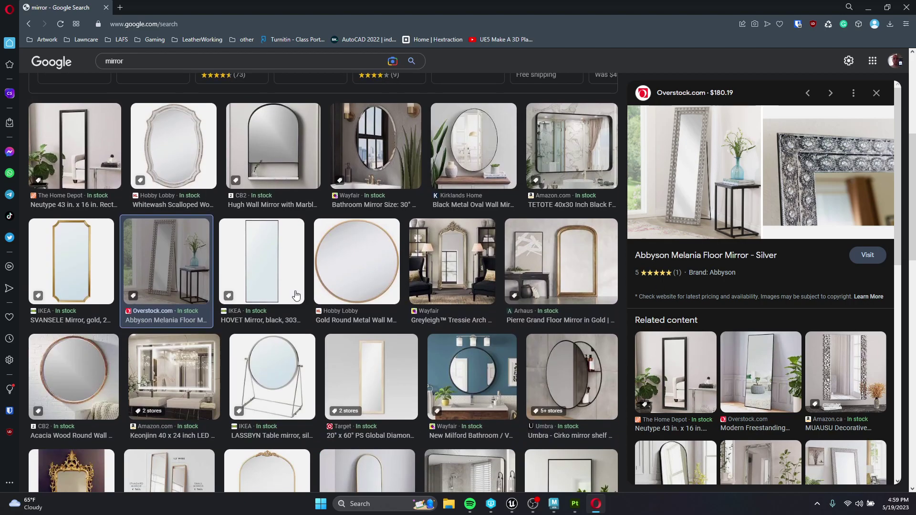
click(265, 281)
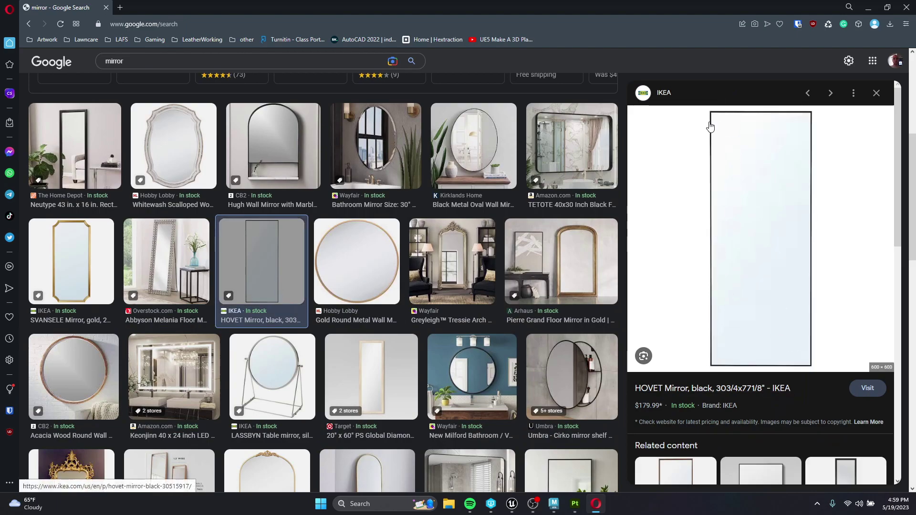
scroll(714, 355, down, 12)
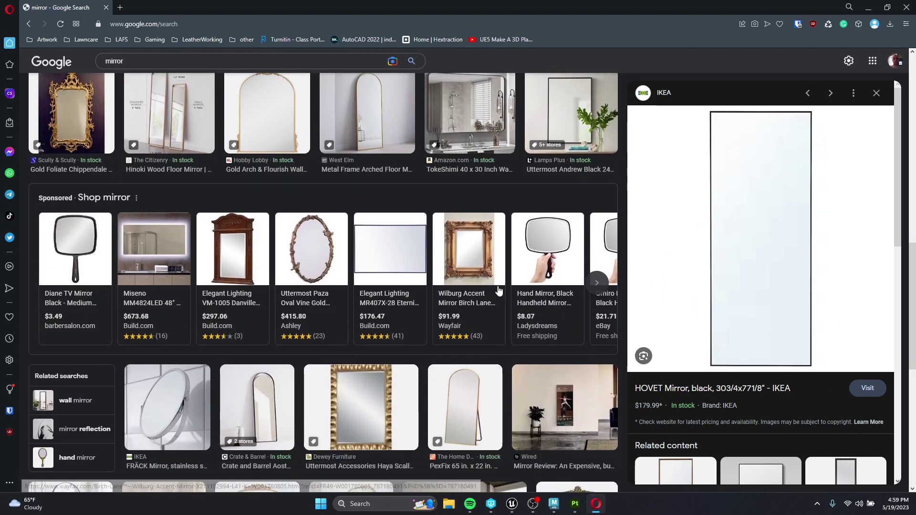
Step: Examine further full-length mirror images, including the West Elm metal frame, Rove Concepts and related IKEA floor mirrors
scroll(408, 203, down, 5)
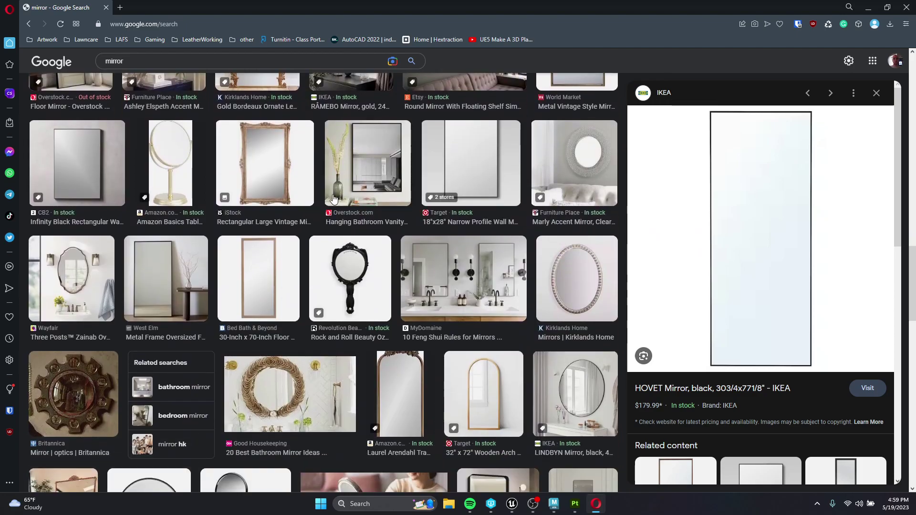
click(168, 262)
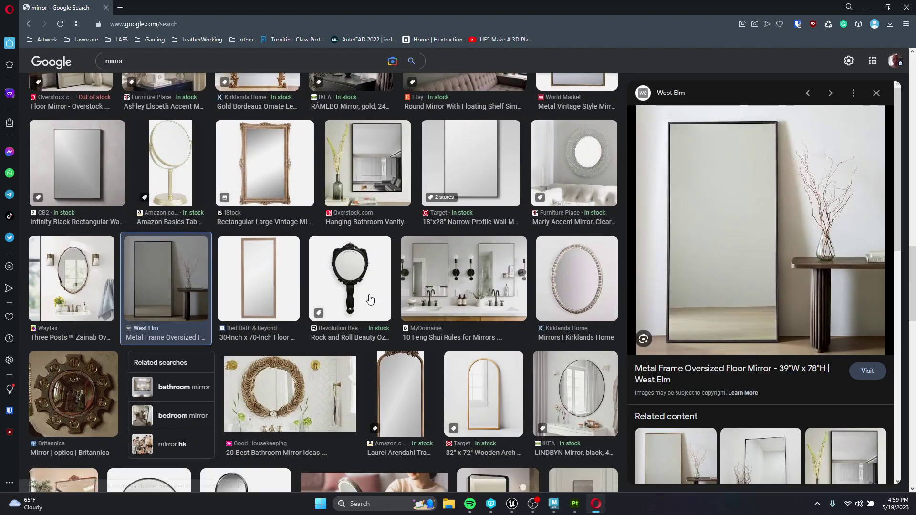
scroll(176, 278, down, 6)
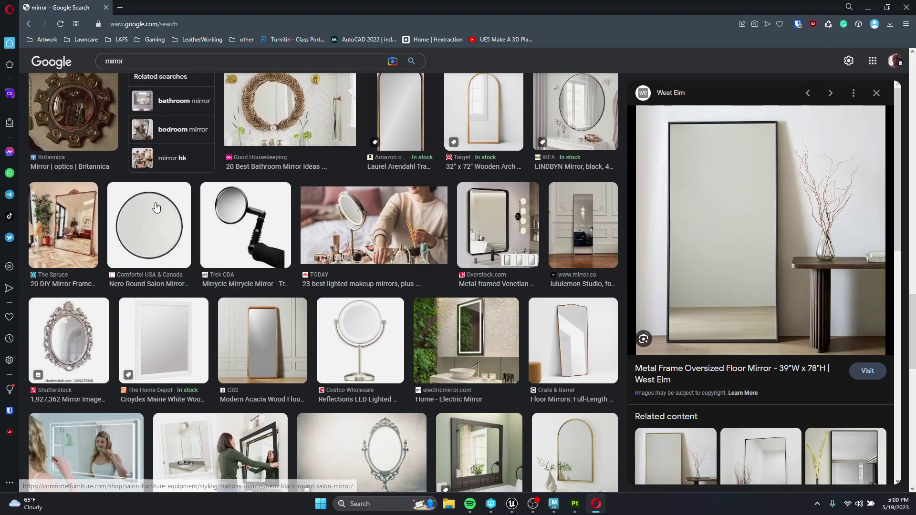
scroll(592, 362, down, 11)
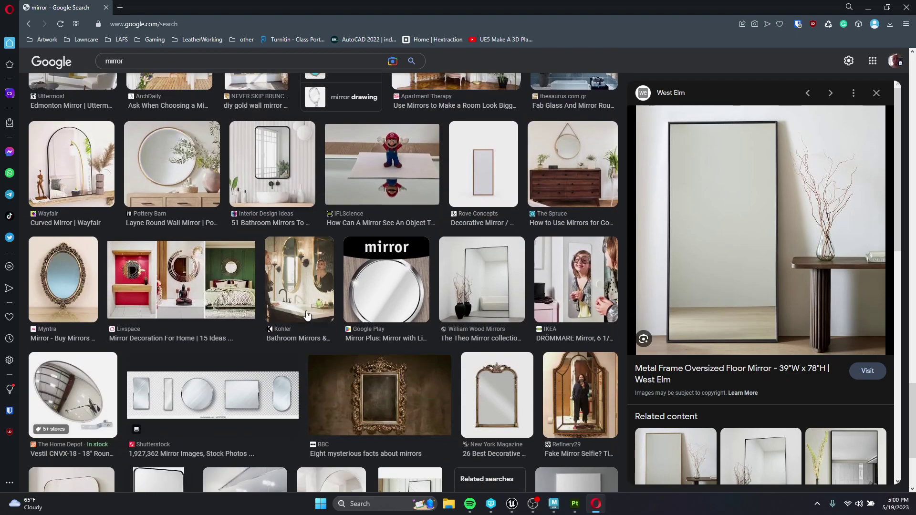
click(483, 164)
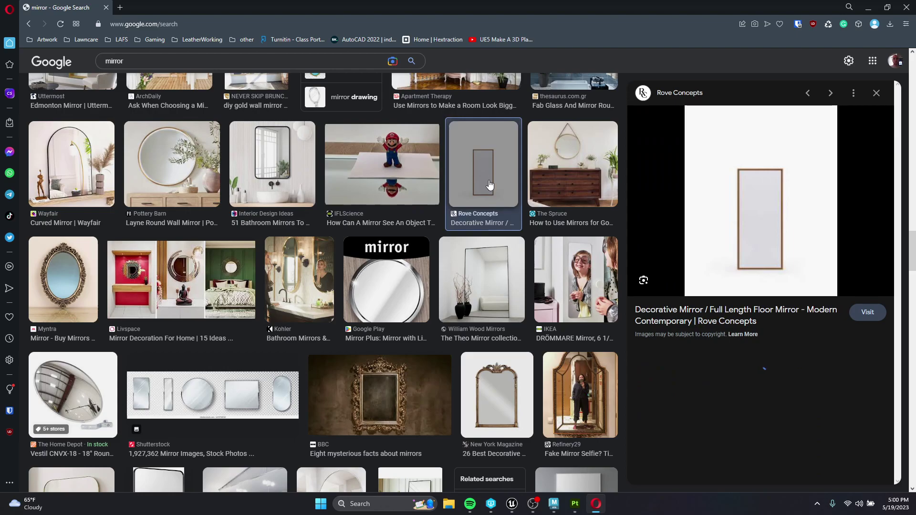
click(675, 411)
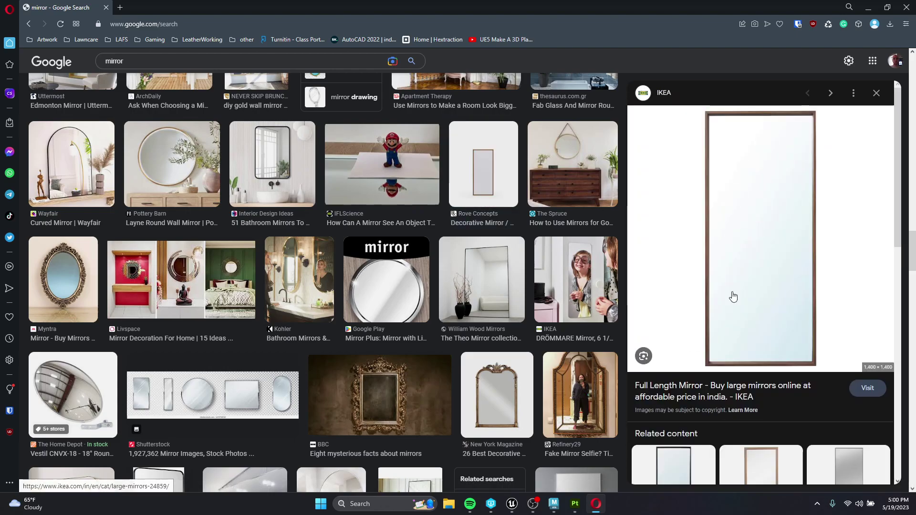
scroll(310, 350, down, 3)
scroll(173, 269, down, 6)
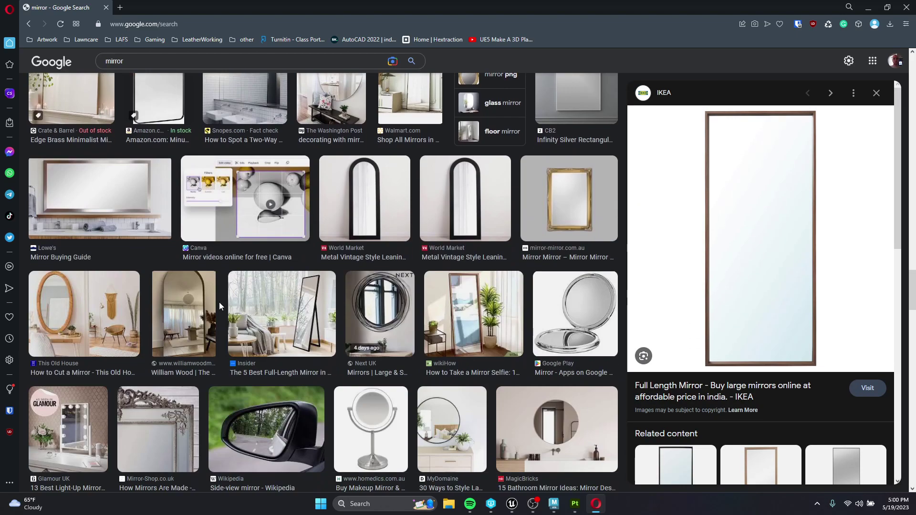
Step: Switch back to Maya and scale the cube along its depth to about 0.12, leaving a thin mirror panel
click(553, 504)
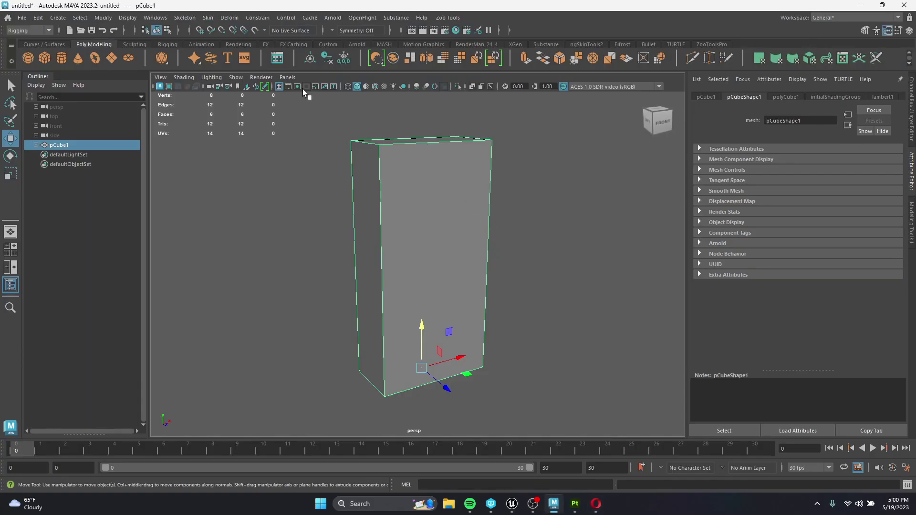
alt+drag(517, 231, 483, 290)
key(r)
drag(494, 259, 454, 251)
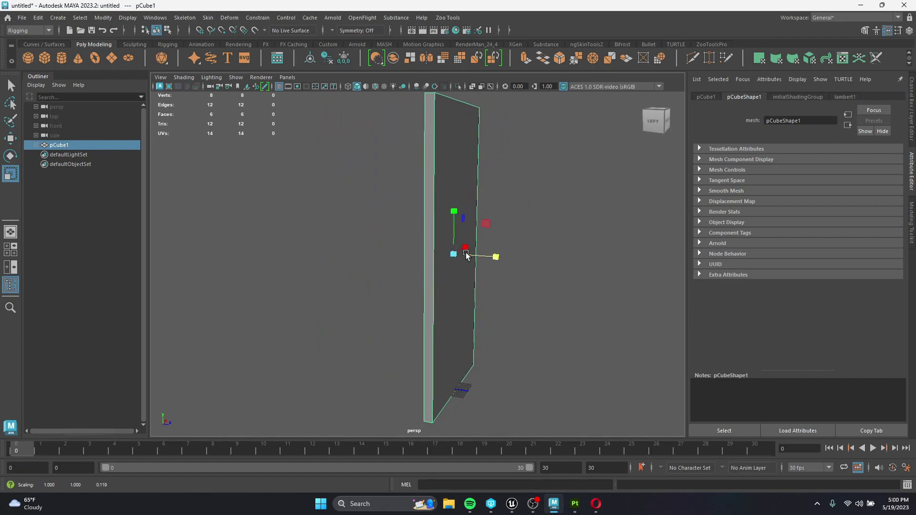
Step: Select all edges of the thin panel and bevel them
click(522, 278)
alt+drag(340, 141, 396, 261)
click(400, 229)
right_click(391, 174)
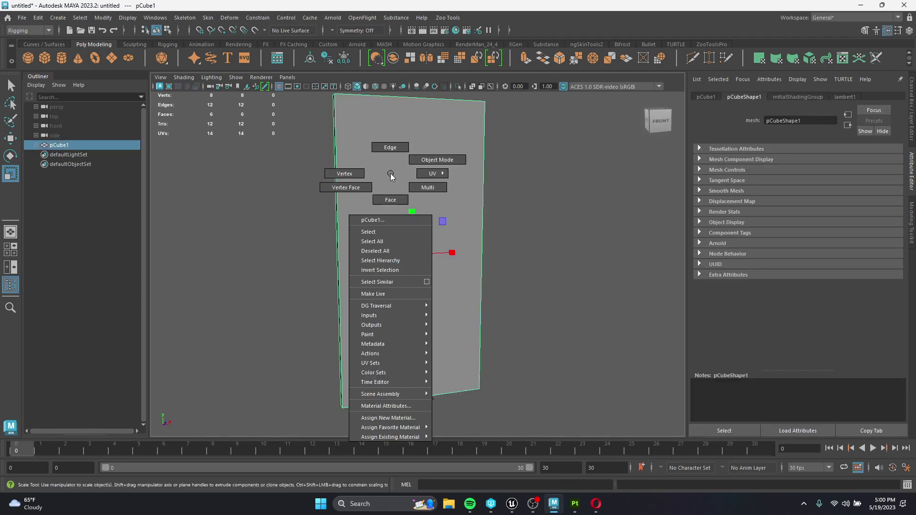
click(390, 199)
right_click(429, 205)
click(430, 181)
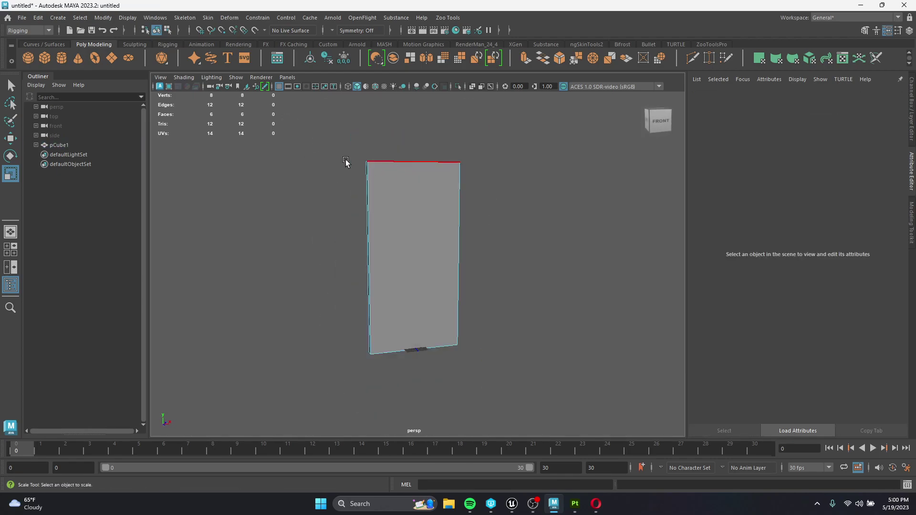
drag(297, 117, 556, 427)
scroll(395, 248, up, 5)
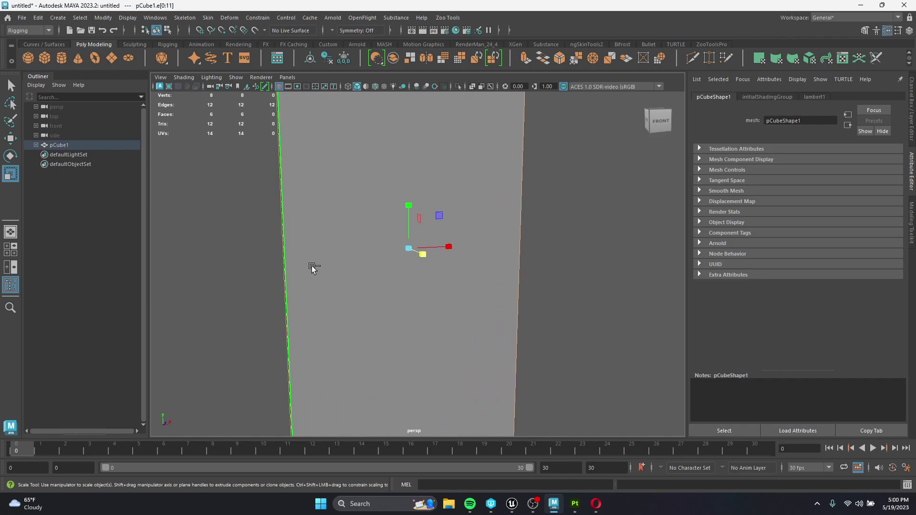
right_click(311, 266)
click(375, 267)
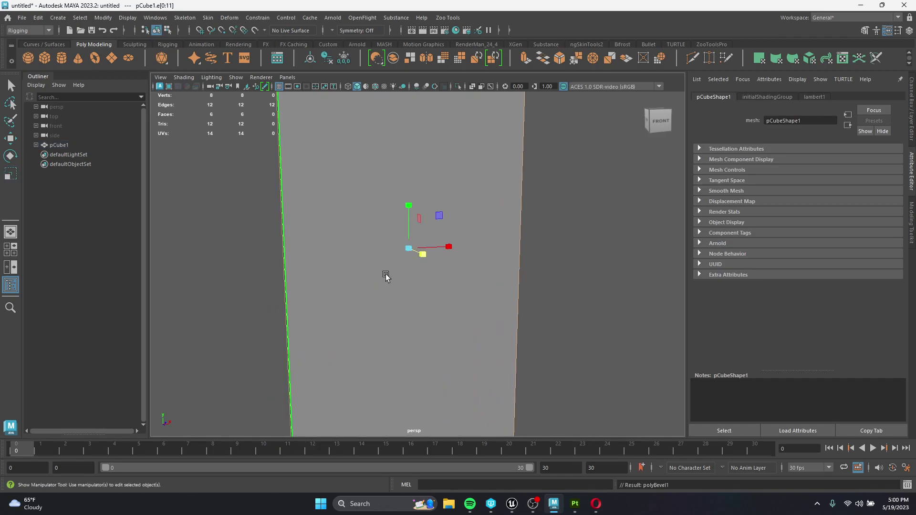
Step: Set the bevel's segments to 3 and return the panel to object mode
alt+drag(378, 286, 419, 286)
click(590, 275)
key(Return)
click(588, 283)
text(3)
key(Return)
click(470, 214)
right_drag(435, 229, 482, 196)
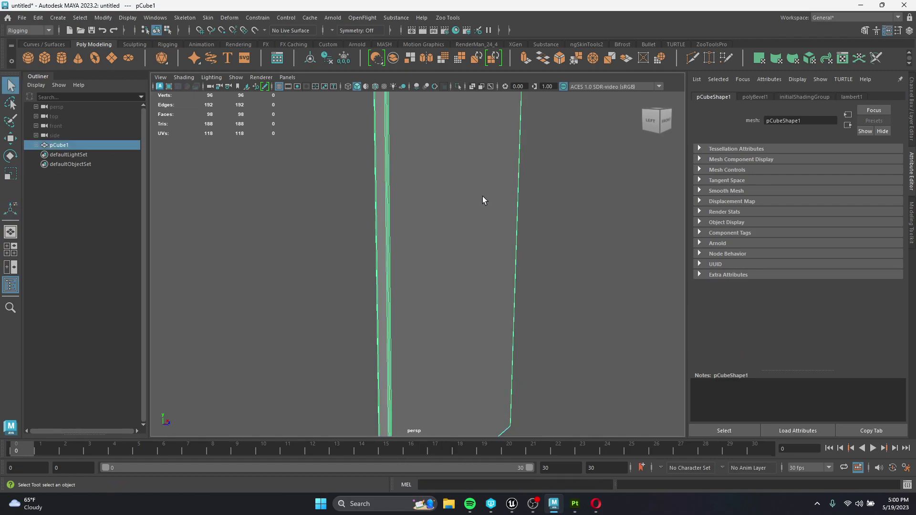
Step: Connect the top and bottom edges of the thin panel with 2 segments, adding two vertical edge loops
click(637, 241)
alt+drag(488, 260, 414, 220)
click(409, 254)
mouse_move(414, 220)
right_down()
mouse_move(422, 221)
mouse_move(411, 223)
right_up()
mouse_move(411, 223)
alt+mouse_down()
mouse_move(435, 218)
mouse_move(426, 221)
alt+mouse_up()
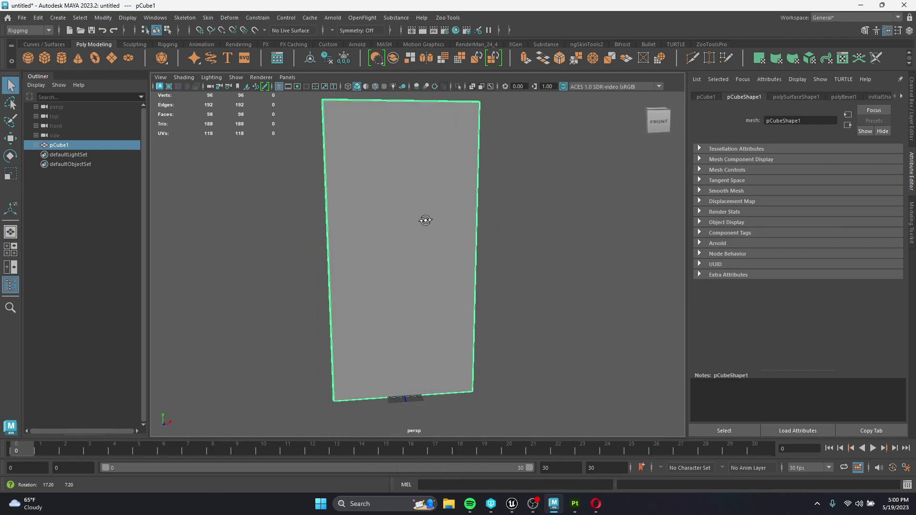
right_drag(413, 224, 411, 201)
click(419, 210)
alt+drag(419, 209, 407, 211)
drag(405, 113, 401, 428)
shift+right_drag(405, 305, 442, 471)
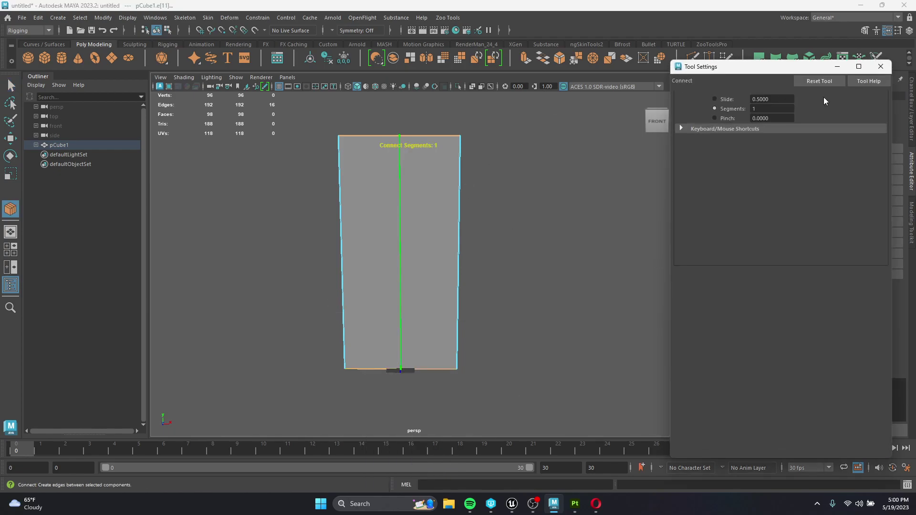
text(2)
key(Return)
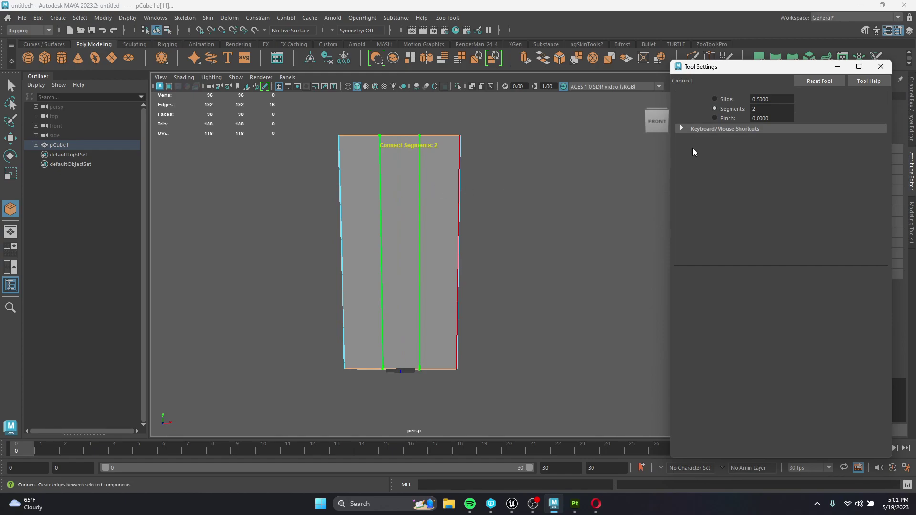
click(879, 67)
key(q)
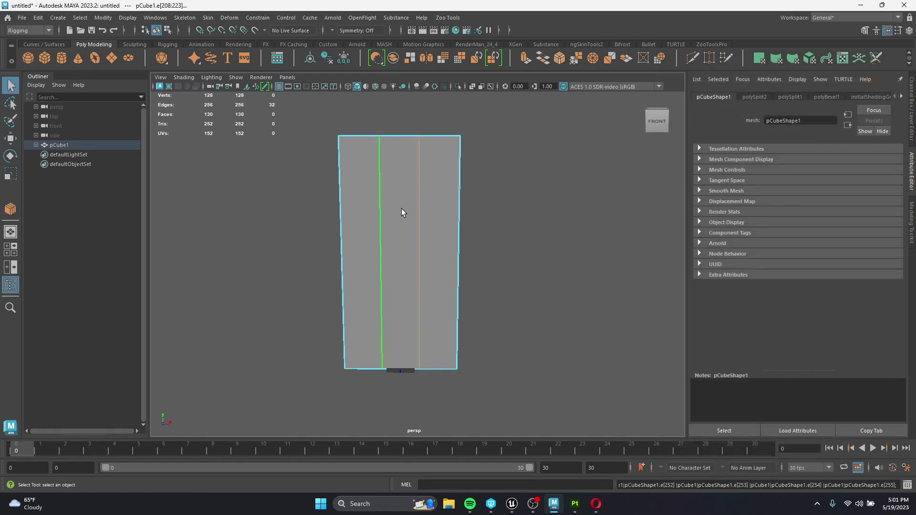
Step: Scale the two vertical edge loops apart along the width until they sit close to the panel's sides
key(r)
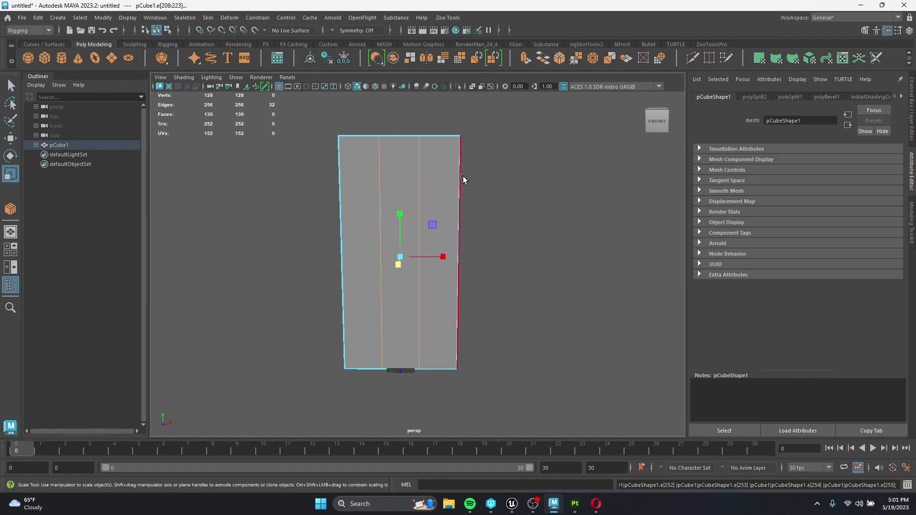
drag(442, 256, 492, 250)
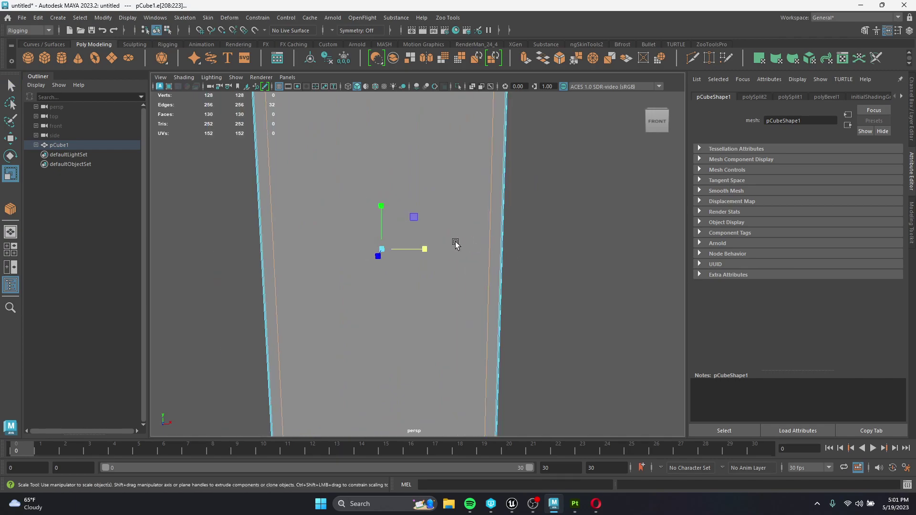
alt+drag(543, 288, 546, 300)
right_drag(319, 220, 322, 239)
click(448, 262)
scroll(379, 291, down, 2)
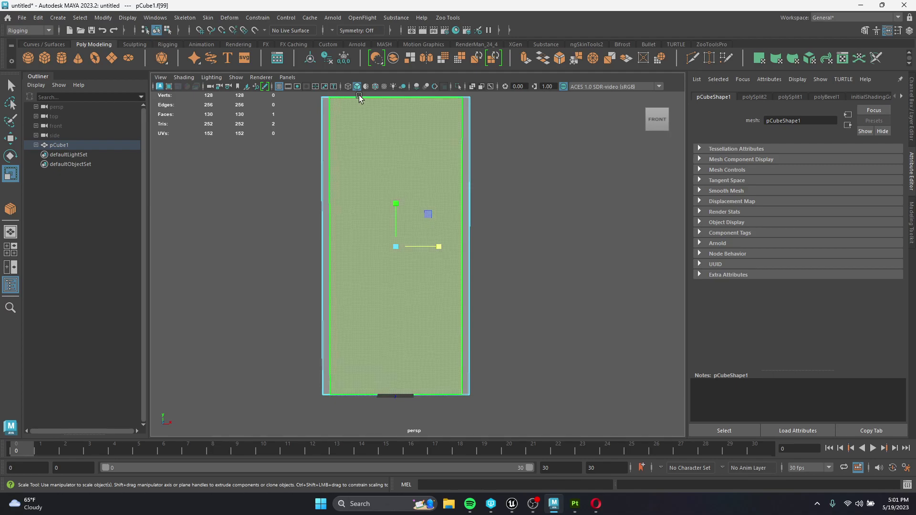
click(527, 273)
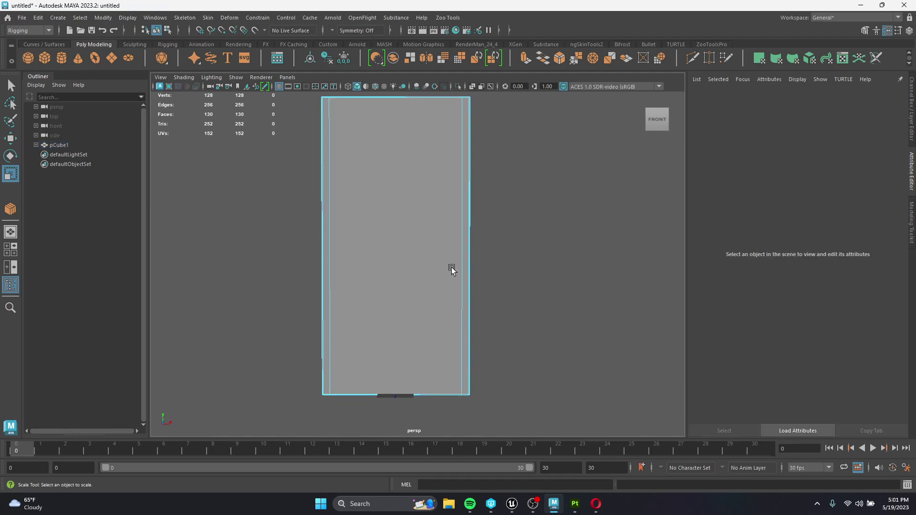
Step: Add two horizontal edge loops across the panel's vertical edges and scale them apart vertically to about 2.875, near the ends
right_drag(364, 219, 319, 220)
right_drag(442, 219, 435, 200)
drag(227, 221, 444, 248)
shift+right_drag(373, 265, 366, 432)
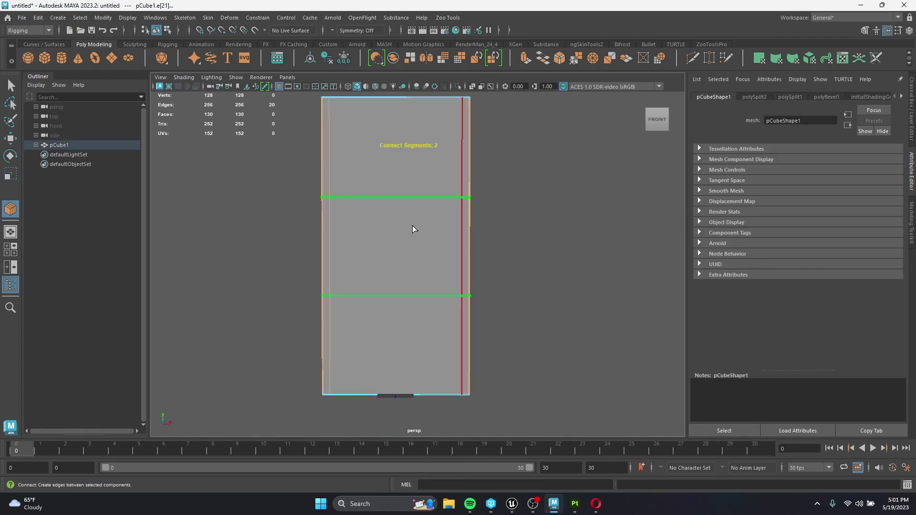
key(r)
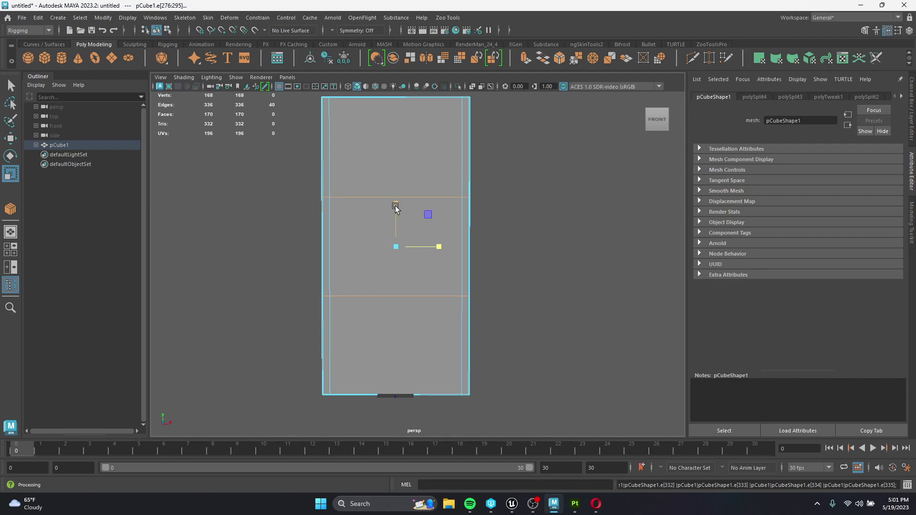
drag(398, 209, 390, 128)
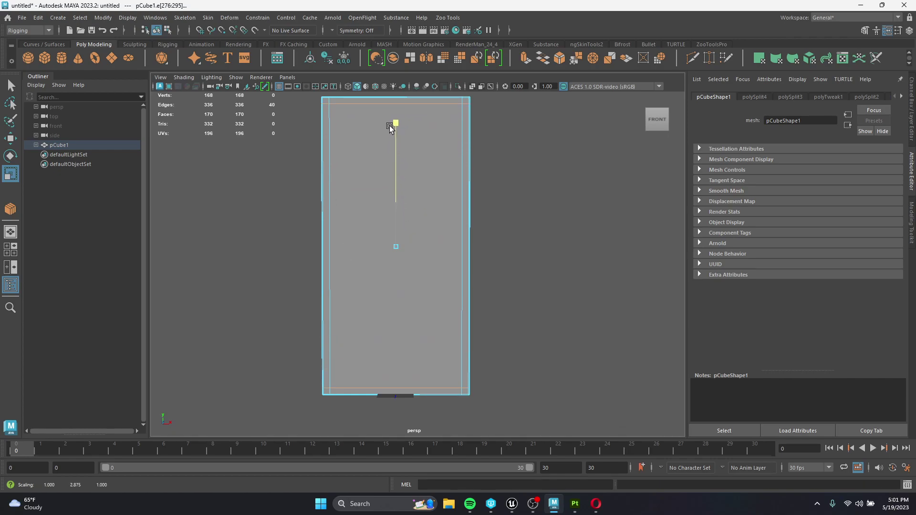
Step: Extrude the large front center face slightly inward to recess the mirror surface within a narrow frame
right_drag(447, 220, 448, 255)
click(390, 228)
mouse_move(487, 282)
alt+mouse_down()
mouse_move(536, 290)
mouse_move(492, 296)
alt+mouse_up()
scroll(367, 238, up, 4)
scroll(367, 240, down, 3)
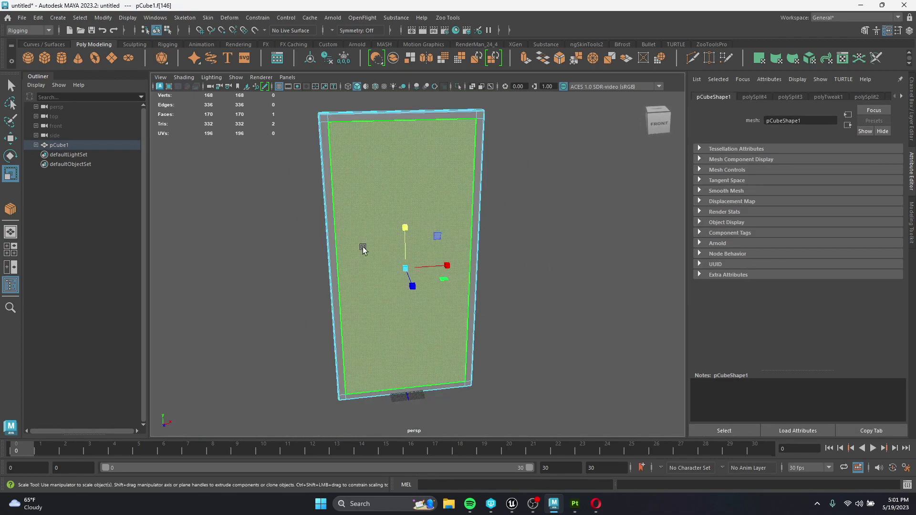
alt+drag(362, 248, 415, 256)
scroll(482, 286, up, 4)
key(w)
shift+drag(487, 298, 447, 273)
drag(457, 277, 456, 279)
click(575, 275)
alt+drag(547, 267, 510, 264)
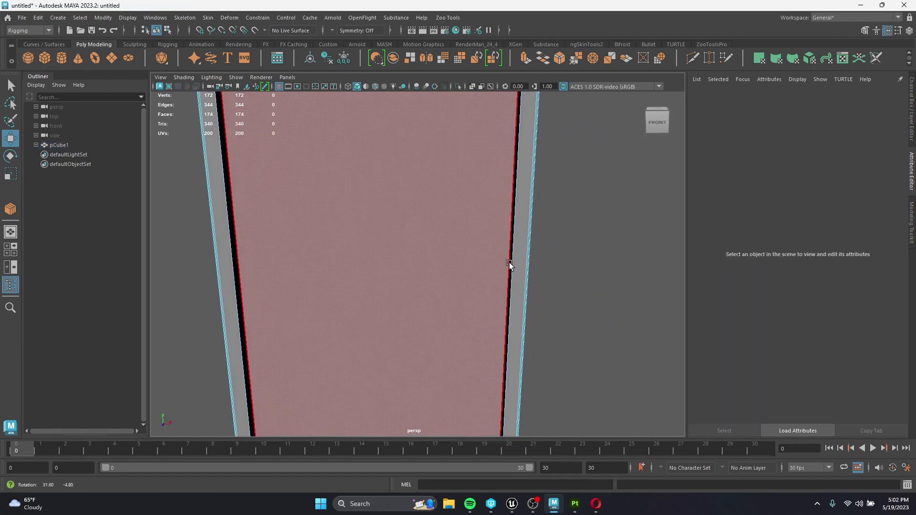
Step: Select the four front edges around the frame's inner opening and bevel them
right_drag(408, 236, 460, 204)
click(612, 234)
mouse_move(405, 236)
alt+mouse_down()
mouse_move(371, 247)
mouse_move(491, 238)
mouse_move(417, 248)
alt+mouse_up()
right_drag(414, 220, 410, 193)
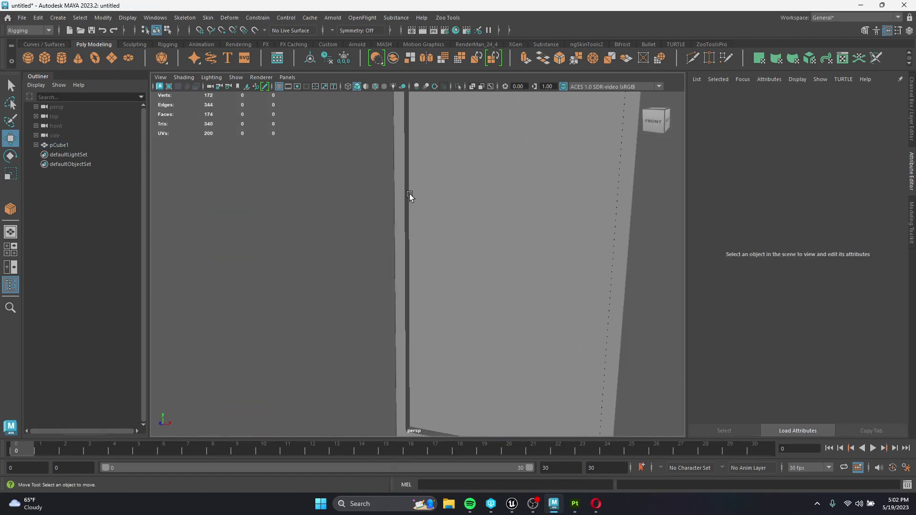
click(408, 257)
alt+middle_drag(478, 313, 401, 227)
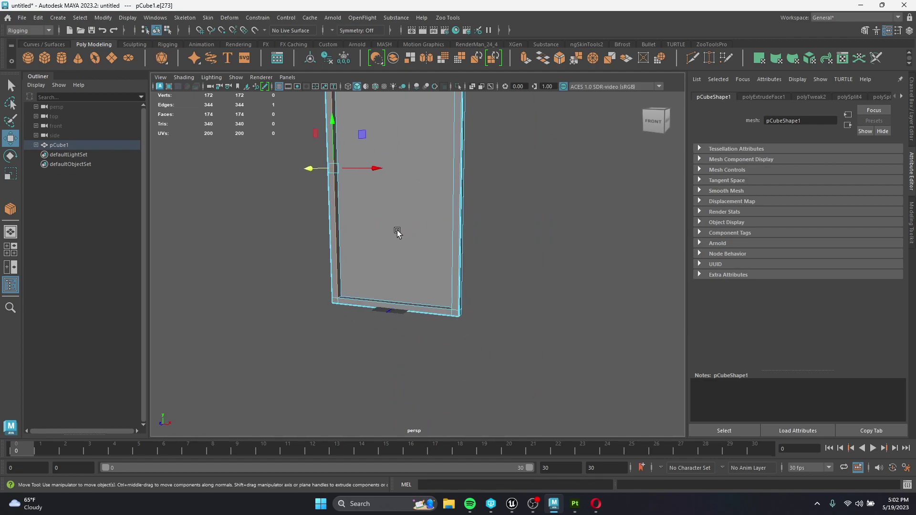
scroll(401, 226, up, 6)
shift+click(315, 370)
shift+click(539, 338)
alt+drag(482, 278, 466, 342)
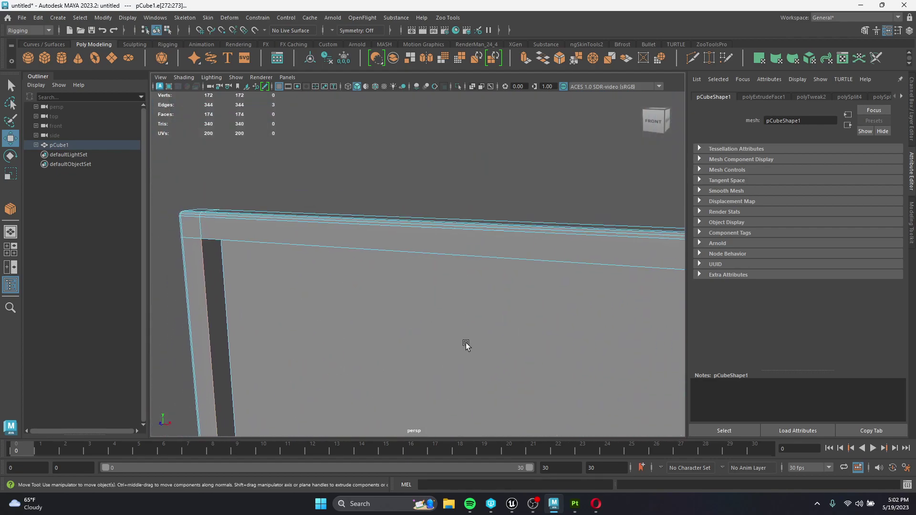
shift+click(341, 245)
key(f)
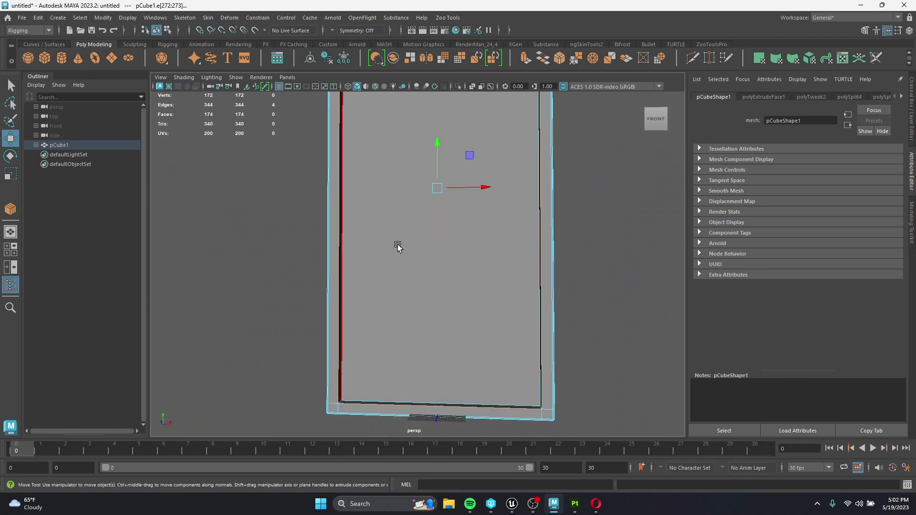
shift+right_drag(337, 225, 371, 220)
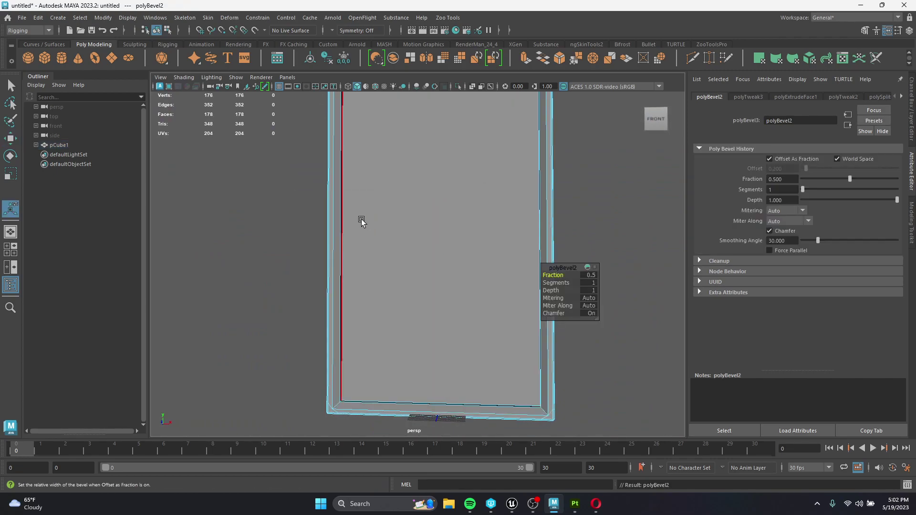
Step: Set the inner frame bevel's fraction to 0.2 and segments to 3, and return to object mode
scroll(382, 257, up, 2)
click(590, 275)
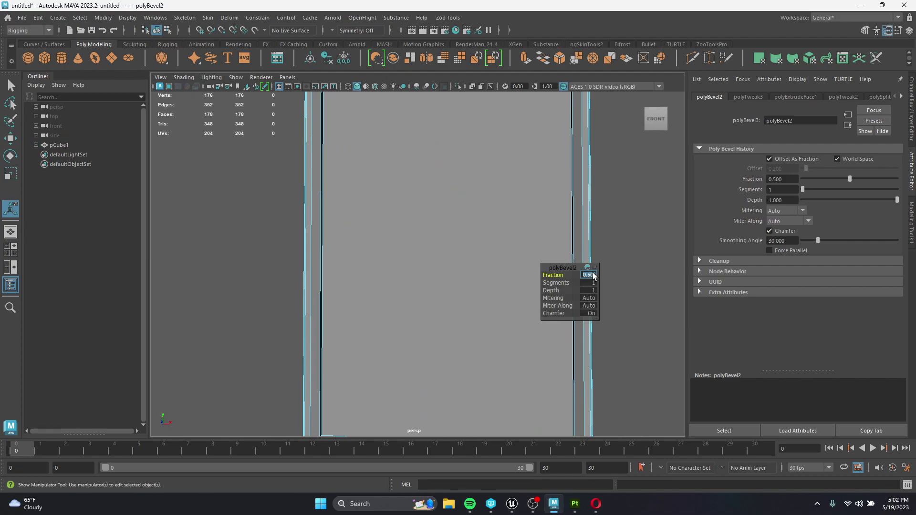
text(0.2)
key(Tab)
text(3)
key(Return)
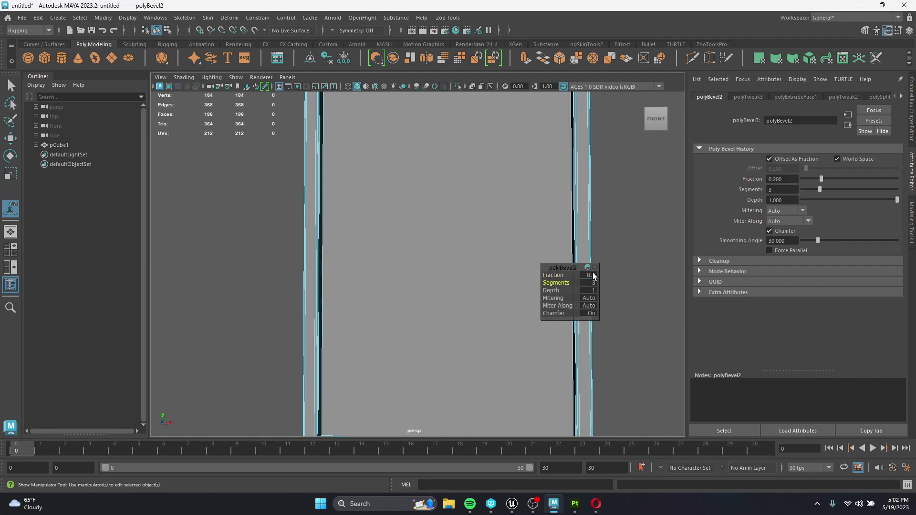
click(630, 190)
right_drag(601, 209, 619, 193)
key(q)
click(618, 192)
Step: Examine the beveled frame and recessed mirror surface from several angles, including the corners
alt+drag(590, 220, 442, 278)
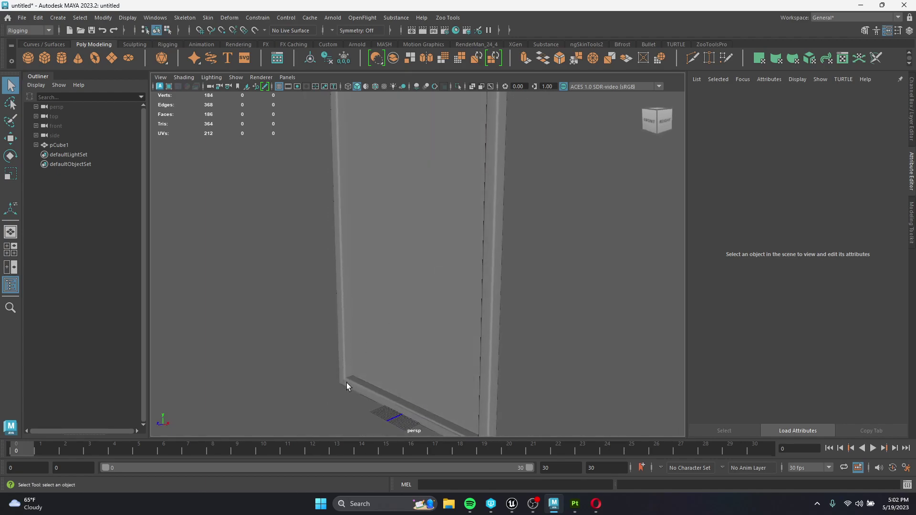
scroll(365, 273, down, 4)
alt+drag(365, 273, 445, 231)
click(462, 186)
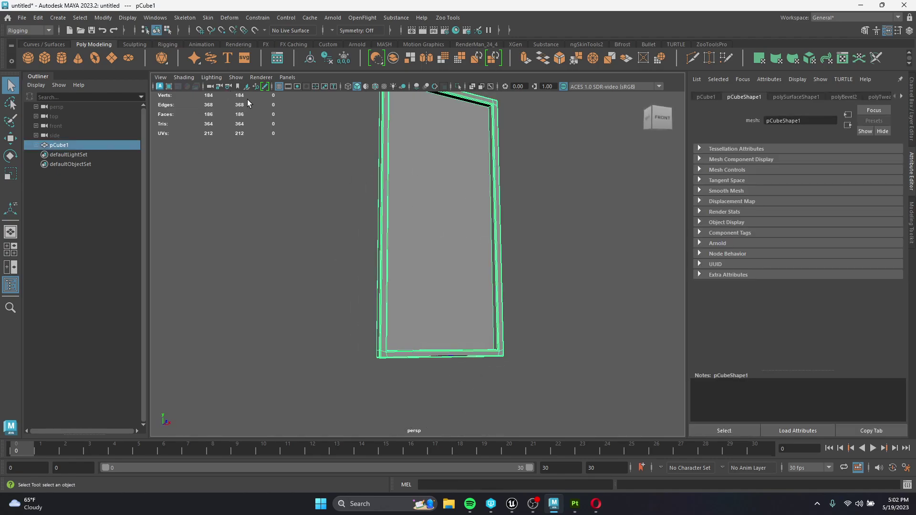
alt+drag(568, 227, 435, 226)
click(369, 209)
click(425, 226)
scroll(431, 226, up, 6)
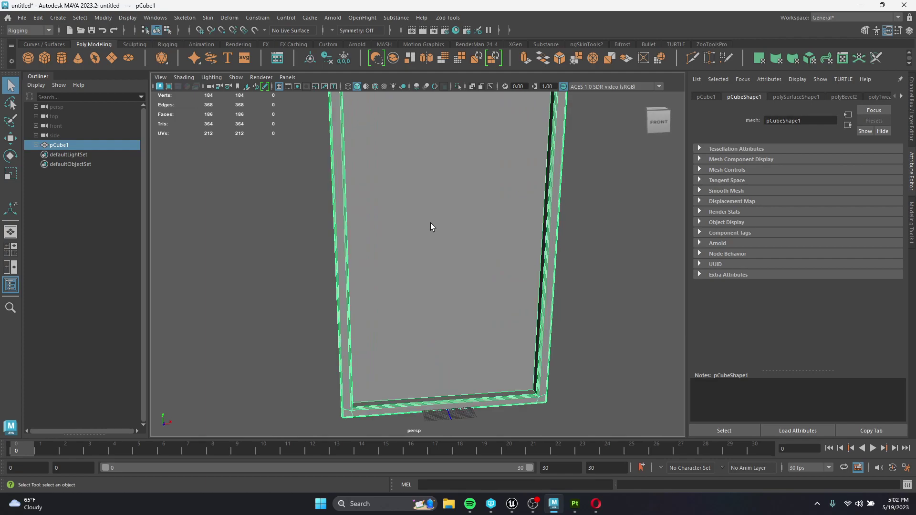
alt+middle_drag(393, 285, 427, 339)
scroll(428, 339, down, 6)
alt+drag(428, 338, 443, 307)
scroll(443, 308, up, 6)
mouse_move(401, 238)
alt+mouse_down()
mouse_move(501, 237)
mouse_move(388, 243)
alt+mouse_up()
Step: Preview the mirror with smoothing and switch back to the unsmoothed display
key(3)
scroll(401, 244, down, 5)
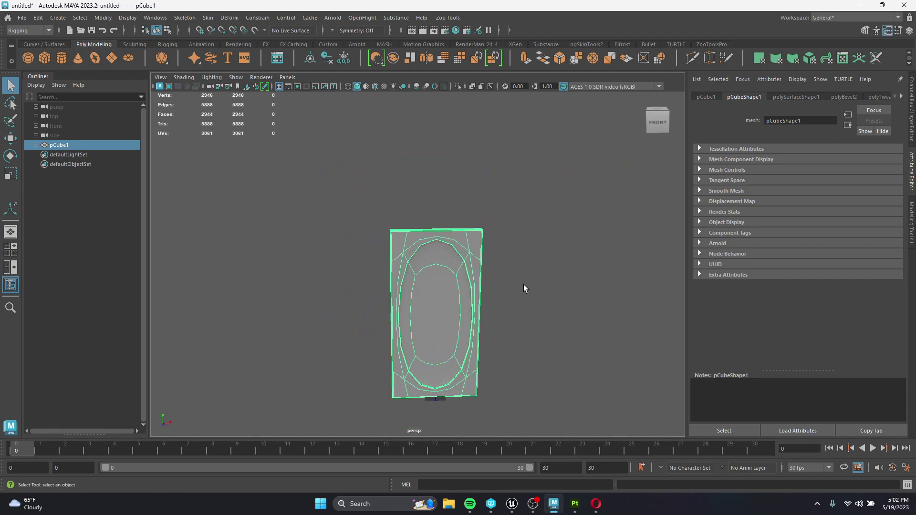
right_drag(513, 287, 491, 281)
scroll(490, 278, up, 3)
alt+drag(488, 315, 444, 252)
key(1)
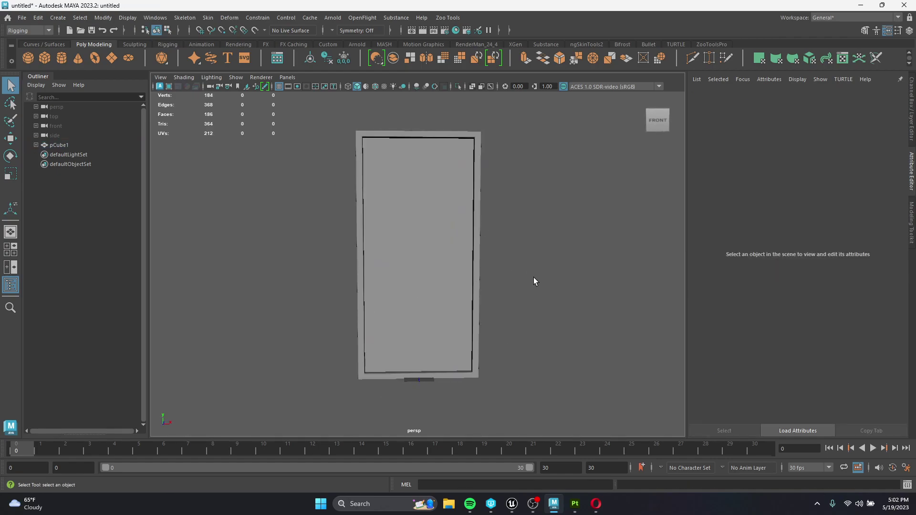
Step: Select the mirror, switch to the Modeling menu set and open the UV Editor
click(480, 287)
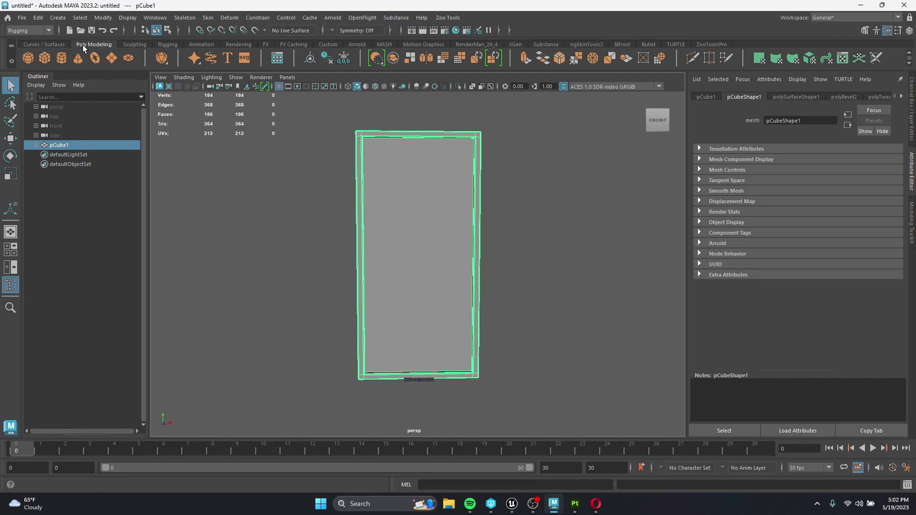
click(150, 19)
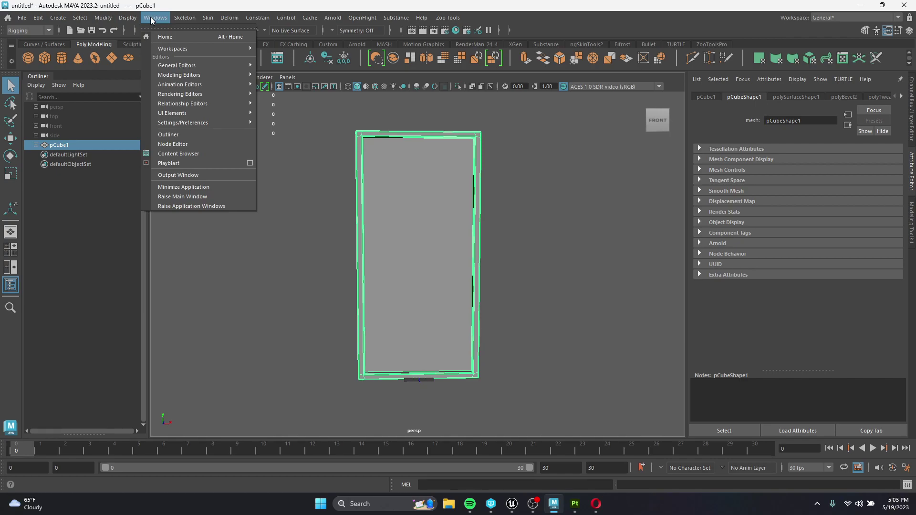
click(23, 32)
click(23, 32)
click(23, 41)
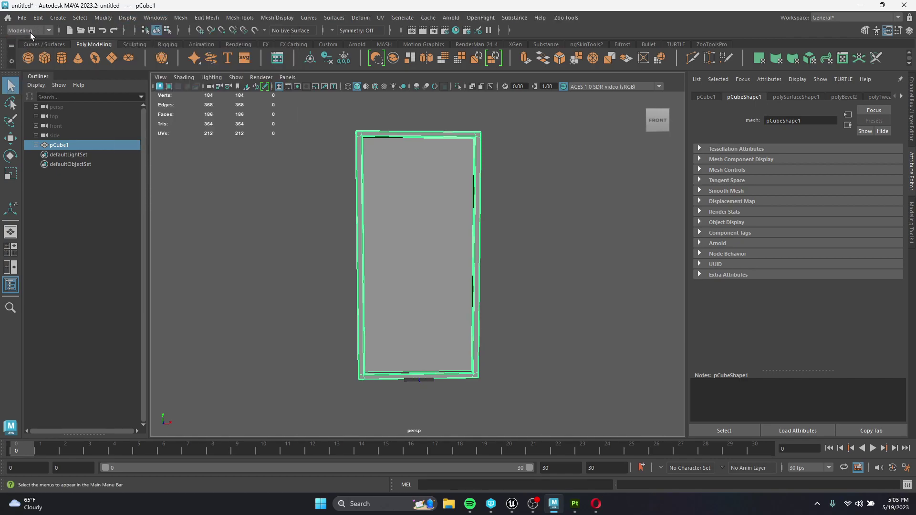
click(379, 18)
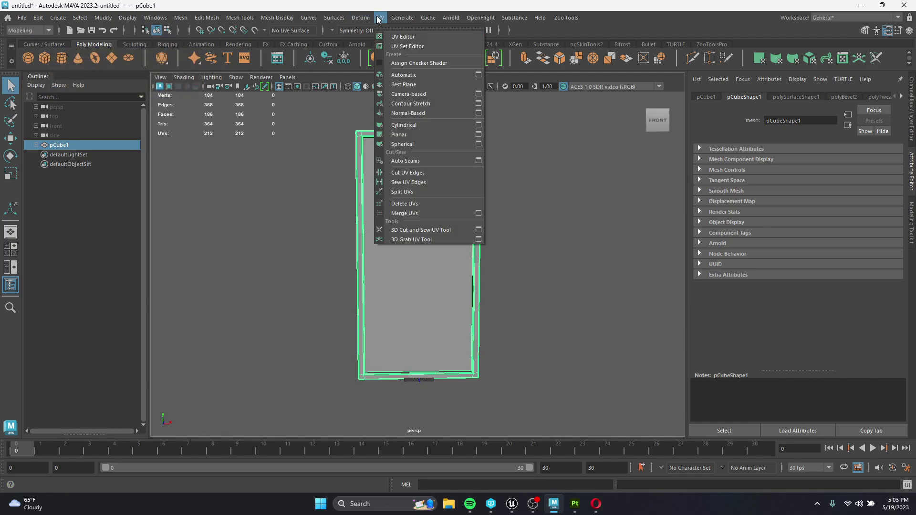
click(395, 35)
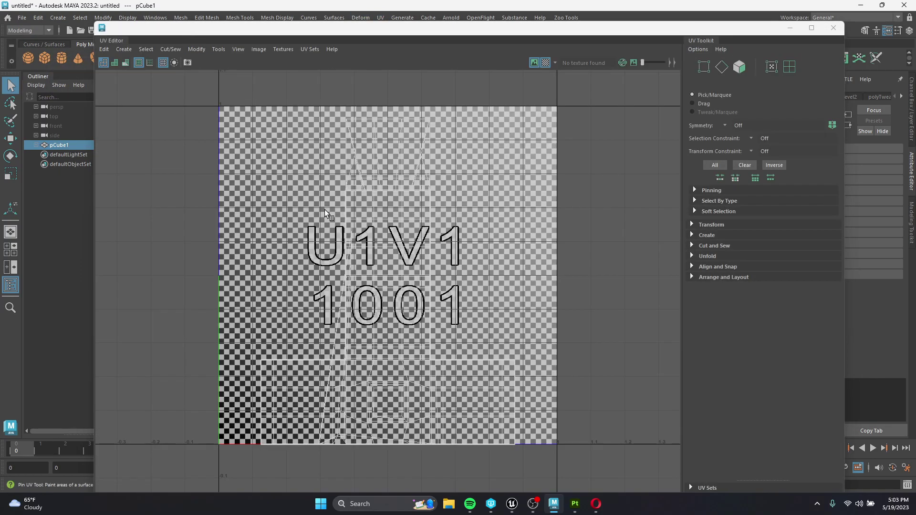
Step: Toggle the checker map to inspect the UV layout, leave it enabled, and minimize the UV Editor to check the mirror
scroll(449, 269, down, 1)
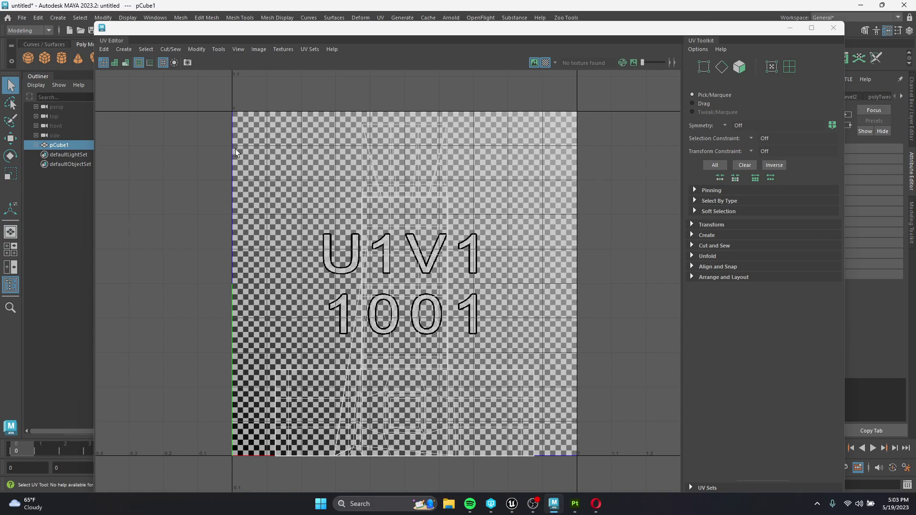
click(545, 63)
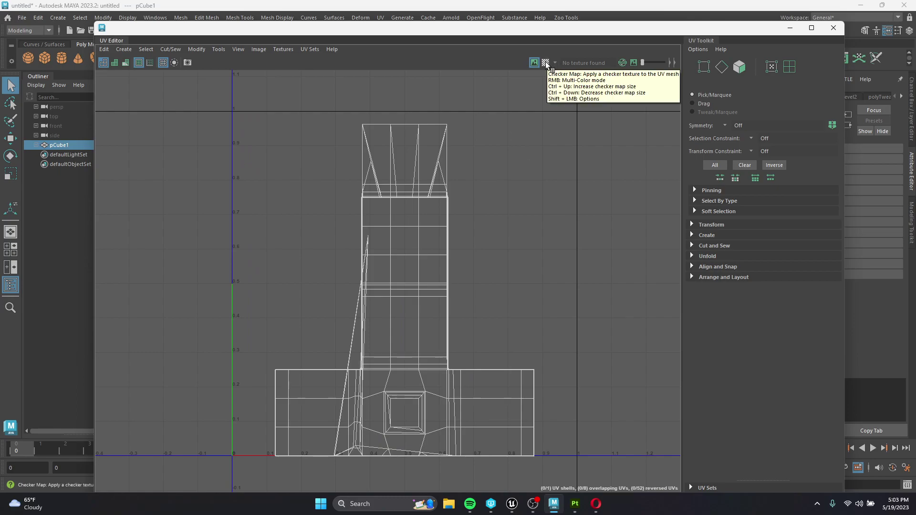
click(545, 62)
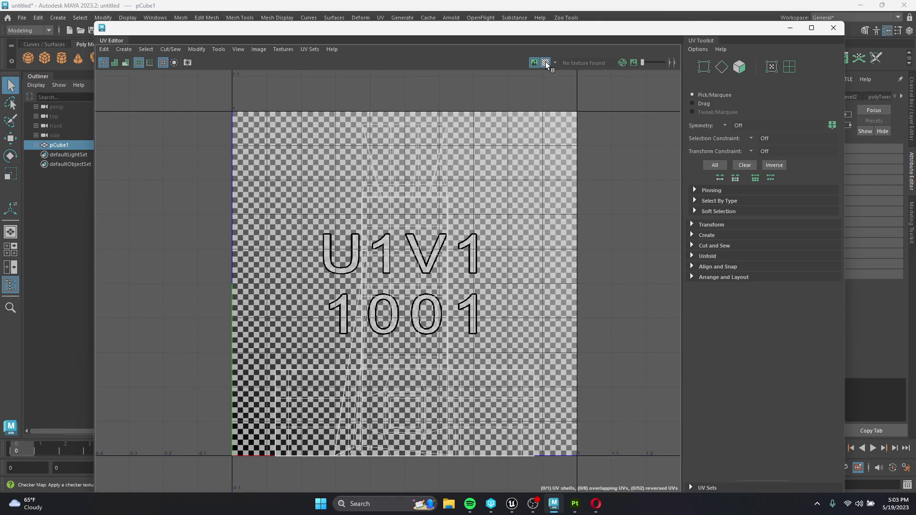
drag(558, 32, 525, 17)
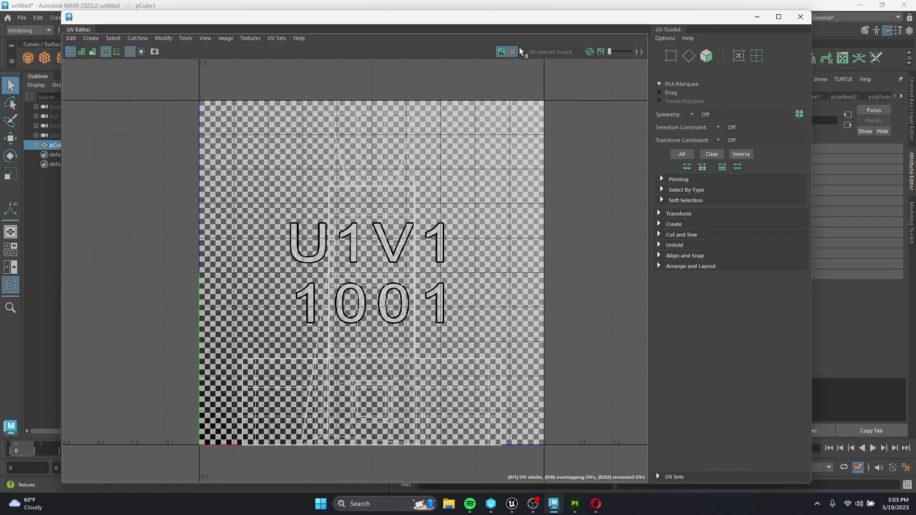
click(757, 16)
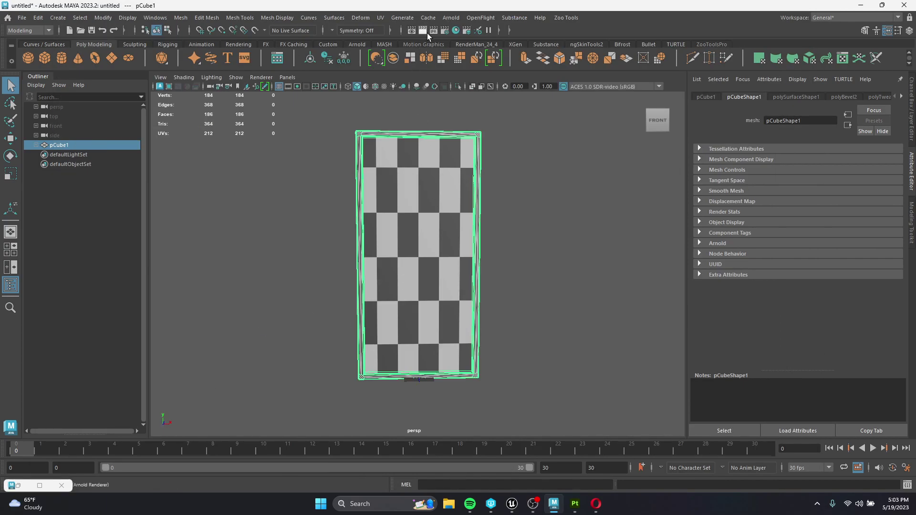
Step: Apply automatic UV mapping to the mirror mesh
click(351, 198)
click(435, 208)
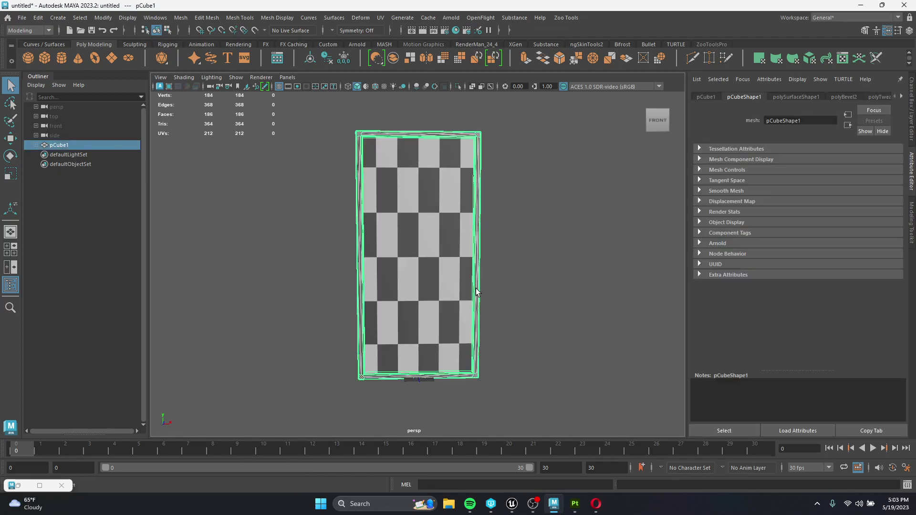
click(380, 18)
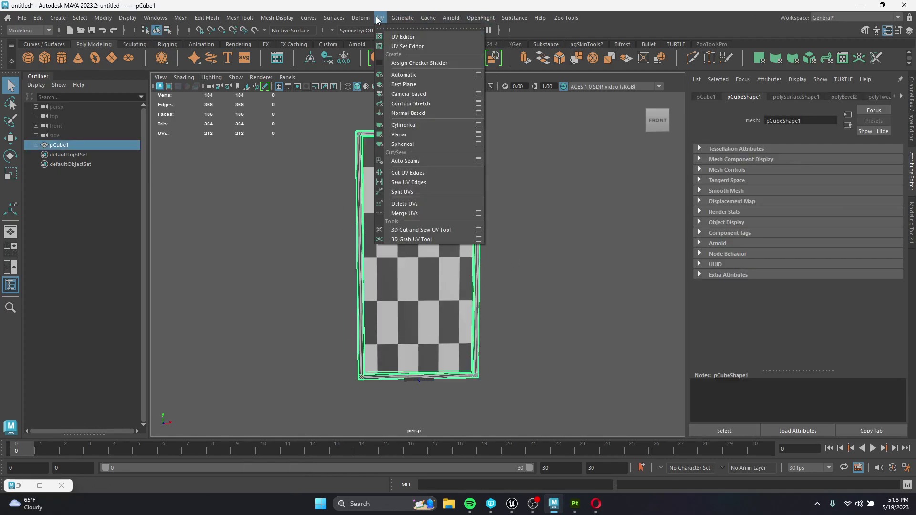
click(401, 75)
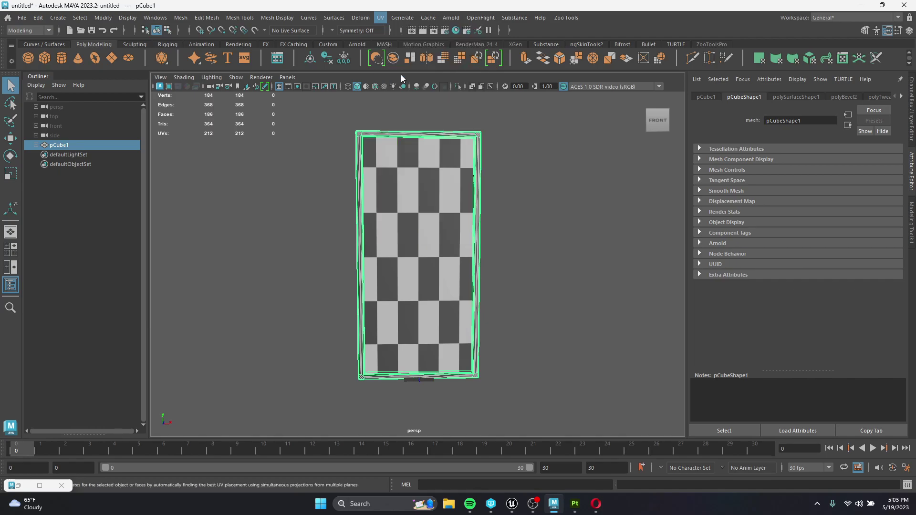
Step: Examine the checker pattern on the mirror's glass and frame and compare it with the tile in the UV Editor
click(332, 200)
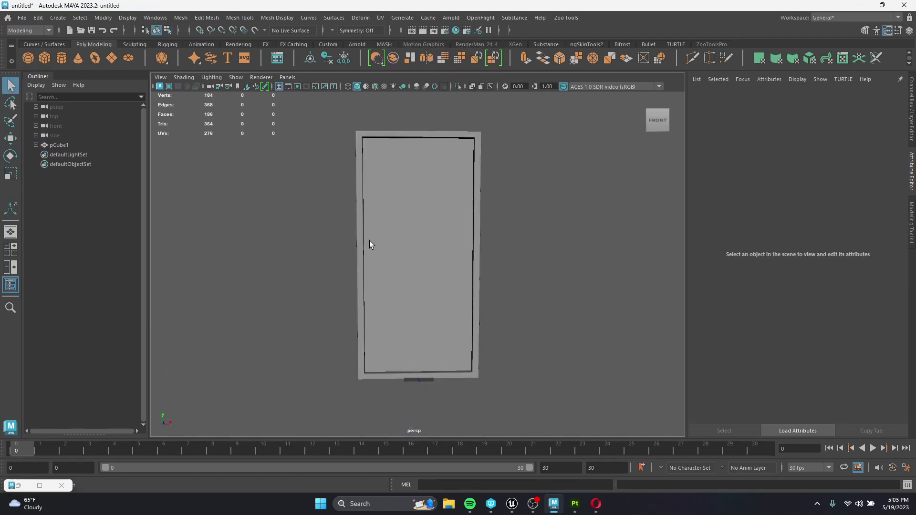
click(370, 246)
scroll(382, 264, up, 4)
scroll(379, 265, down, 1)
alt+drag(379, 265, 410, 249)
scroll(406, 260, up, 3)
scroll(407, 260, down, 1)
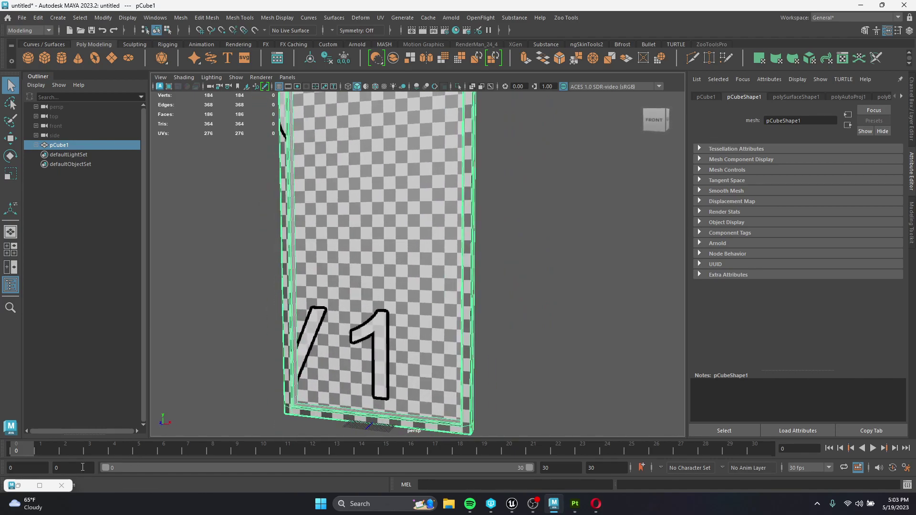
click(40, 486)
scroll(375, 334, down, 2)
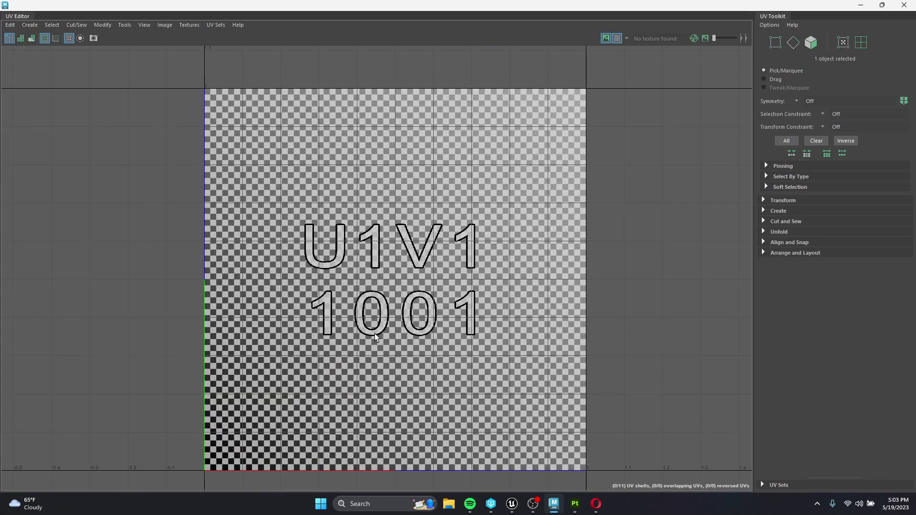
click(860, 4)
right_drag(479, 236, 461, 221)
click(521, 239)
click(443, 242)
alt+drag(442, 241, 451, 242)
alt+drag(435, 349, 400, 306)
mouse_move(401, 307)
alt+middle_down()
mouse_move(388, 304)
mouse_move(394, 297)
alt+middle_up()
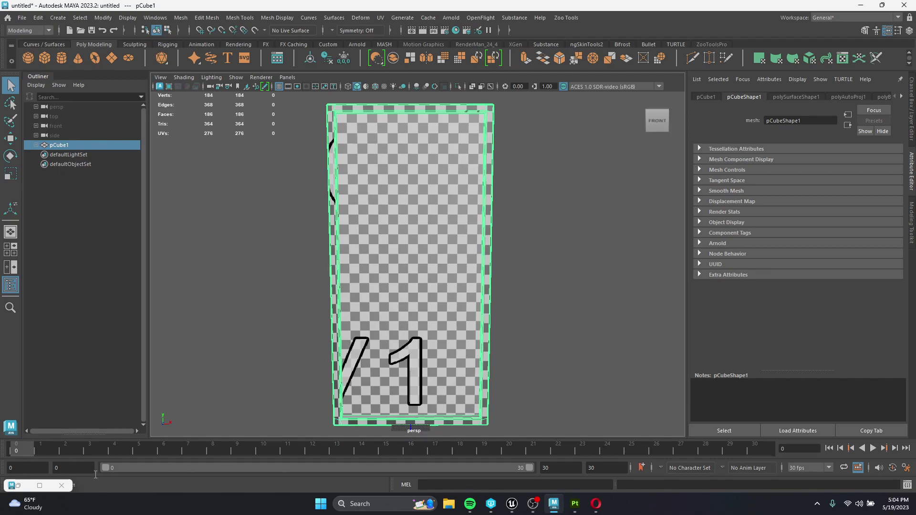
Step: Turn off the checker map, close the UV Editor and reselect the mirror as an object
click(40, 484)
scroll(348, 388, up, 3)
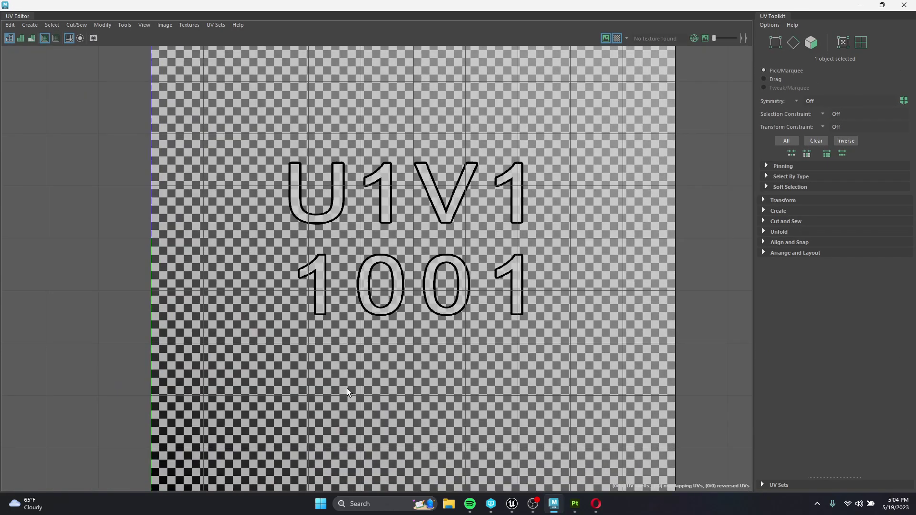
scroll(347, 389, down, 4)
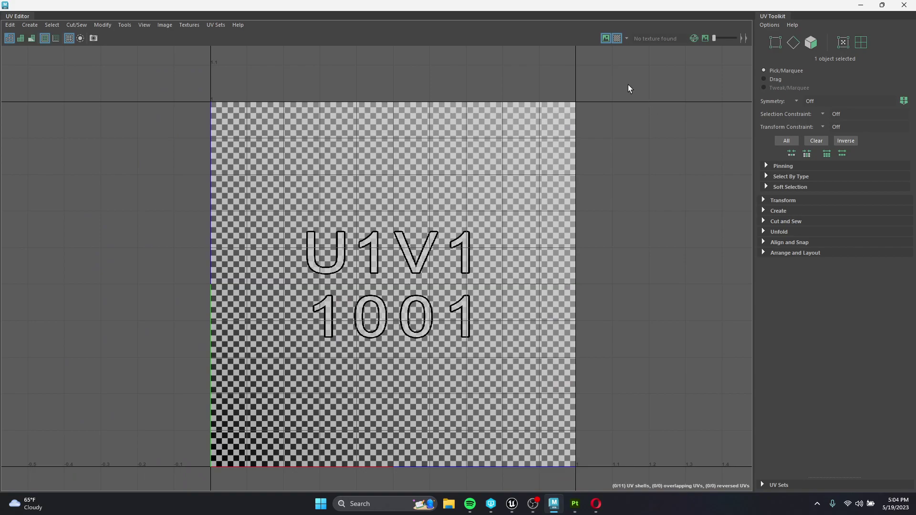
click(617, 38)
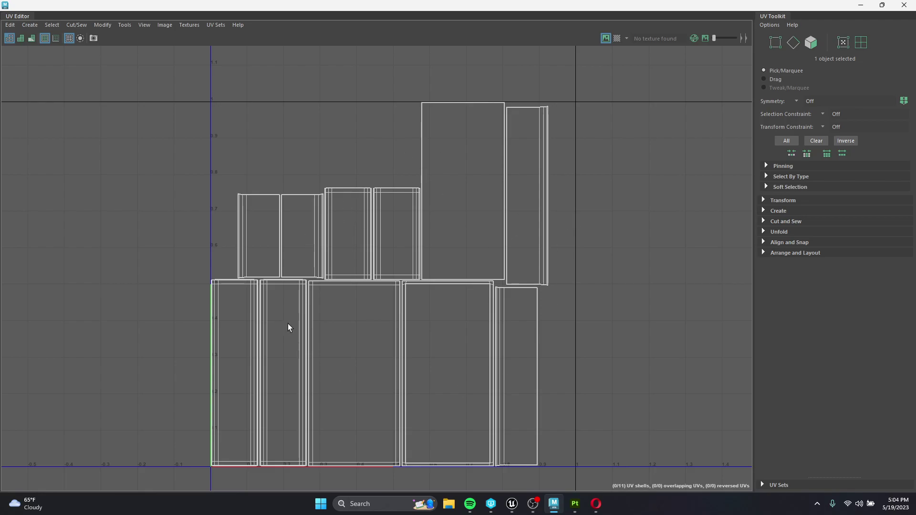
click(904, 5)
click(540, 250)
click(470, 234)
right_drag(466, 220, 497, 217)
click(496, 219)
click(490, 243)
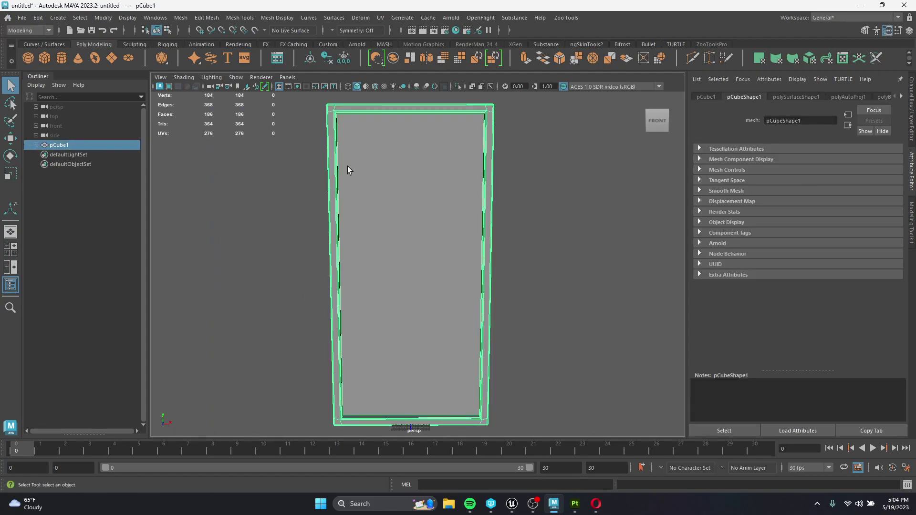
Step: Assign a new Lambert material to the mirror and name it Mirror_Mat
right_drag(396, 184, 385, 428)
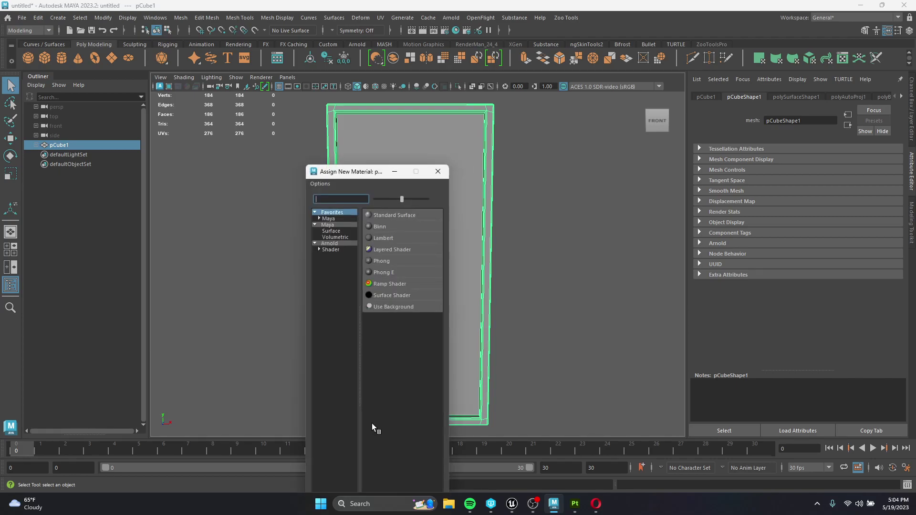
click(383, 239)
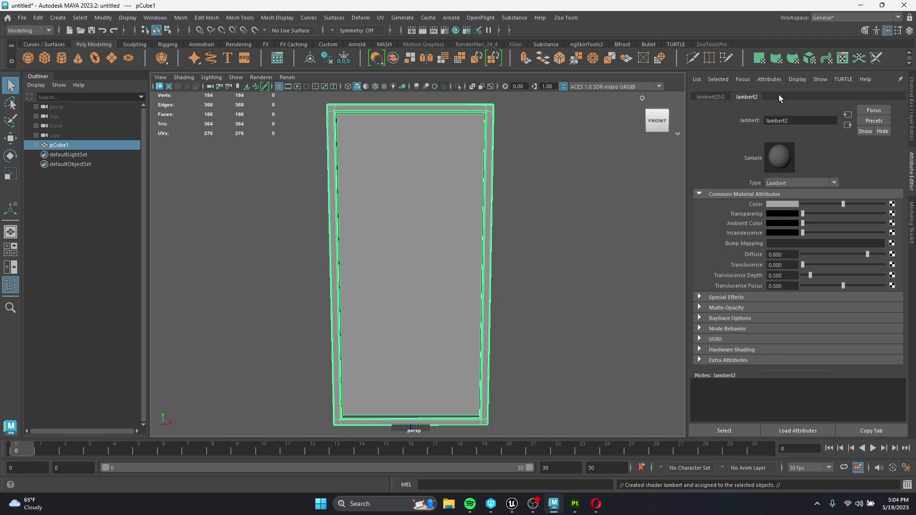
drag(795, 120, 730, 128)
key(ctrl+a)
text(Mirror_Mat)
key(Return)
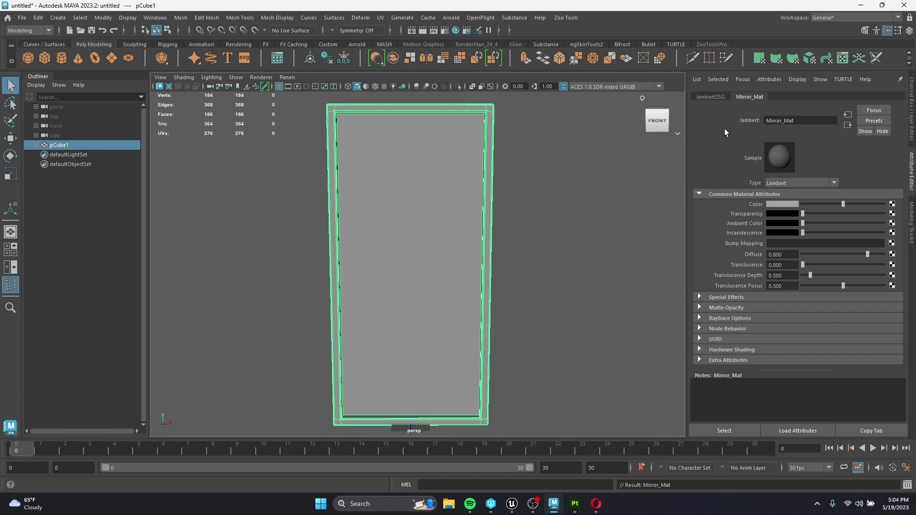
Step: Rename the mirror mesh in the scene as Mirror
click(548, 180)
click(54, 145)
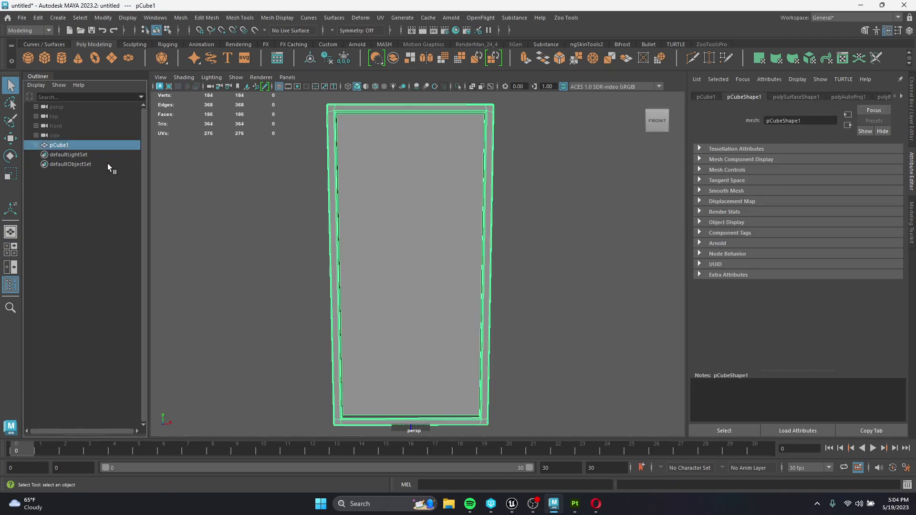
double_click(65, 148)
text(Mirror)
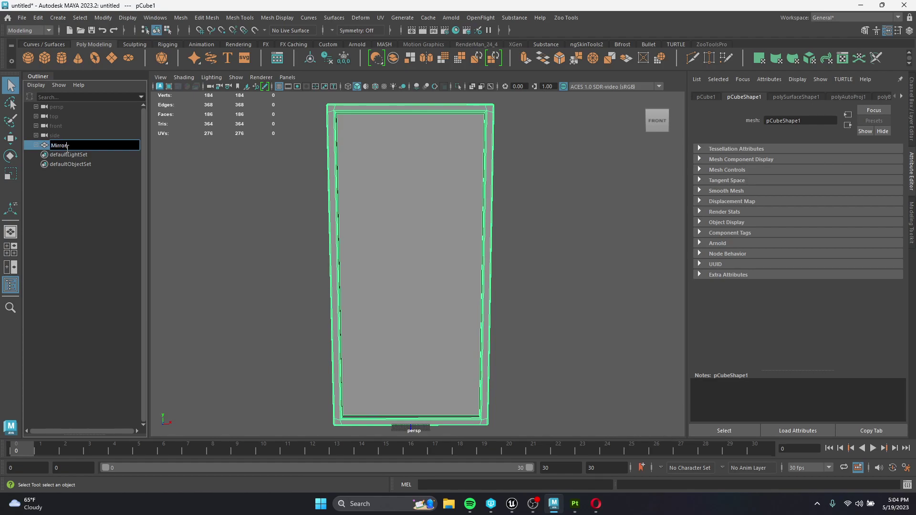
key(Return)
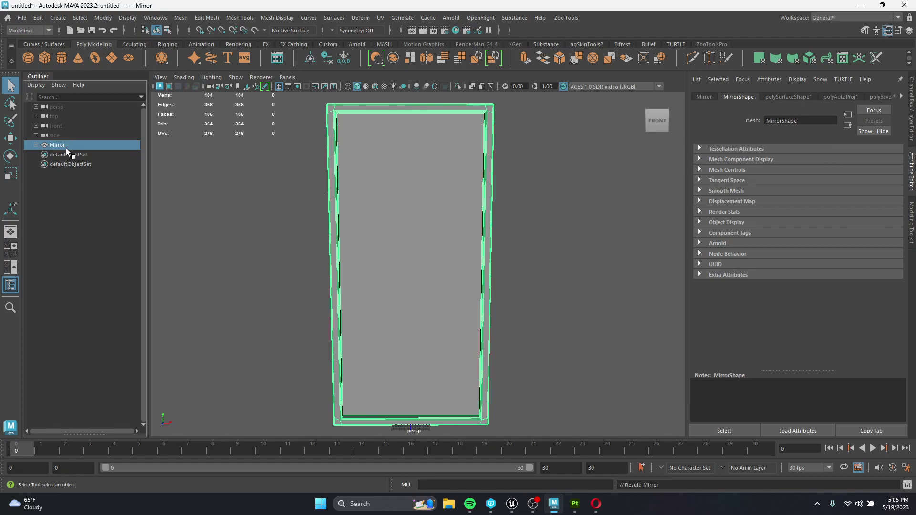
Step: Export only the selected mirror object to the Desktop as an FBX file named Mirror
click(313, 258)
click(382, 218)
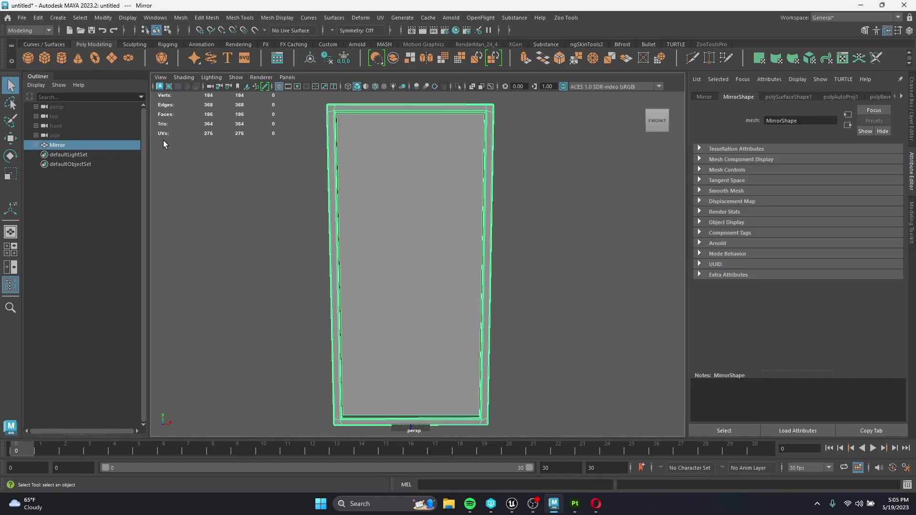
click(22, 18)
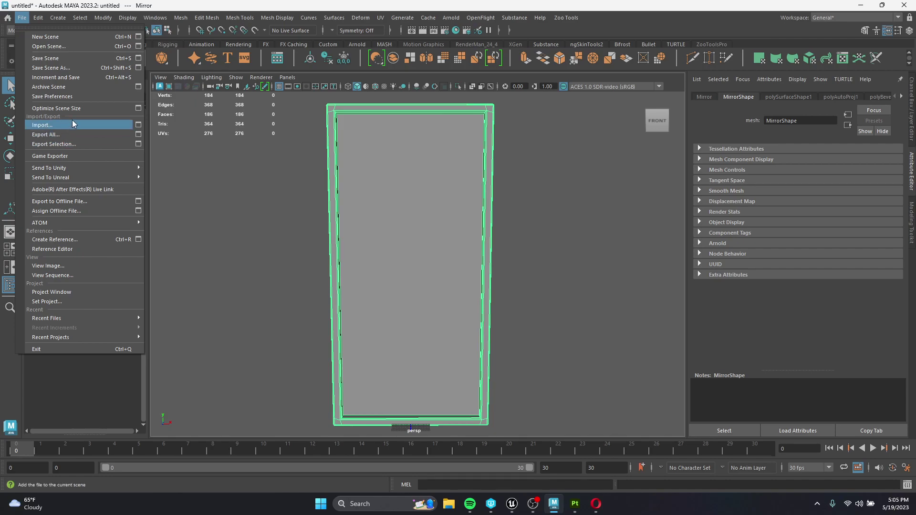
click(368, 197)
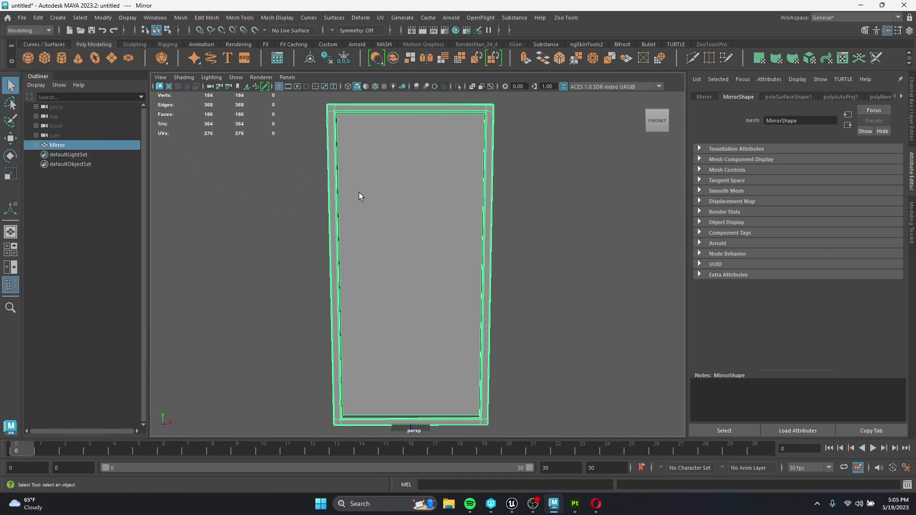
right_drag(292, 220, 293, 233)
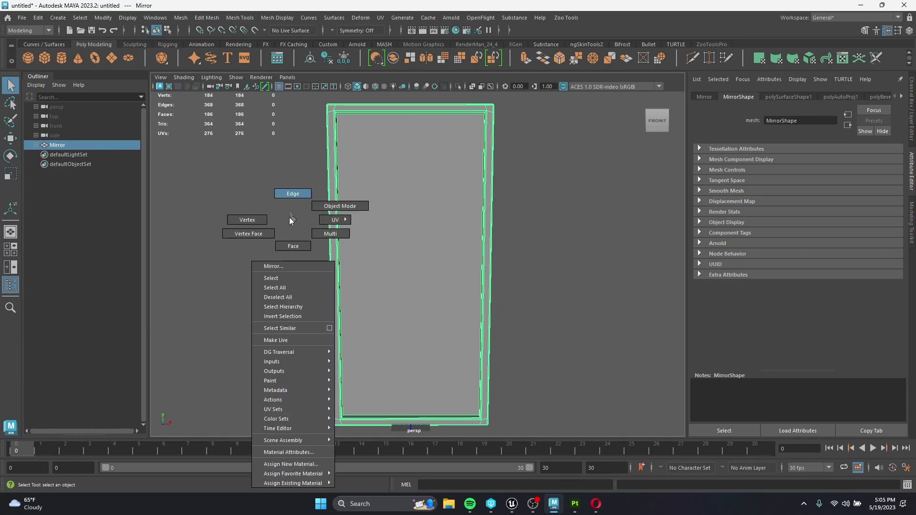
click(338, 205)
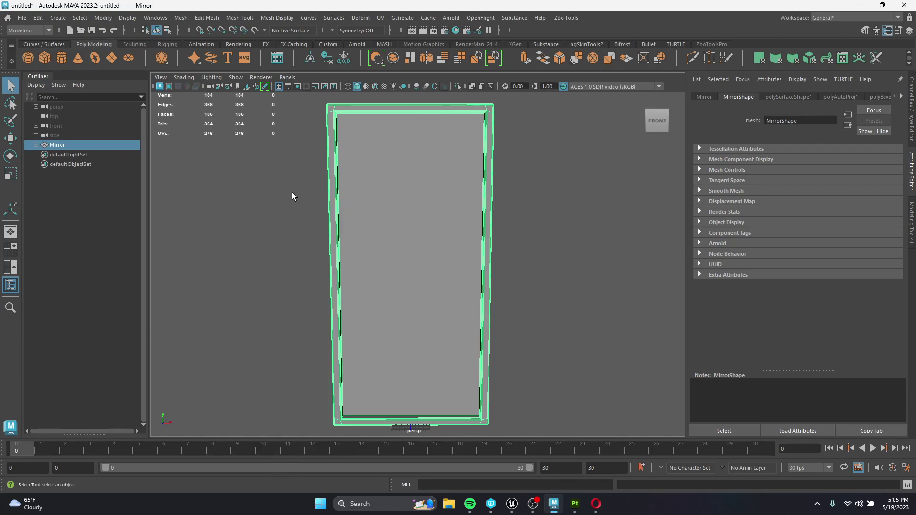
click(21, 18)
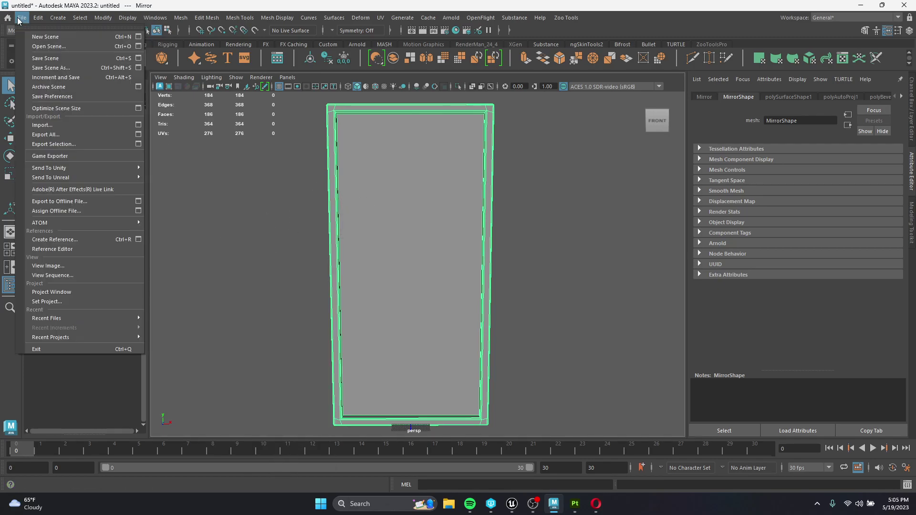
click(47, 146)
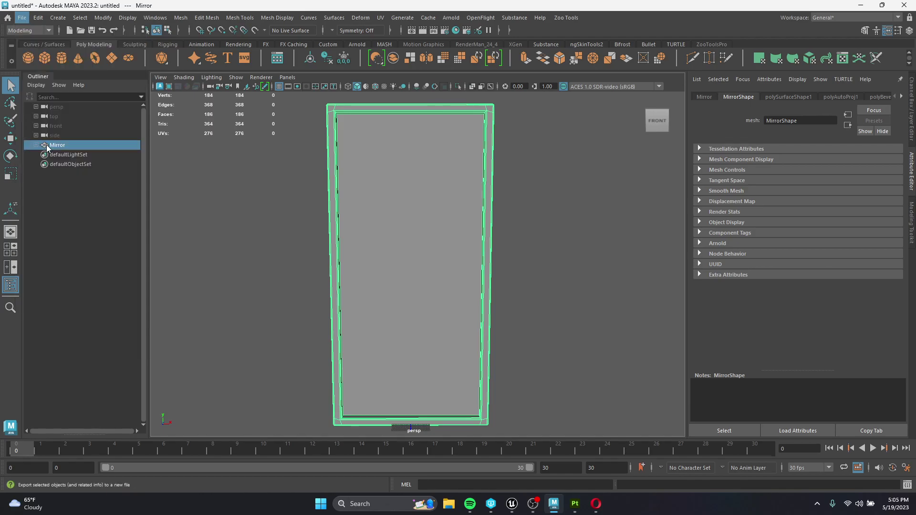
click(93, 170)
click(148, 345)
text(Mirror)
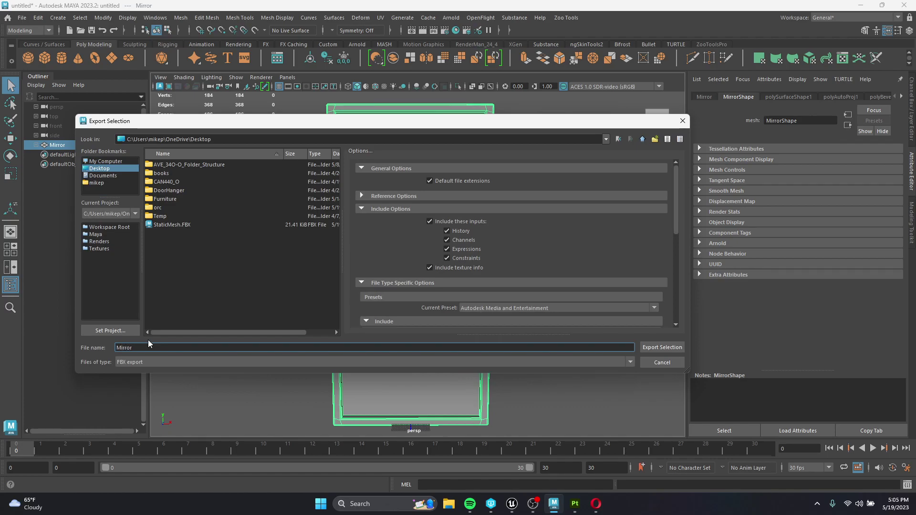
key(Return)
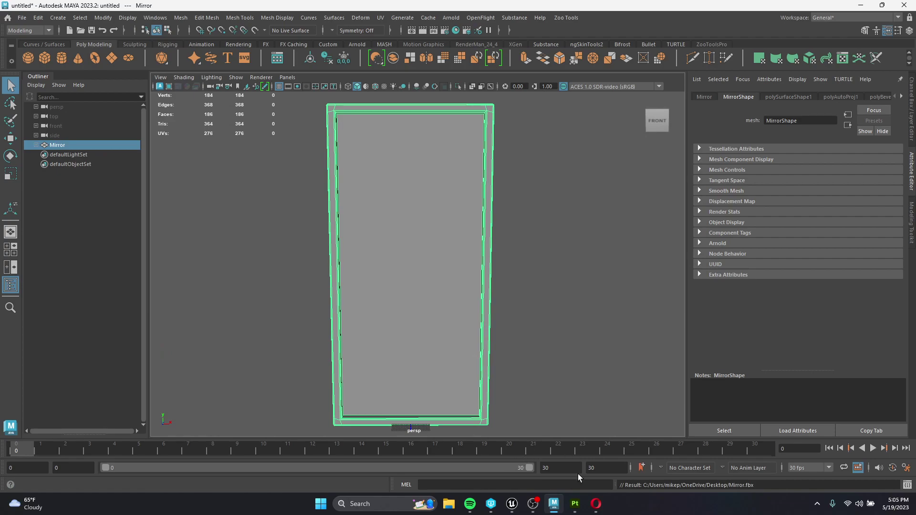
Step: Switch to Substance 3D Painter and create a project from the Mirror mesh with the Unreal Engine 4 (starter_assets) template, 2048 resolution and DirectX normals
click(574, 503)
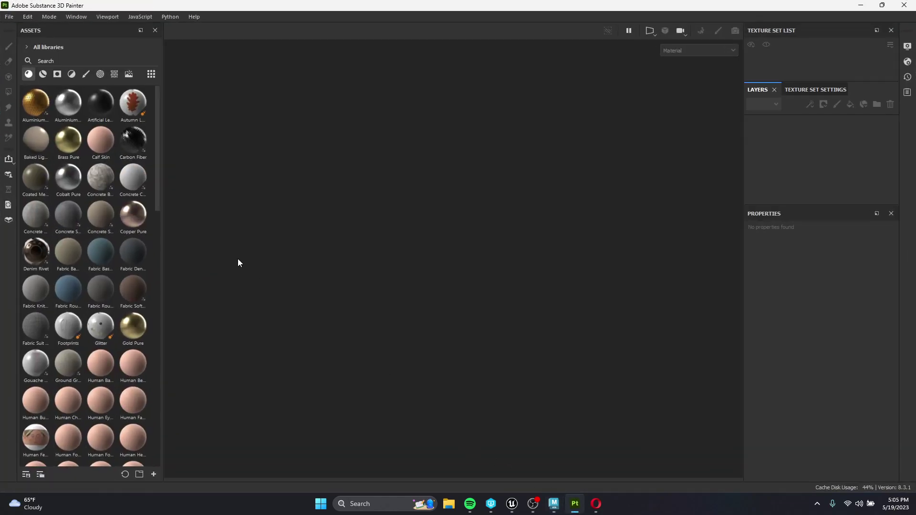
click(8, 18)
click(12, 26)
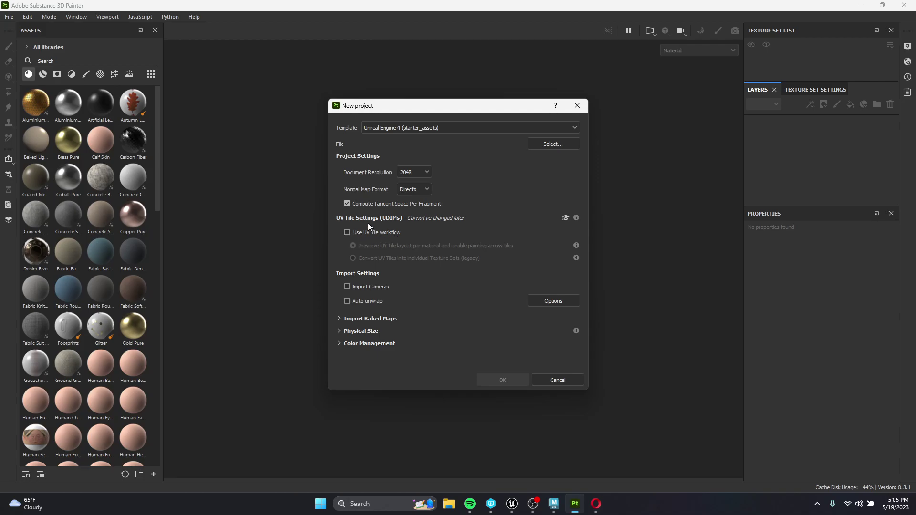
click(542, 142)
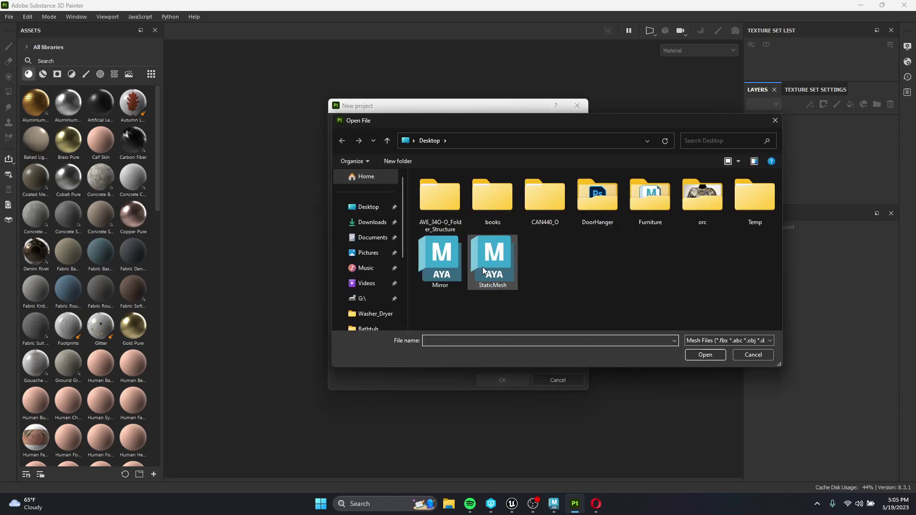
double_click(448, 263)
click(504, 379)
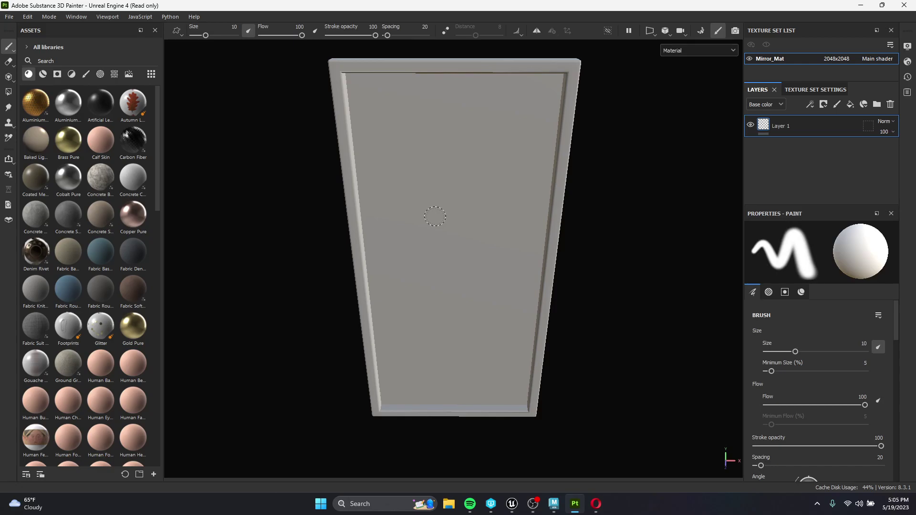
Step: Delete the default paint layer, Layer 1, from the Mirror_Mat texture set
scroll(435, 216, up, 2)
mouse_move(435, 217)
alt+mouse_down()
mouse_move(464, 226)
mouse_move(583, 205)
mouse_move(553, 214)
mouse_move(484, 205)
mouse_move(477, 207)
mouse_move(492, 217)
mouse_move(438, 225)
alt+mouse_up()
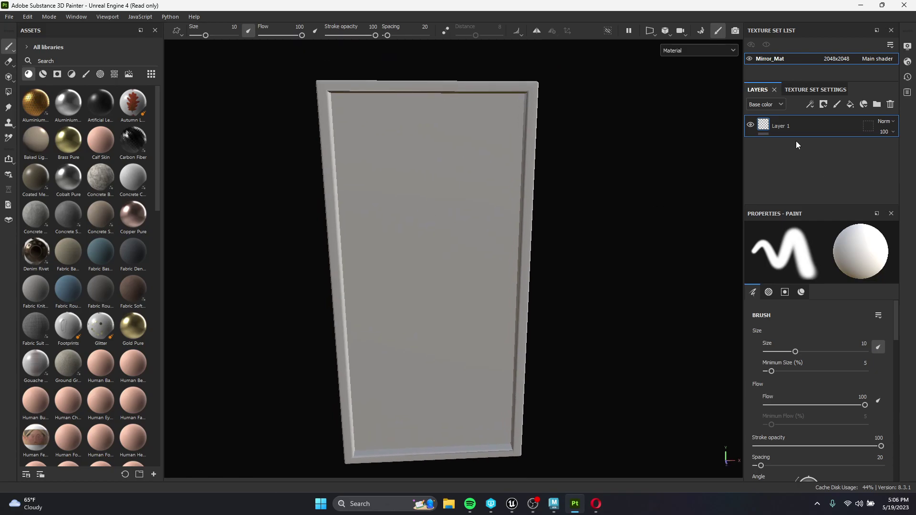
click(890, 104)
Step: Bake the mesh maps for the Mirror_Mat texture set at an output size of 2048
click(808, 90)
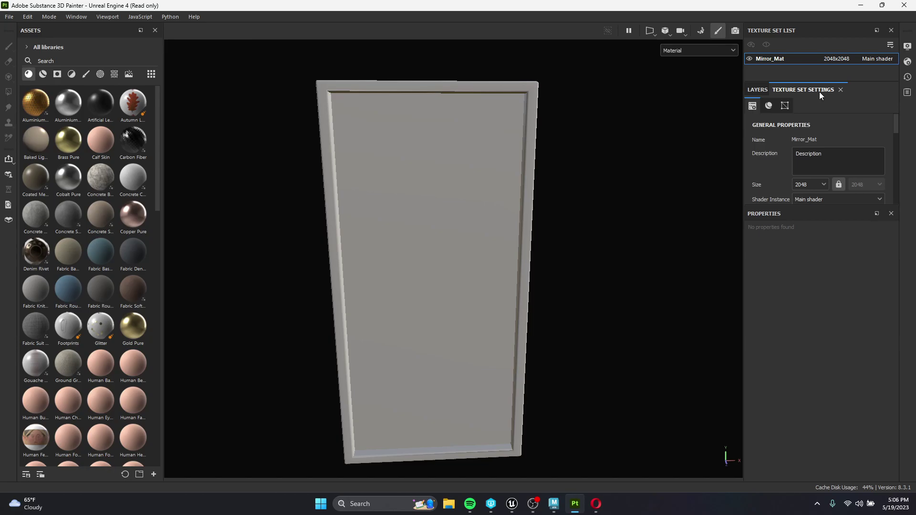
scroll(830, 155, down, 6)
scroll(866, 153, up, 2)
scroll(857, 170, down, 3)
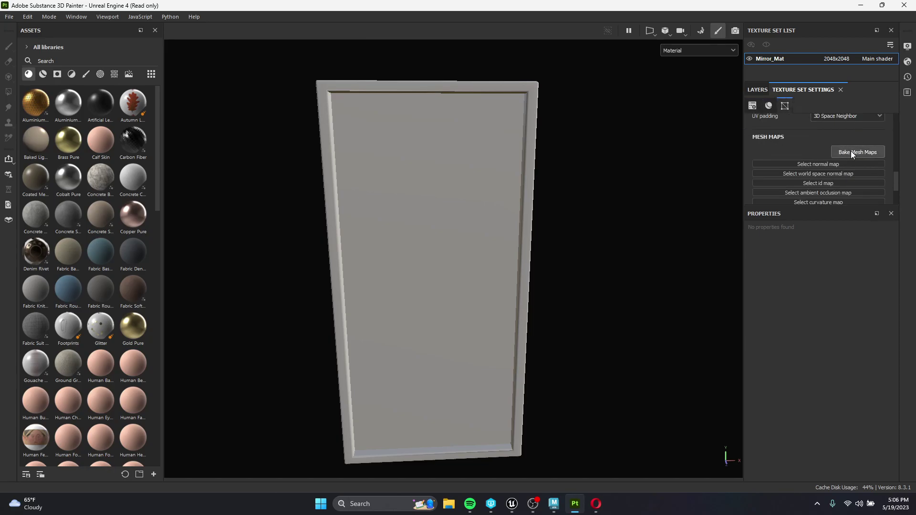
click(850, 152)
click(167, 61)
click(183, 128)
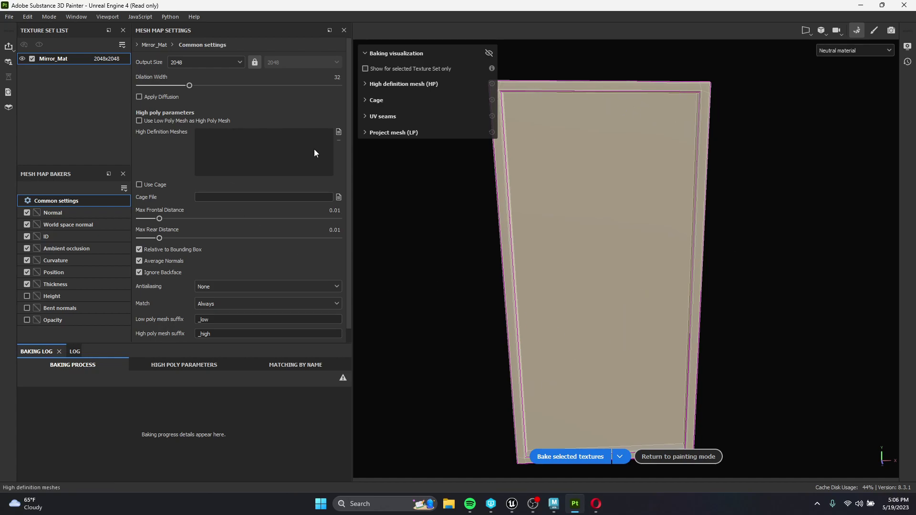
click(562, 459)
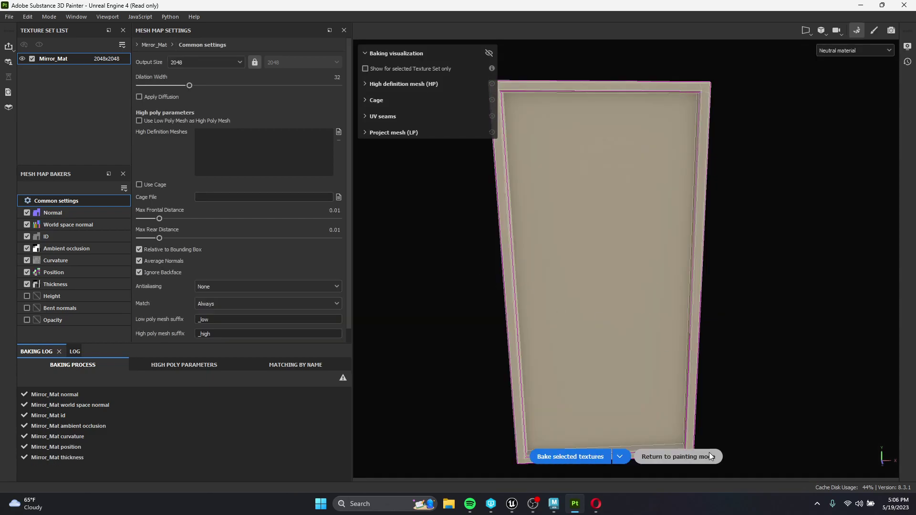
Step: Return from baking to painting mode and show the layer stack of the Mirror_Mat texture set
click(708, 457)
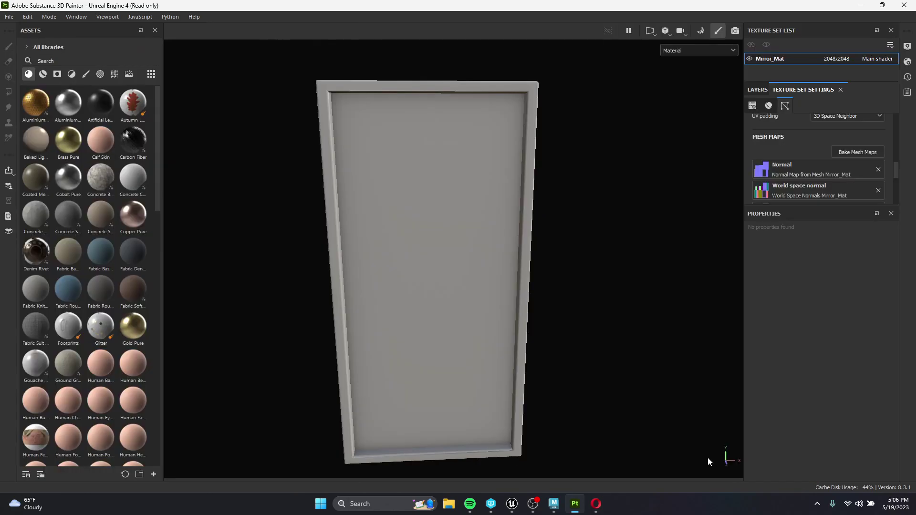
click(755, 90)
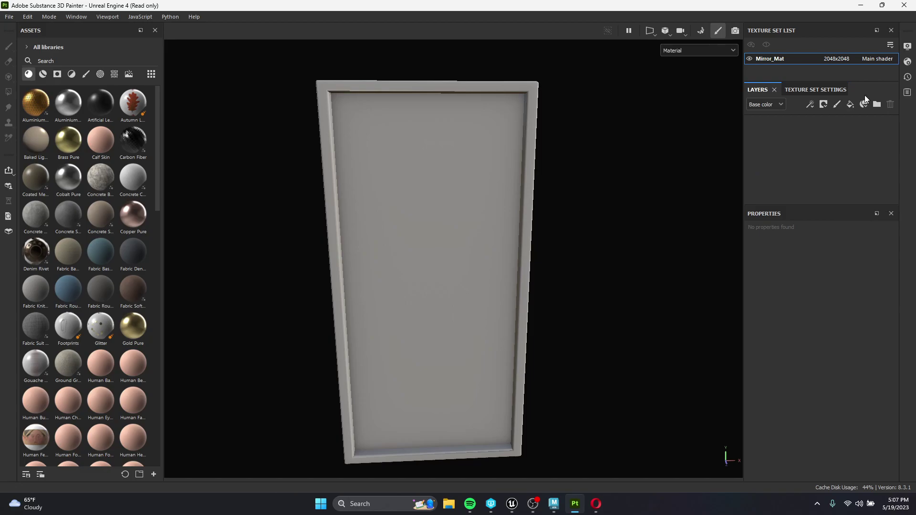
click(836, 104)
mouse_move(432, 136)
mouse_down()
mouse_move(420, 305)
mouse_move(409, 236)
mouse_move(544, 366)
mouse_up()
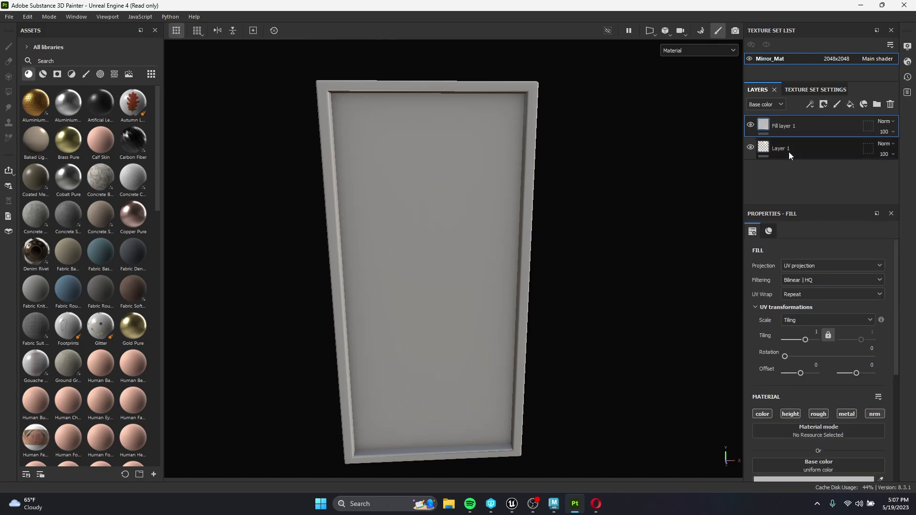
click(844, 478)
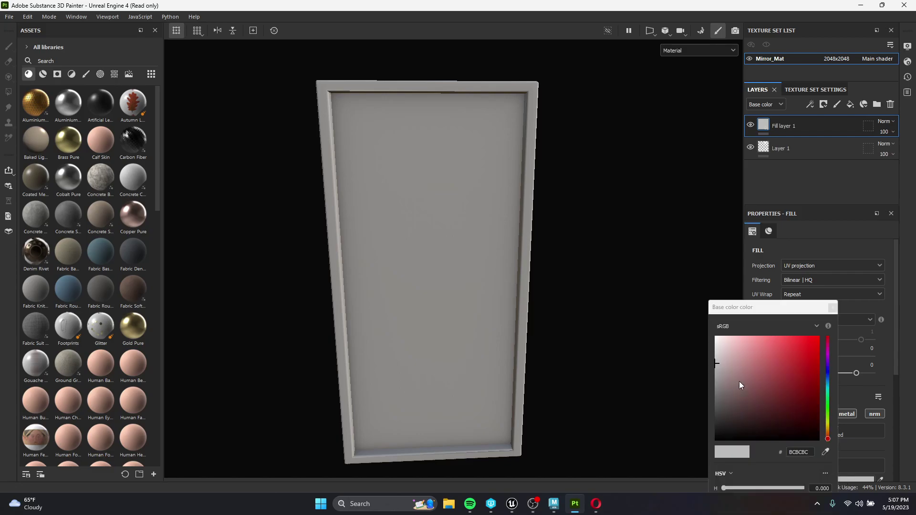
click(812, 357)
click(832, 308)
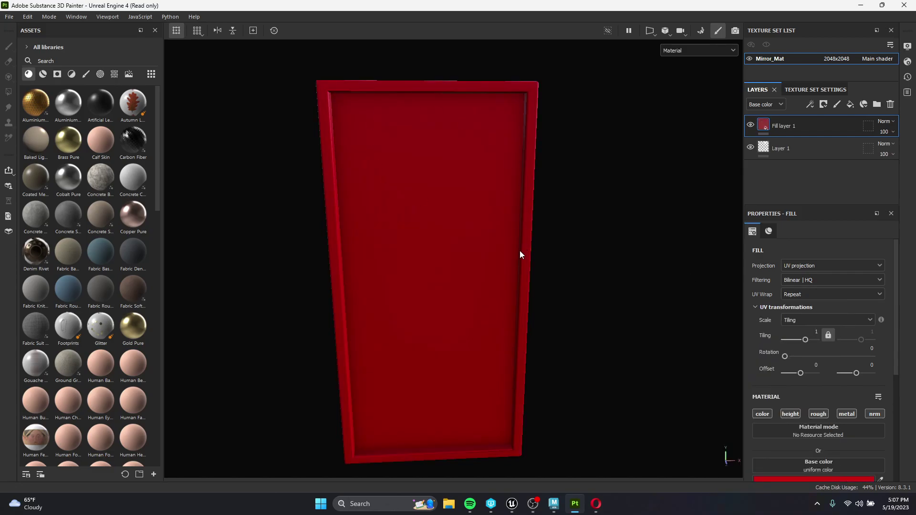
alt+drag(409, 227, 466, 210)
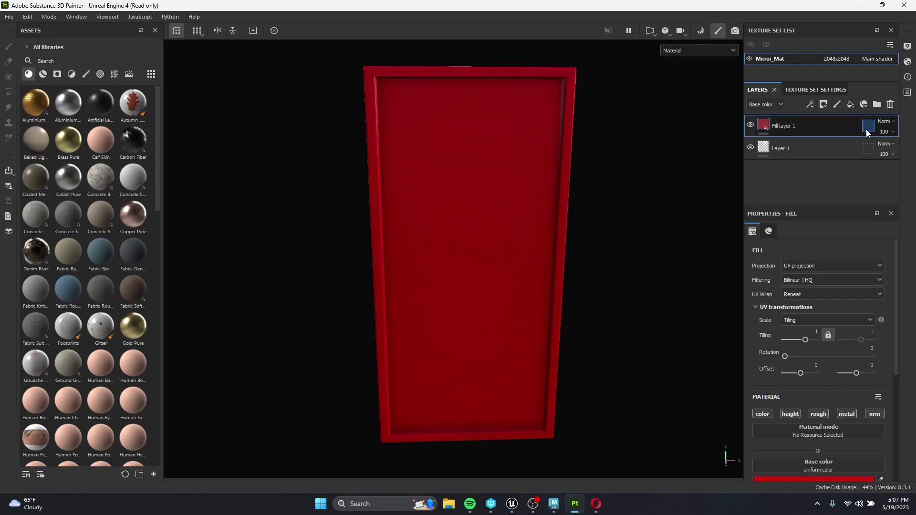
click(889, 104)
click(890, 104)
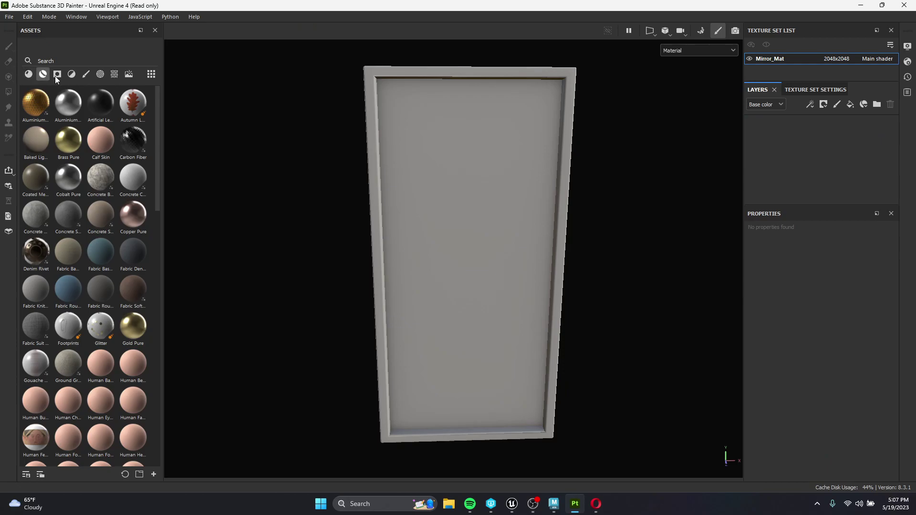
Step: Find the Chrome Blue Tint smart material in the asset library and add it to the empty layer stack
click(37, 76)
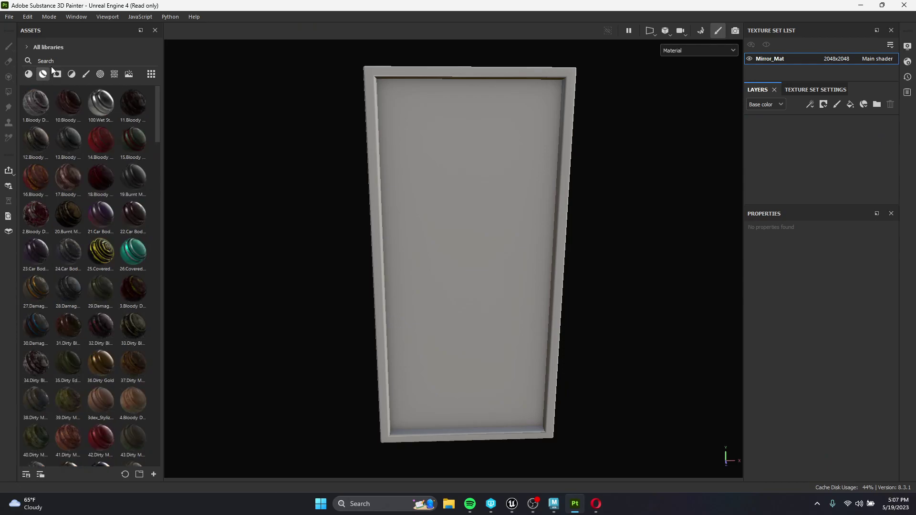
scroll(102, 258, down, 3)
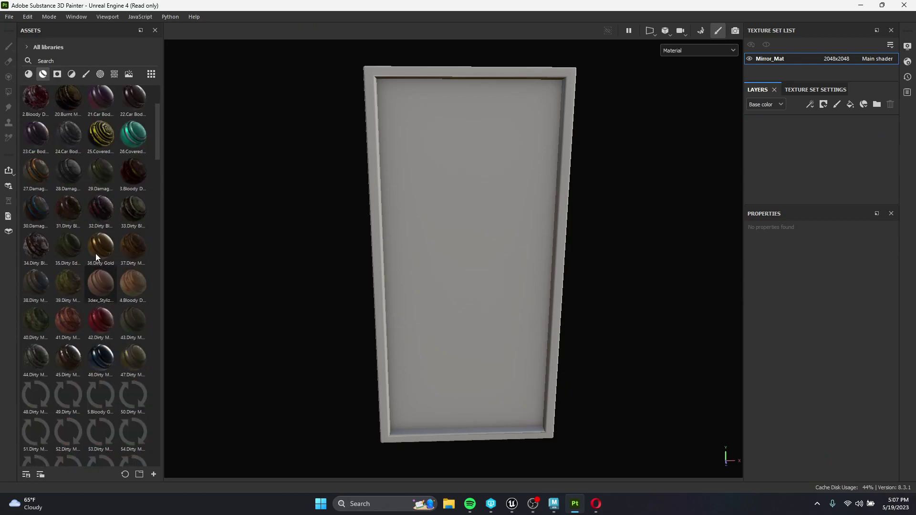
scroll(114, 247, down, 10)
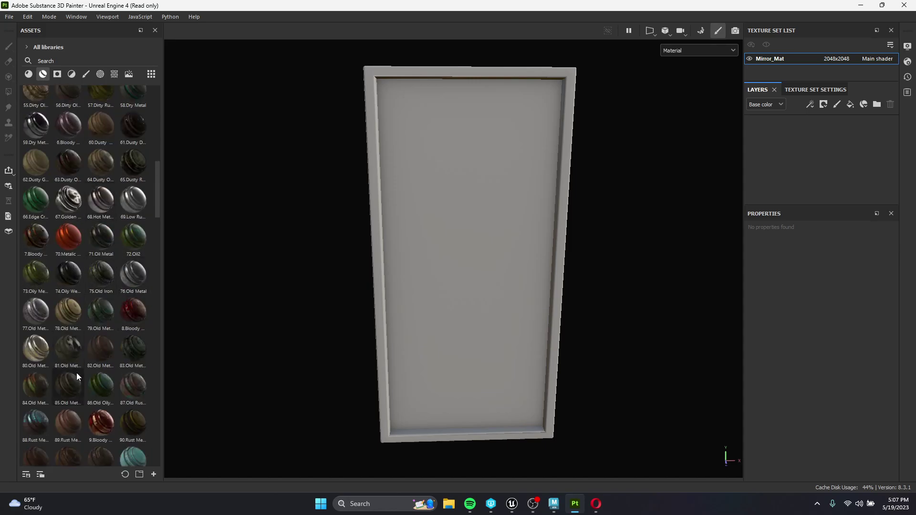
scroll(101, 316, down, 3)
scroll(102, 315, down, 3)
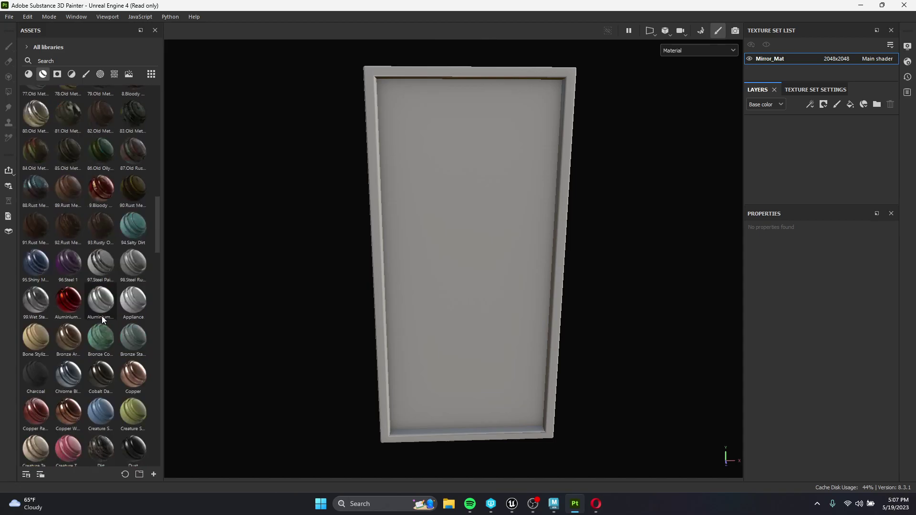
scroll(101, 315, down, 3)
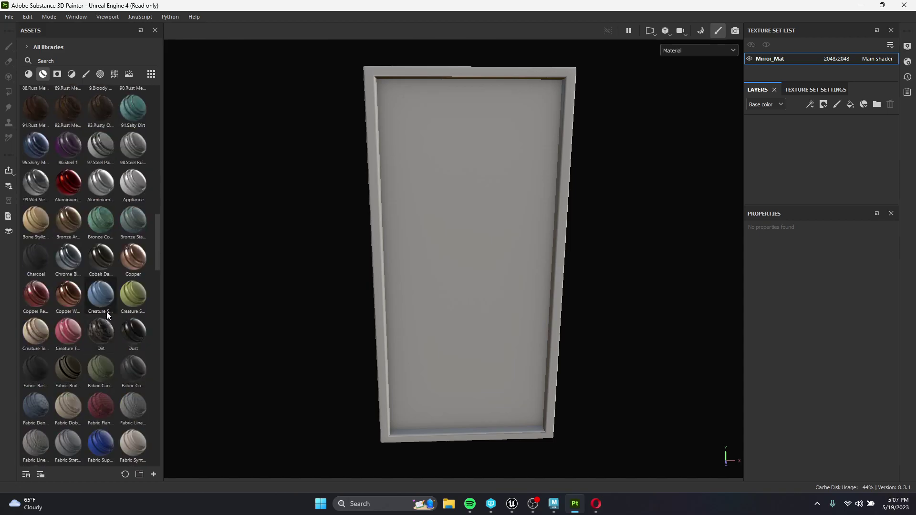
mouse_move(82, 270)
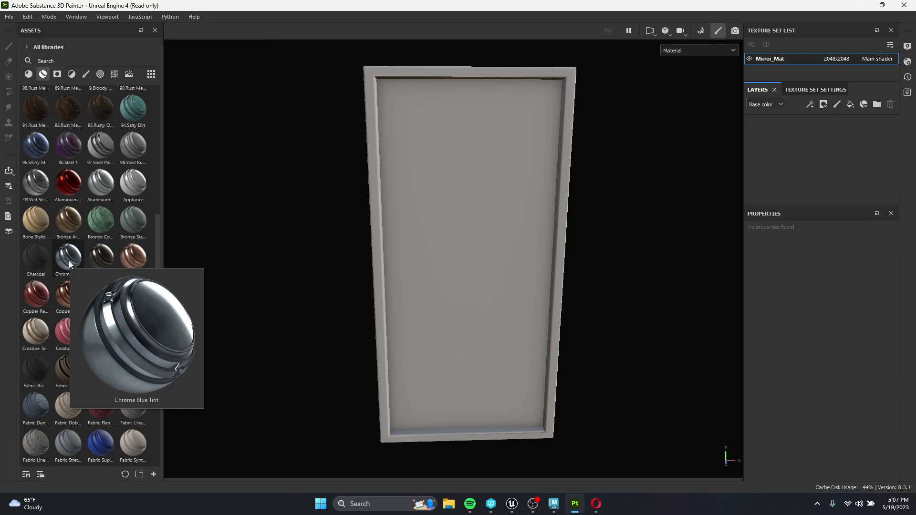
drag(69, 263, 817, 174)
Step: Add a black mask to the Chrome Blue Tint folder and reveal it only on the mirror's glass panel with UV chunk fill
alt+drag(573, 228, 503, 208)
right_click(776, 127)
click(794, 150)
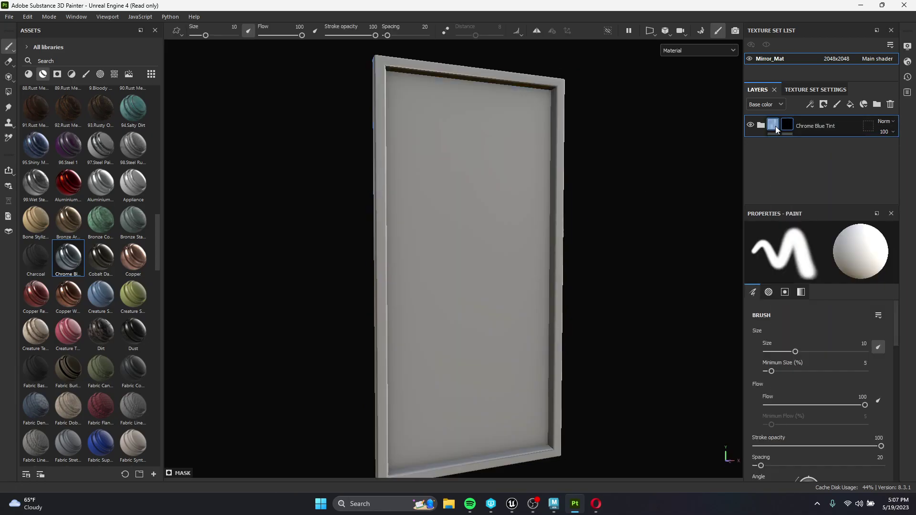
alt+drag(290, 156, 231, 152)
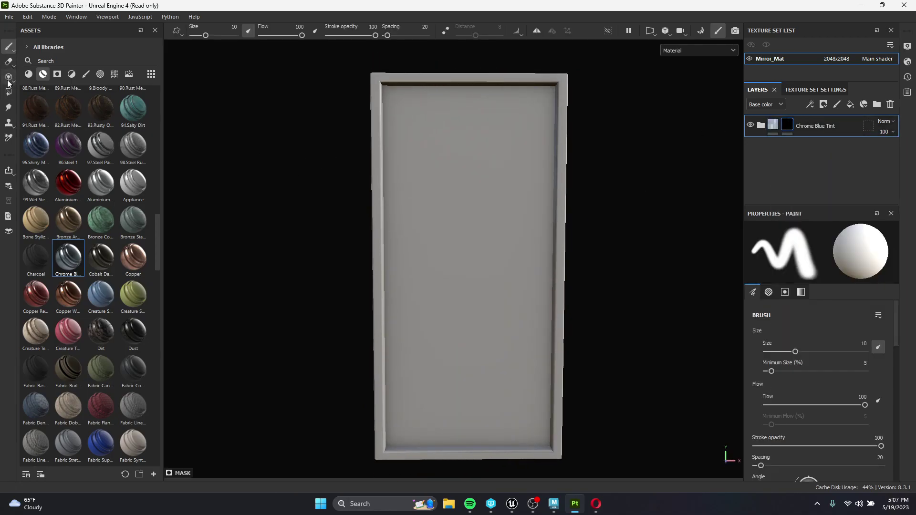
click(8, 91)
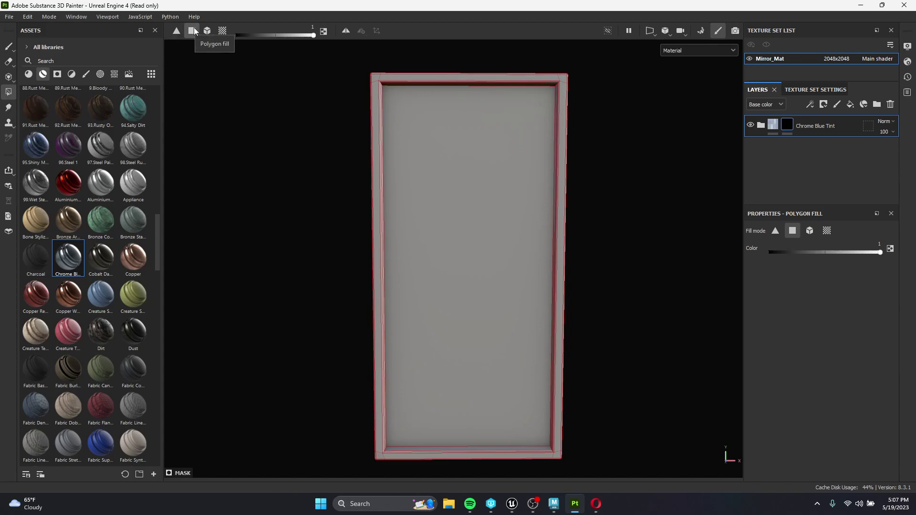
click(228, 31)
click(465, 215)
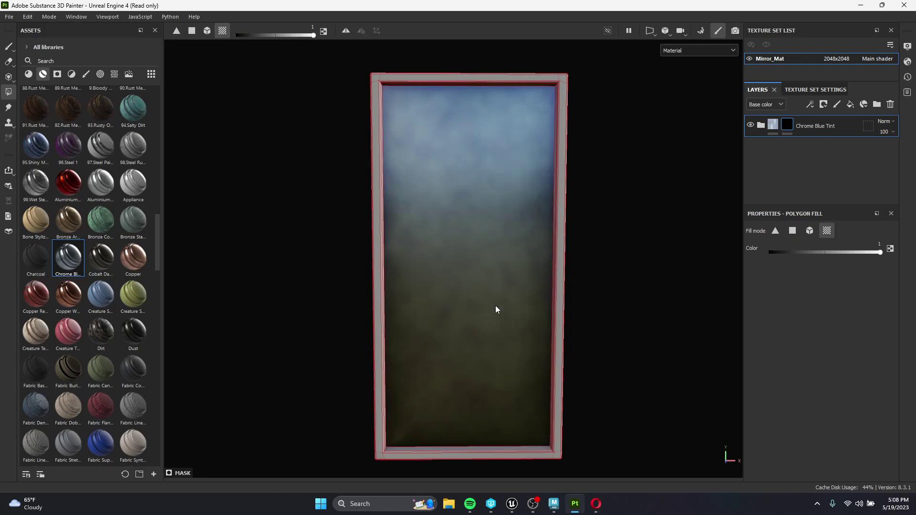
Step: Examine the chrome reflection on the glass panel up close and from an angle
scroll(475, 268, up, 2)
mouse_move(482, 262)
alt+mouse_down()
mouse_move(382, 250)
mouse_move(469, 256)
alt+mouse_up()
scroll(466, 256, up, 2)
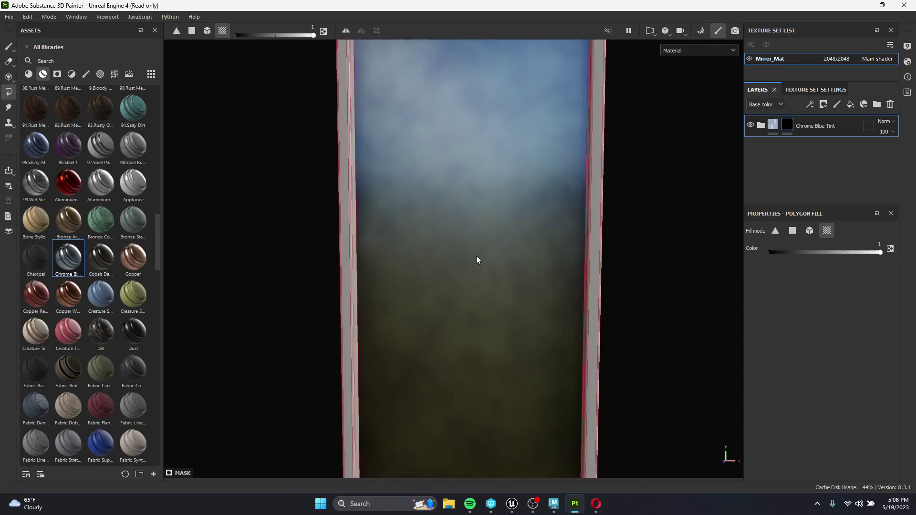
scroll(476, 256, down, 3)
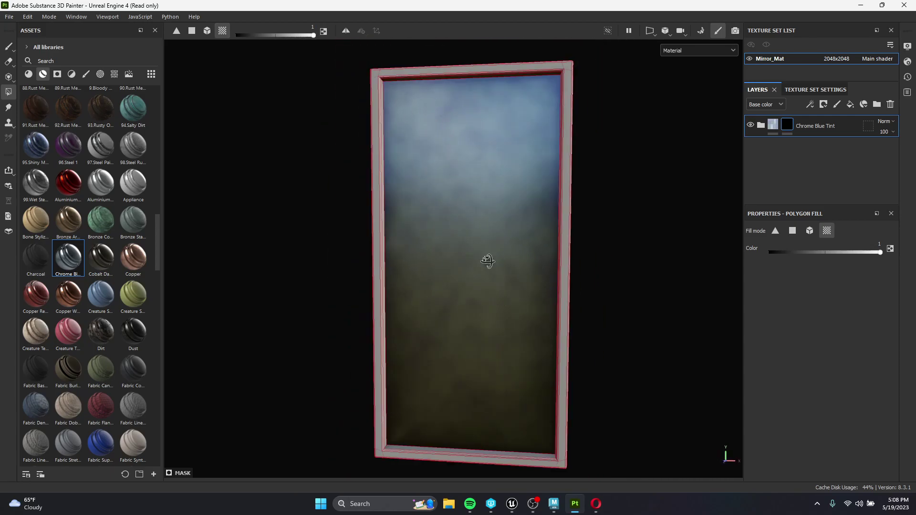
scroll(488, 265, up, 3)
click(761, 125)
click(762, 126)
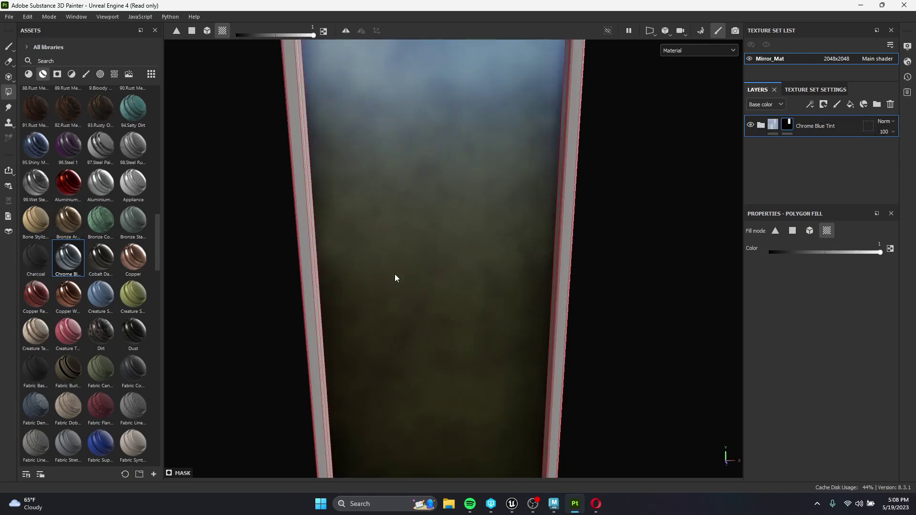
Step: Search the smart materials for wood and add mdvl_wood_fine beneath the Chrome Blue Tint folder
click(54, 60)
text(wood)
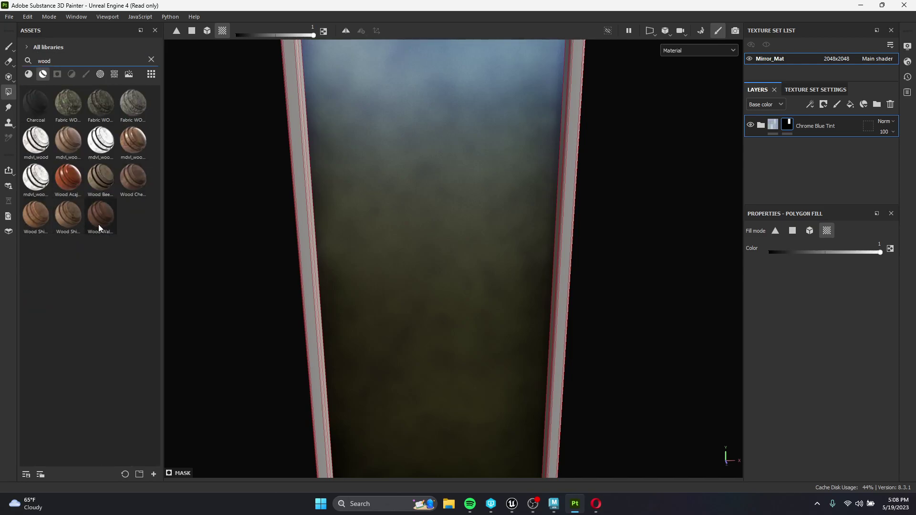
mouse_move(69, 143)
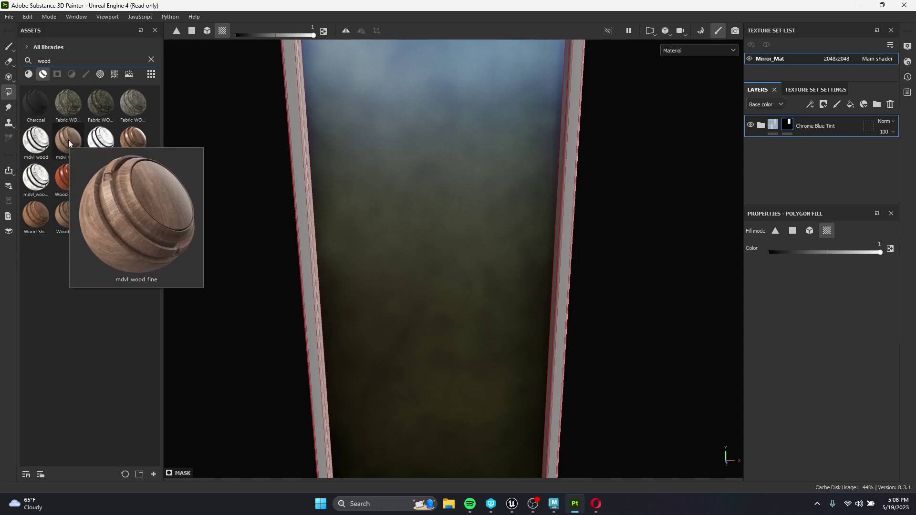
drag(68, 139, 816, 160)
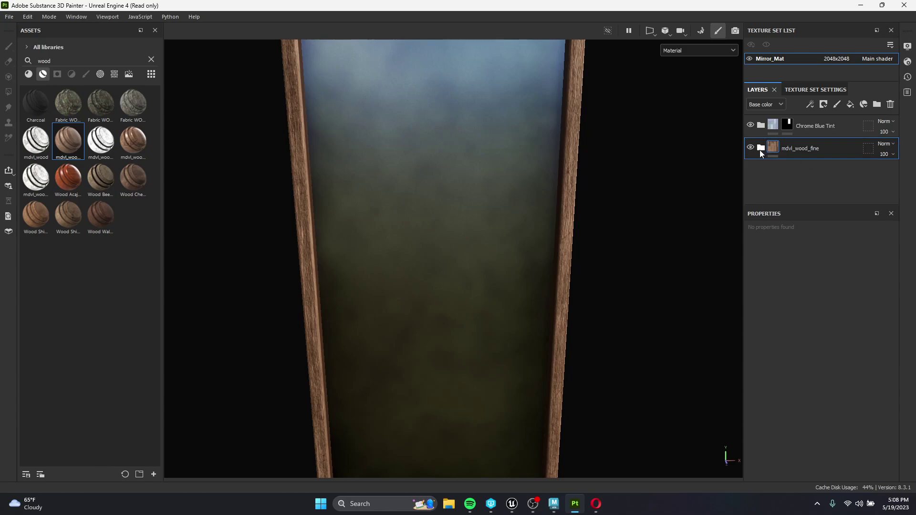
Step: Inspect the wood texture on the mirror's frame from several angles
scroll(391, 186, down, 2)
alt+drag(391, 186, 424, 174)
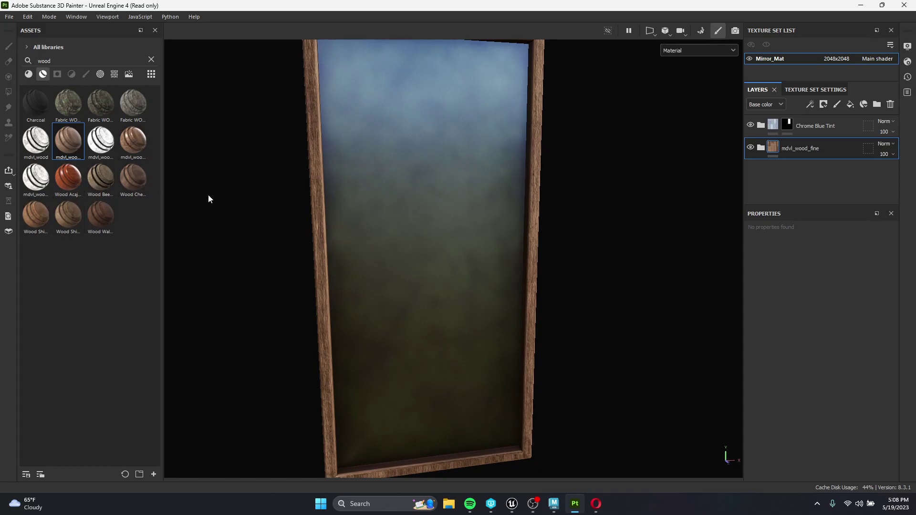
alt+drag(572, 208, 436, 246)
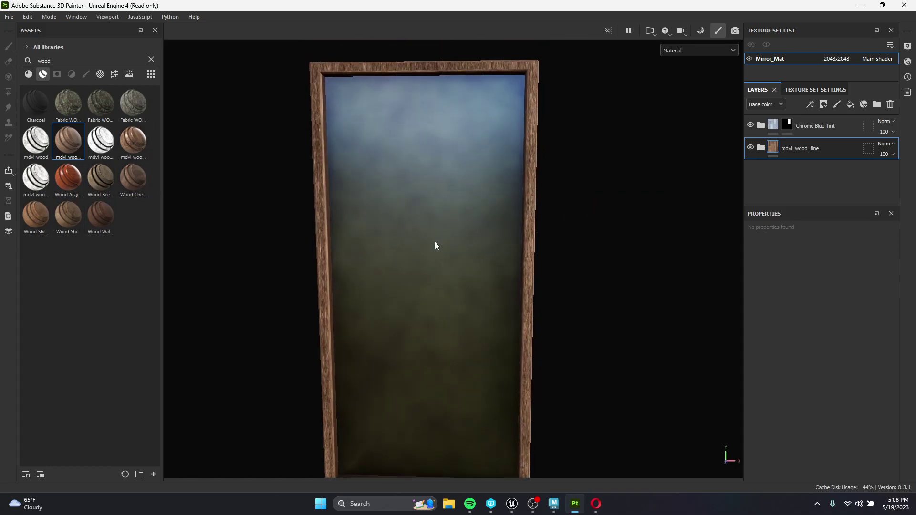
scroll(394, 226, up, 2)
alt+middle_drag(405, 224, 406, 269)
alt+drag(371, 213, 384, 206)
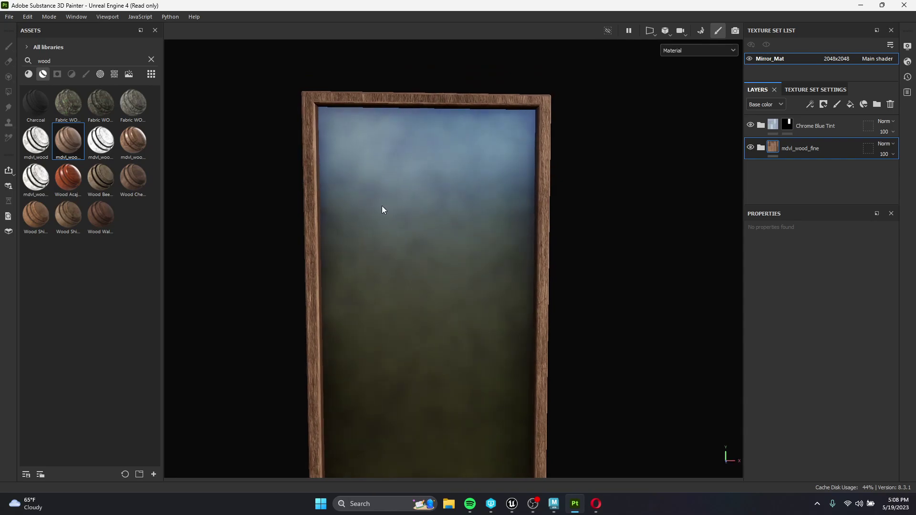
scroll(368, 199, up, 2)
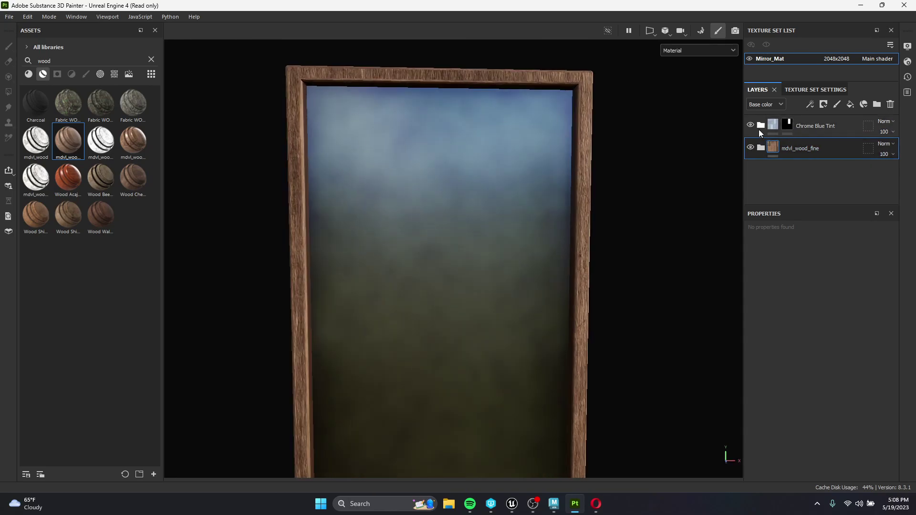
Step: Rename the mdvl_wood_fine folder to Wood and the Chrome Blue Tint folder to Mirror Ref
double_click(788, 146)
text(Wood)
key(Return)
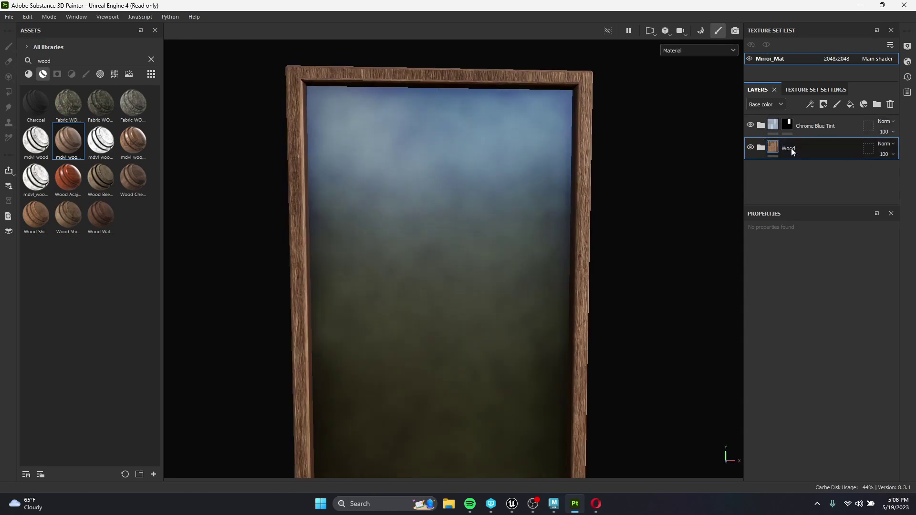
click(818, 128)
key(Tab)
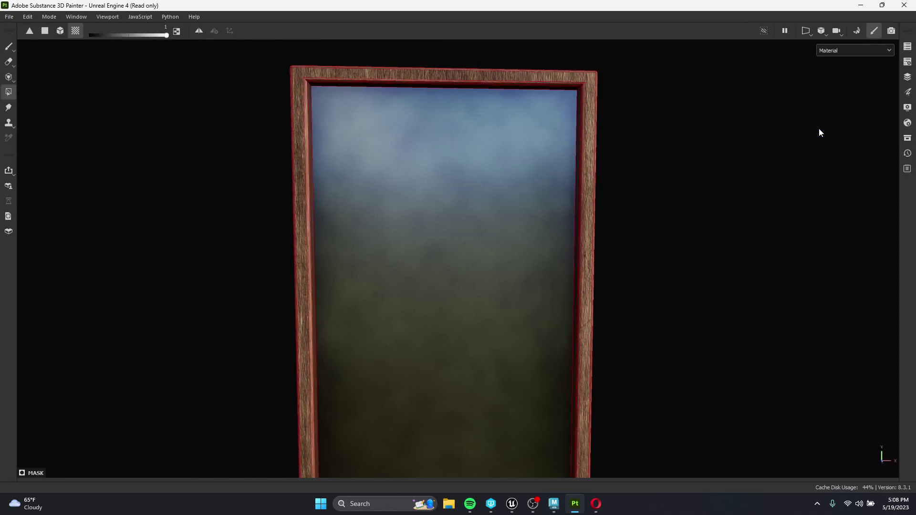
key(Tab)
double_click(819, 128)
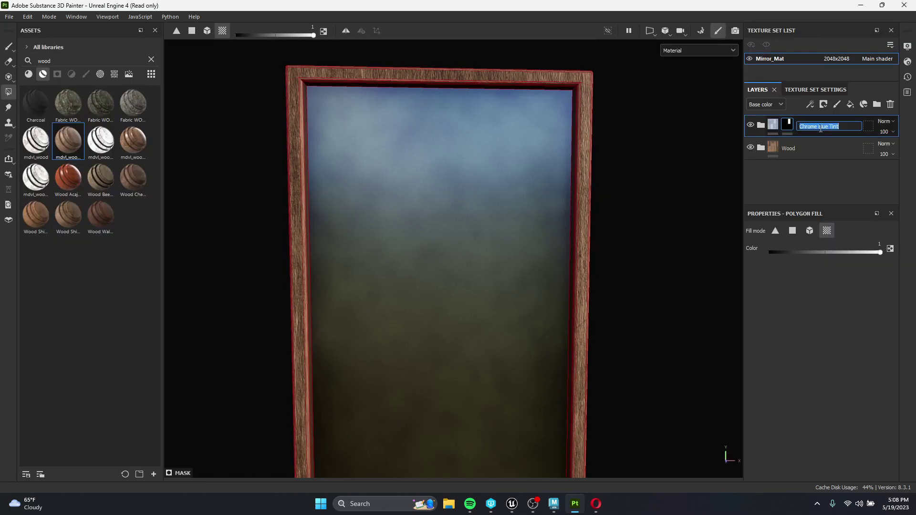
text(Mirror Ref)
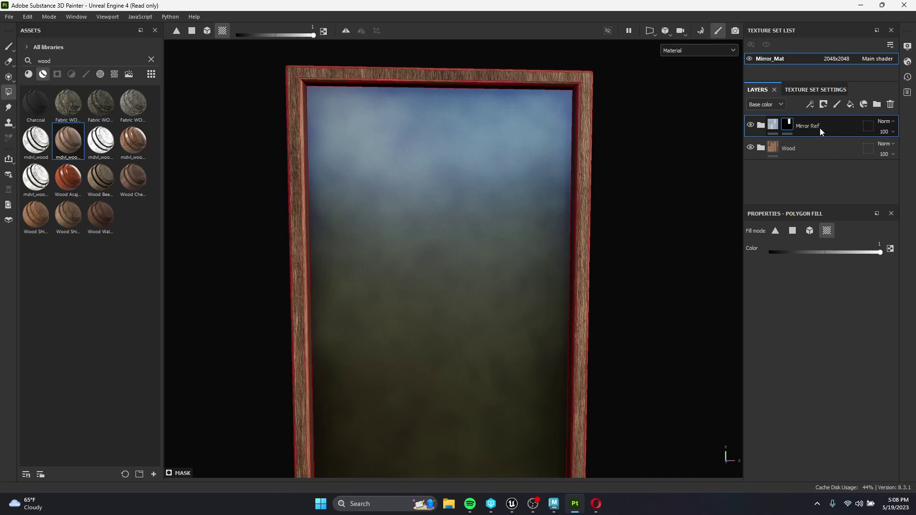
key(Return)
Step: Expand the Mirror Ref folder and hide its Purple Surface and Green Surface layers
click(763, 128)
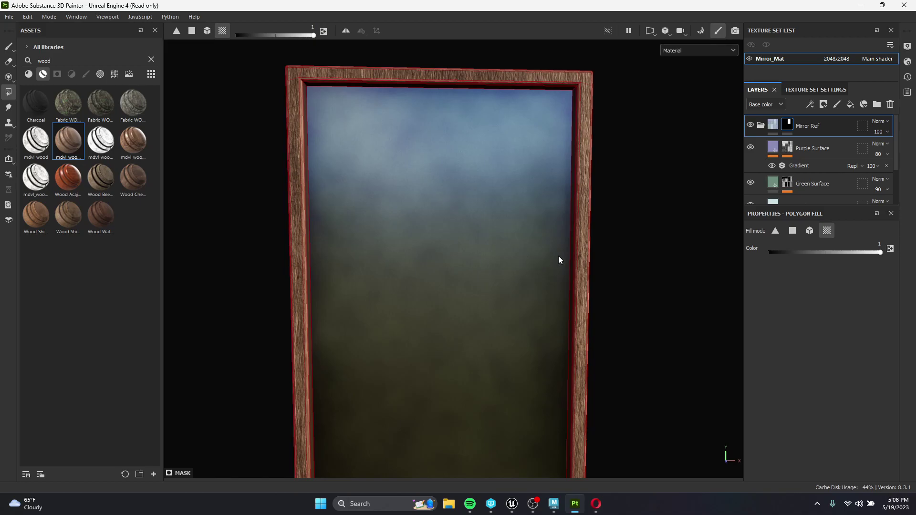
click(754, 145)
alt+drag(590, 206, 583, 186)
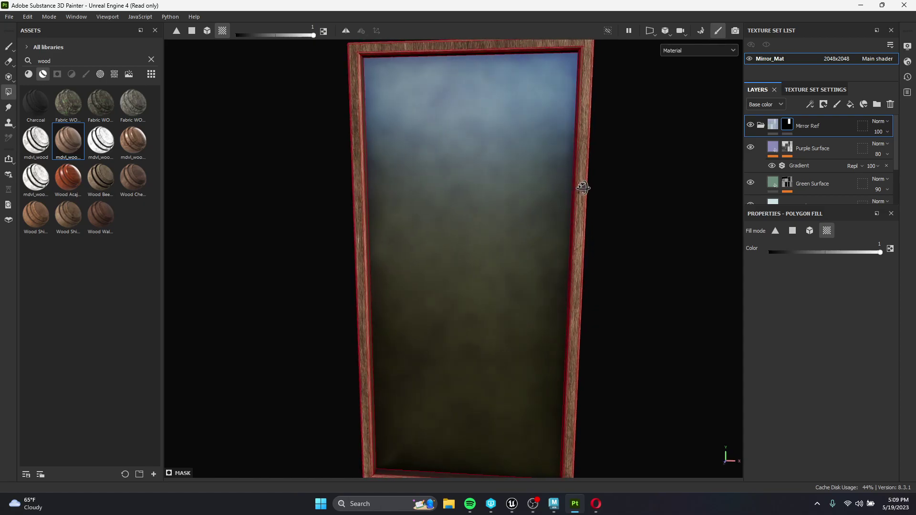
click(748, 148)
click(750, 183)
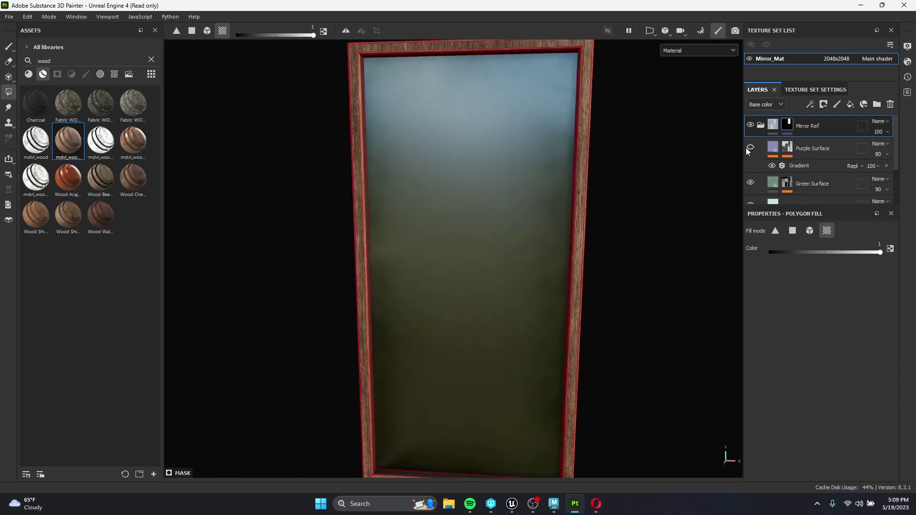
scroll(748, 158, down, 1)
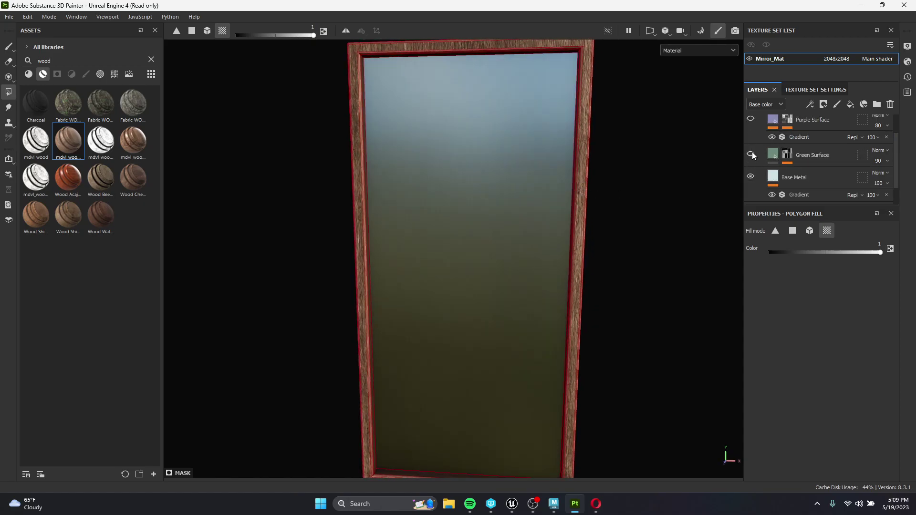
Step: Set the Base Metal layer's metallic to 1 and its roughness to 0
scroll(753, 158, down, 1)
scroll(780, 164, up, 2)
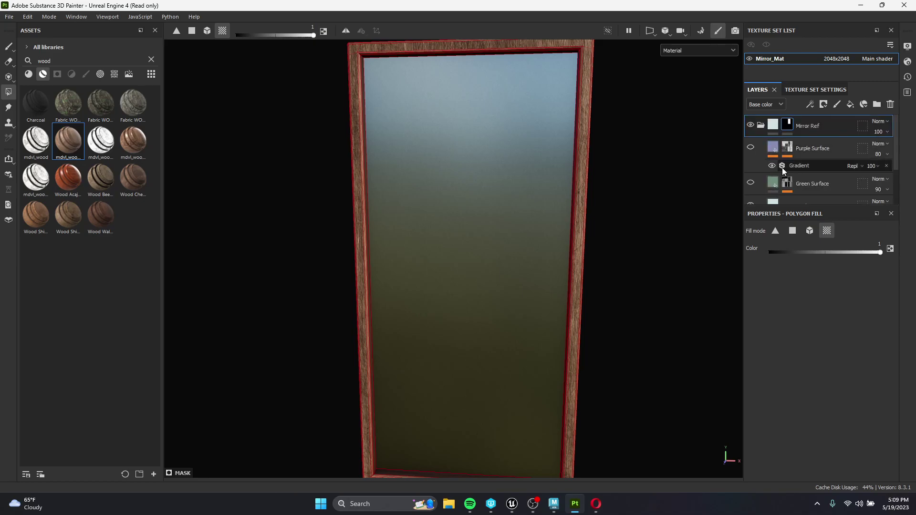
scroll(802, 183, down, 2)
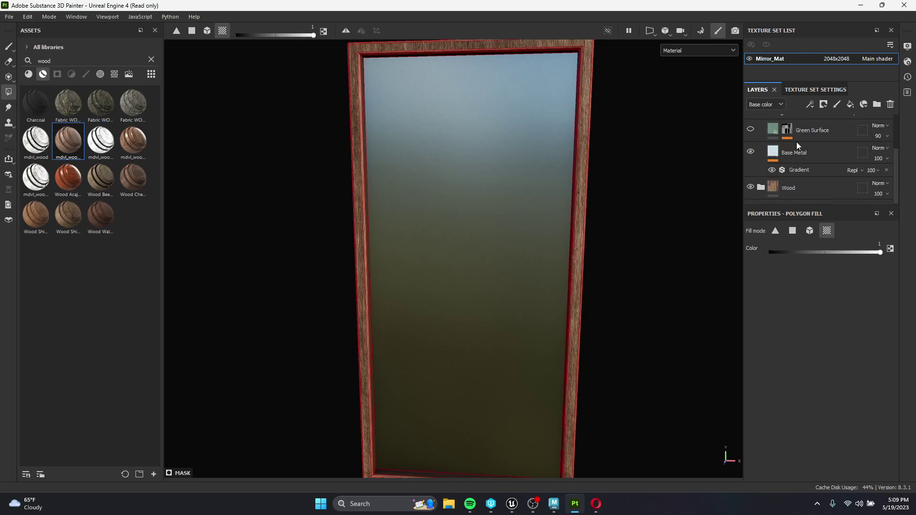
click(780, 153)
scroll(806, 396, down, 2)
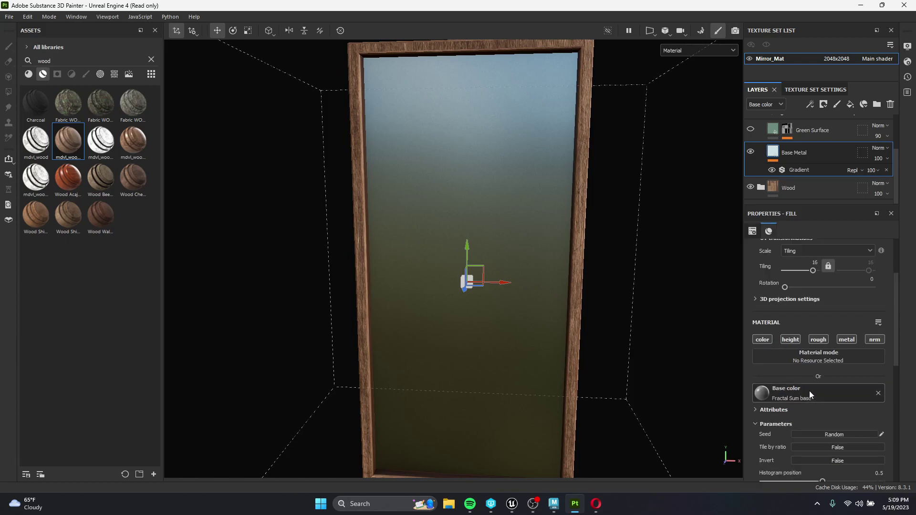
scroll(788, 380, down, 5)
scroll(787, 381, down, 3)
drag(816, 430, 915, 444)
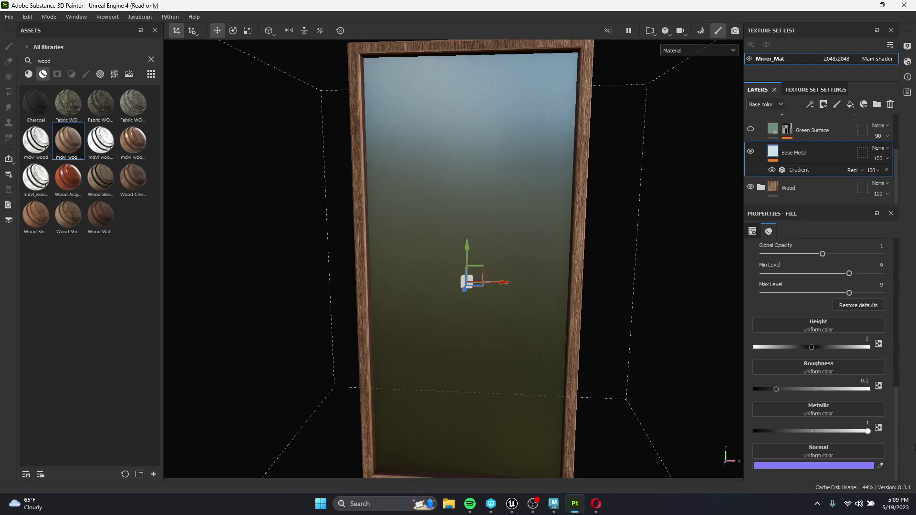
scroll(520, 295, up, 2)
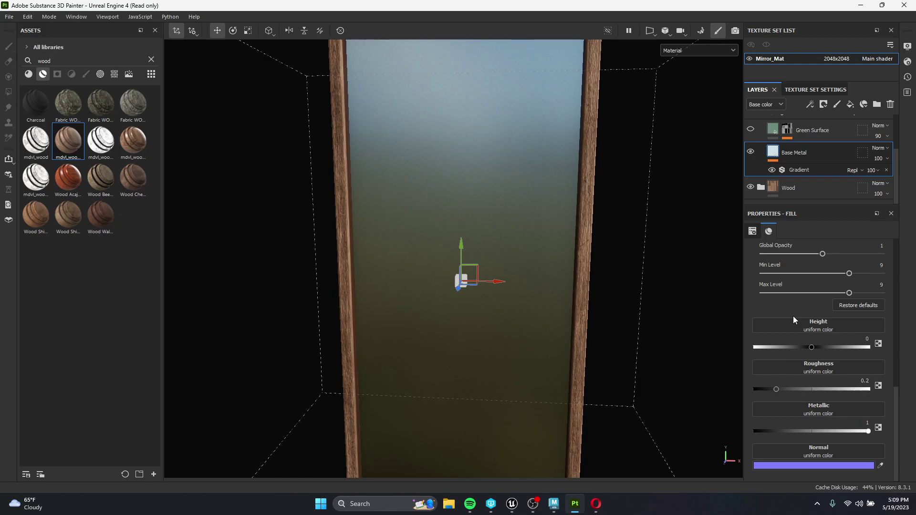
drag(776, 390, 743, 386)
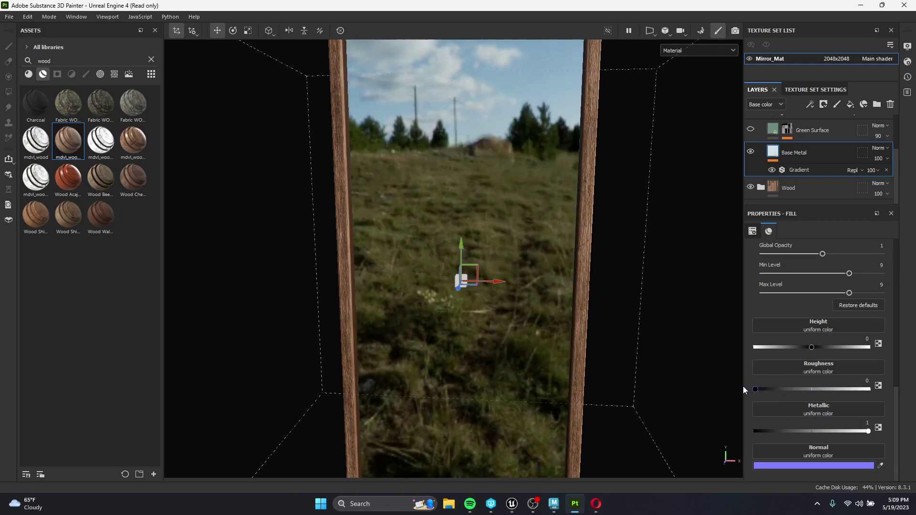
Step: Inspect the mirror glass's reflection from several angles, keeping the Base Metal layer's metallic at 1
scroll(636, 337, down, 2)
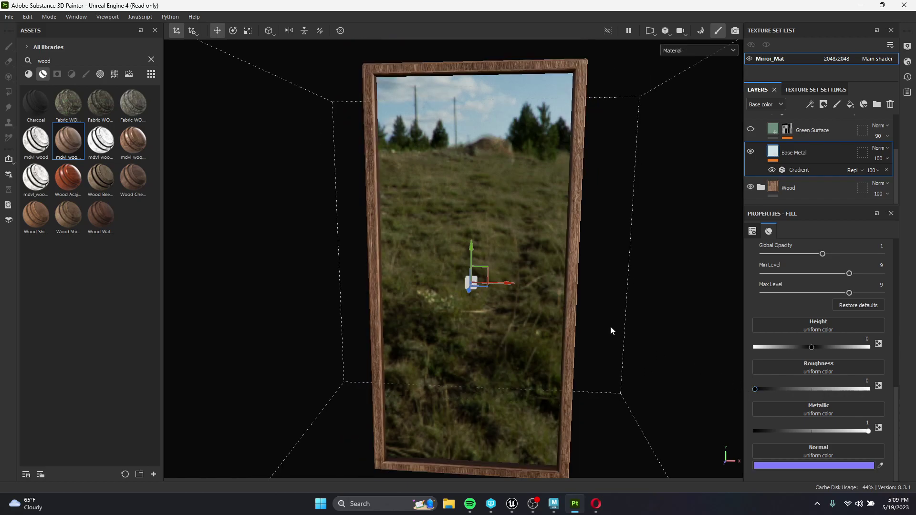
alt+drag(586, 317, 542, 303)
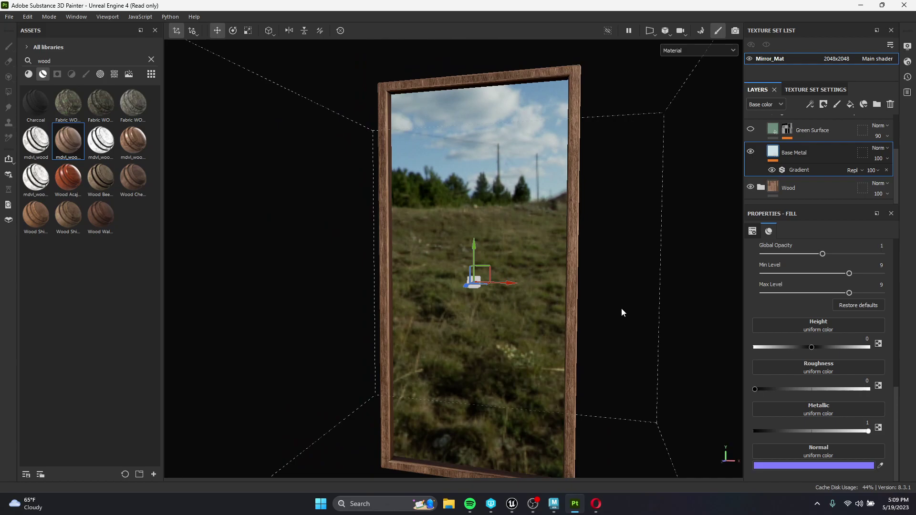
alt+drag(621, 308, 621, 313)
alt+middle_drag(622, 313, 613, 284)
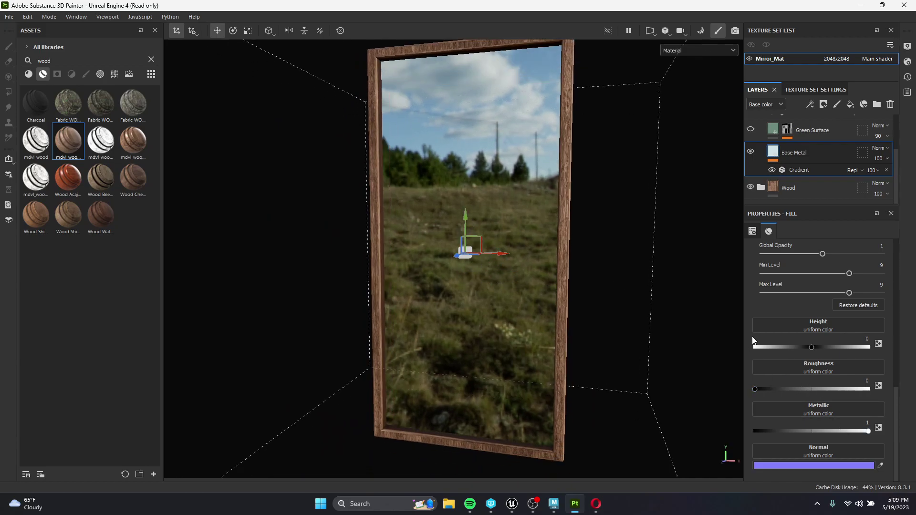
drag(866, 430, 914, 458)
alt+drag(567, 206, 666, 231)
alt+drag(658, 276, 624, 276)
Step: Show the Green Surface layer and set its roughness to about 0.07
scroll(789, 188, up, 1)
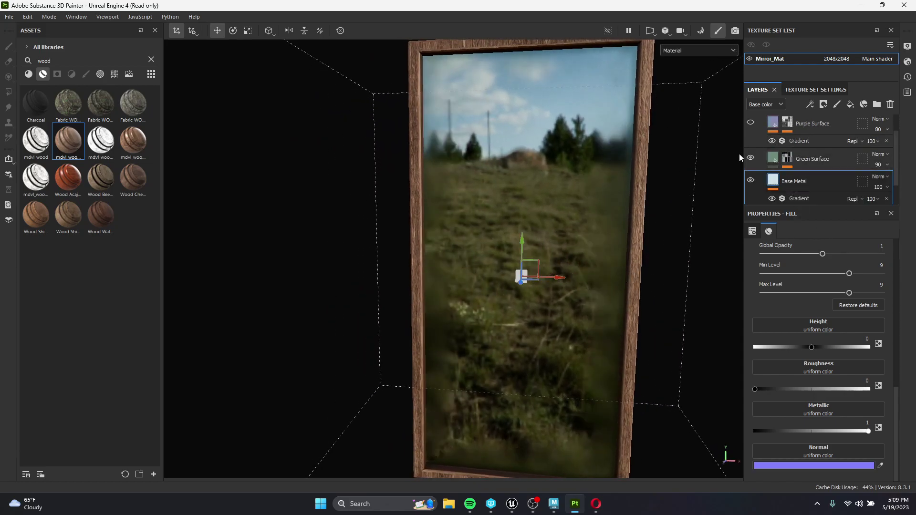
click(801, 158)
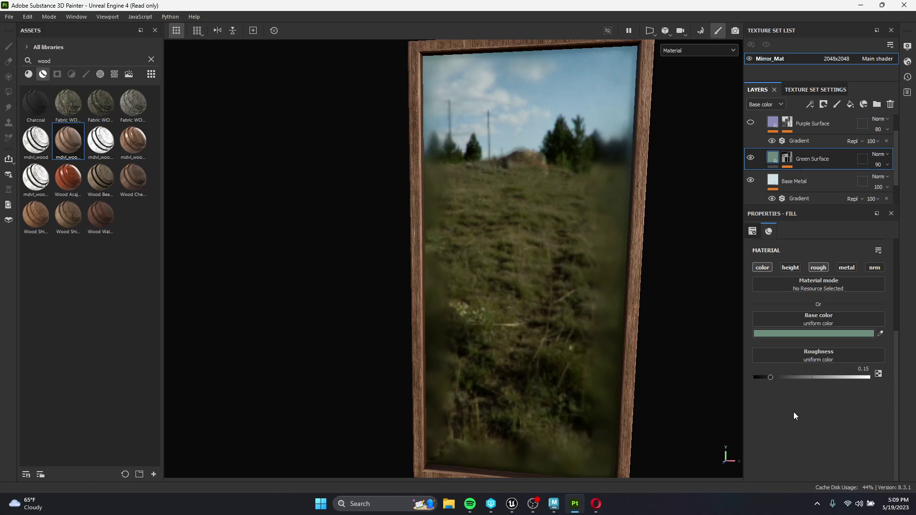
mouse_move(776, 378)
mouse_down()
mouse_move(883, 379)
mouse_move(742, 381)
mouse_move(762, 380)
mouse_up()
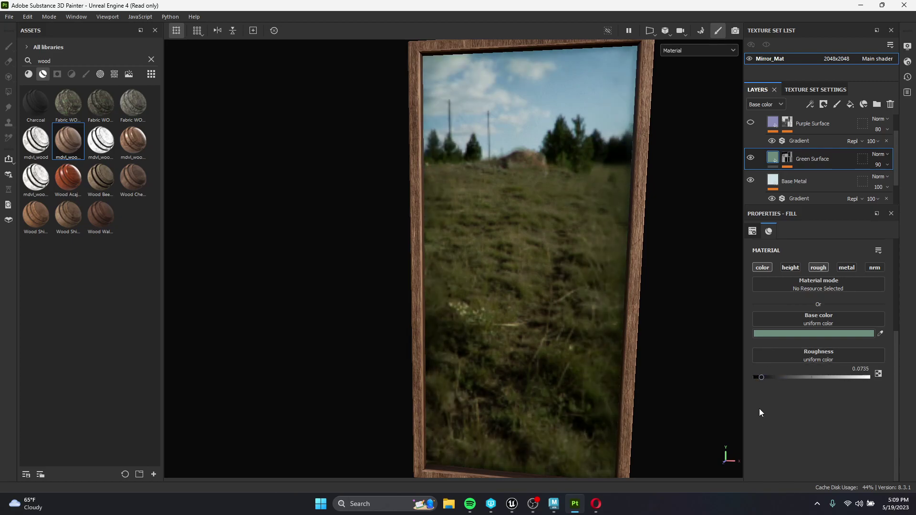
alt+drag(574, 327, 634, 278)
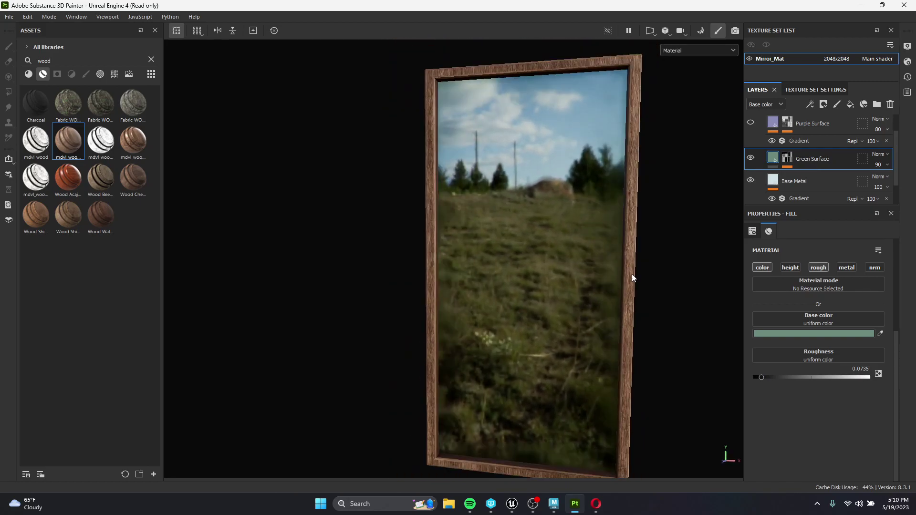
Step: Show and select the Purple Surface layer, toggling its visibility to compare the effect on the glass
scroll(749, 146, up, 1)
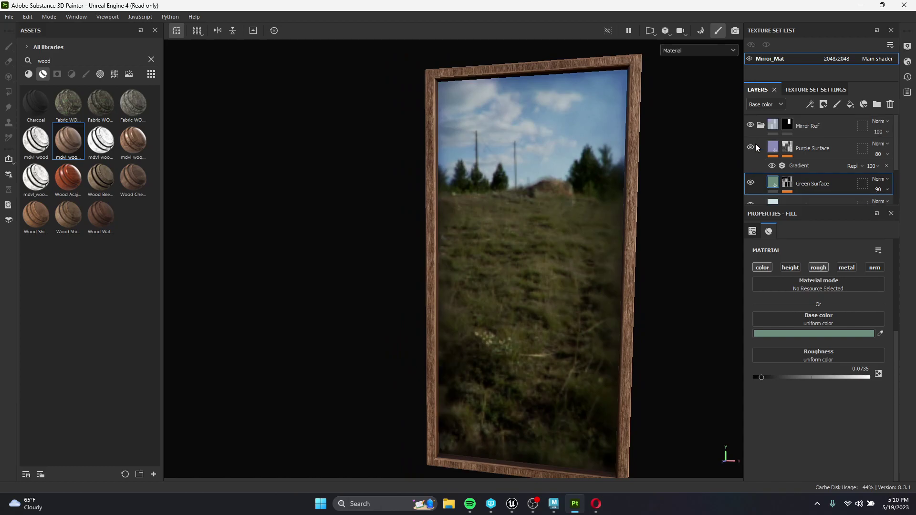
click(748, 146)
click(749, 146)
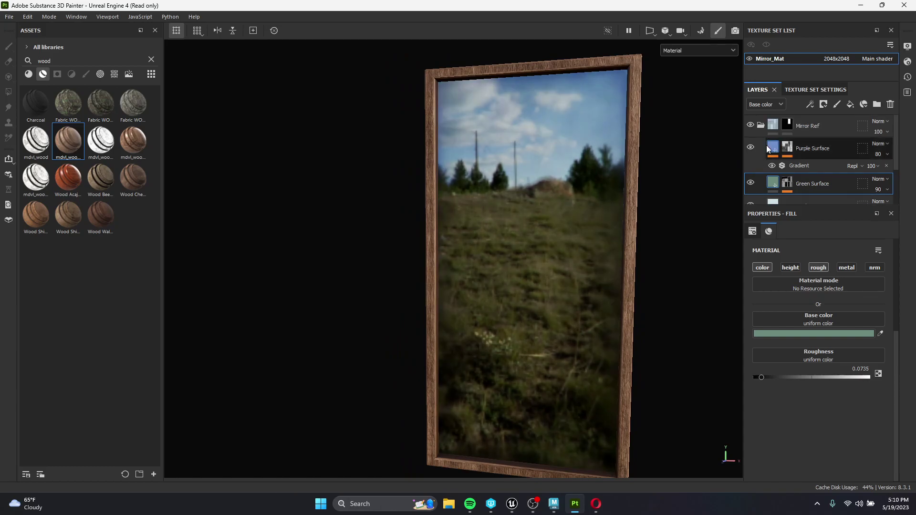
click(773, 147)
click(750, 147)
click(752, 146)
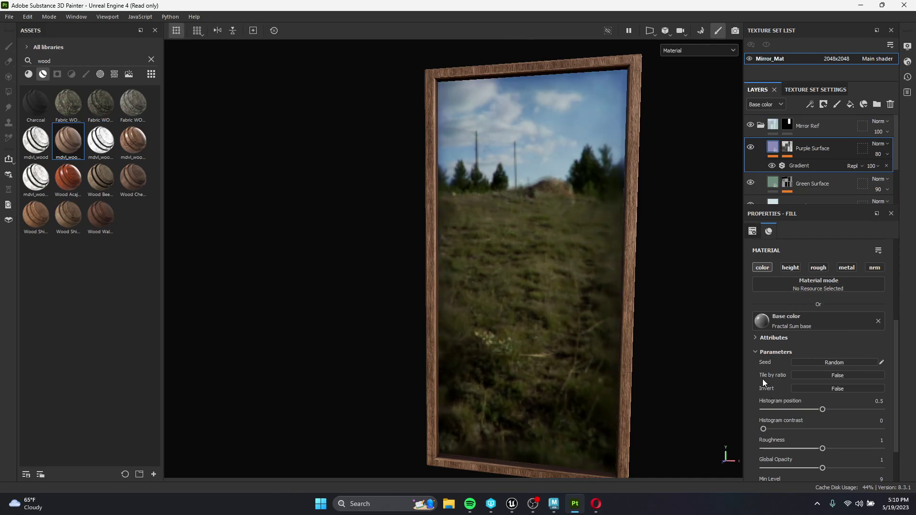
Step: Try a lower histogram position for the Purple Surface layer's base color and undo it
scroll(786, 320, down, 2)
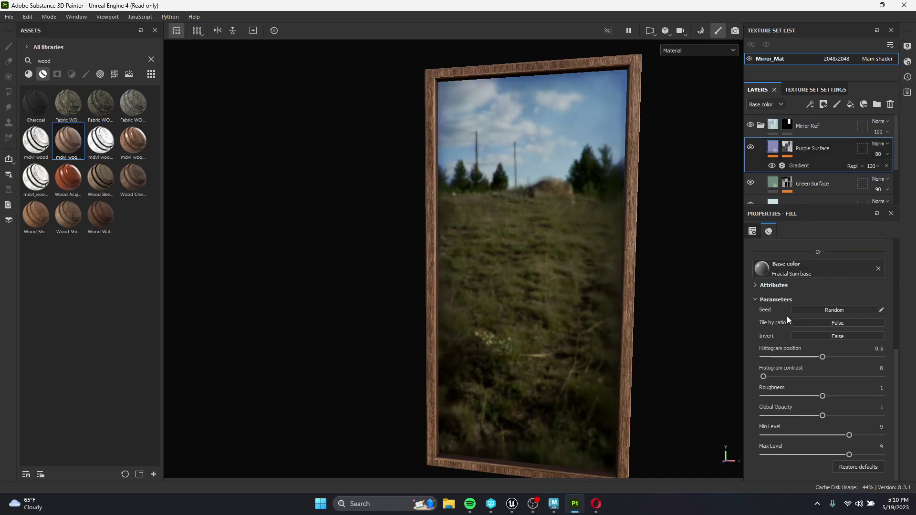
mouse_move(820, 358)
mouse_down()
mouse_move(803, 358)
mouse_move(811, 357)
mouse_up()
key(ctrl+z)
mouse_move(559, 273)
alt+mouse_down()
mouse_move(787, 285)
mouse_move(543, 270)
alt+mouse_up()
scroll(542, 271, down, 2)
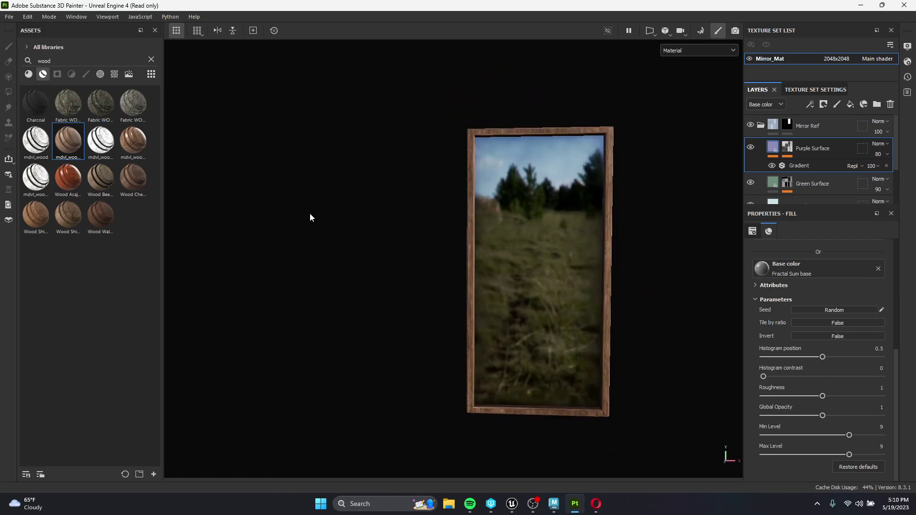
Step: Start a texture export with the Unreal Engine 4 (Packed) ORM BC N output template and targa as the file type
click(13, 17)
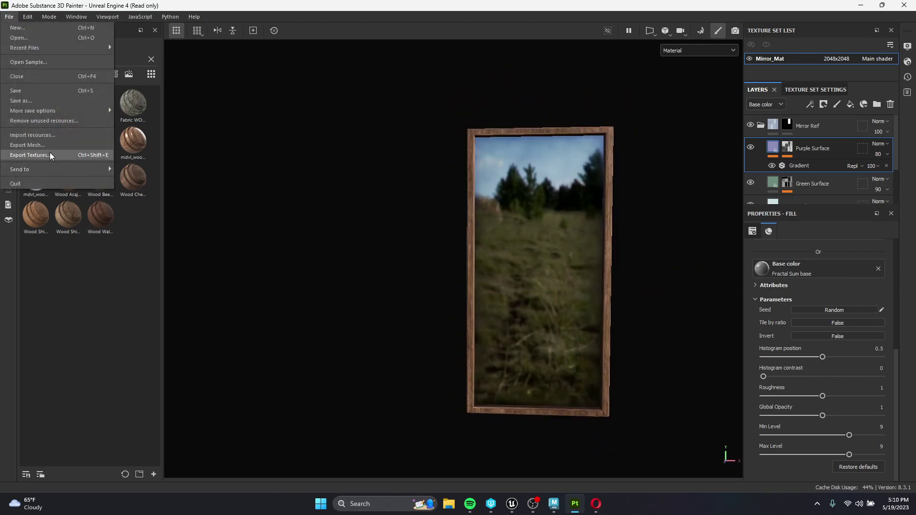
click(13, 160)
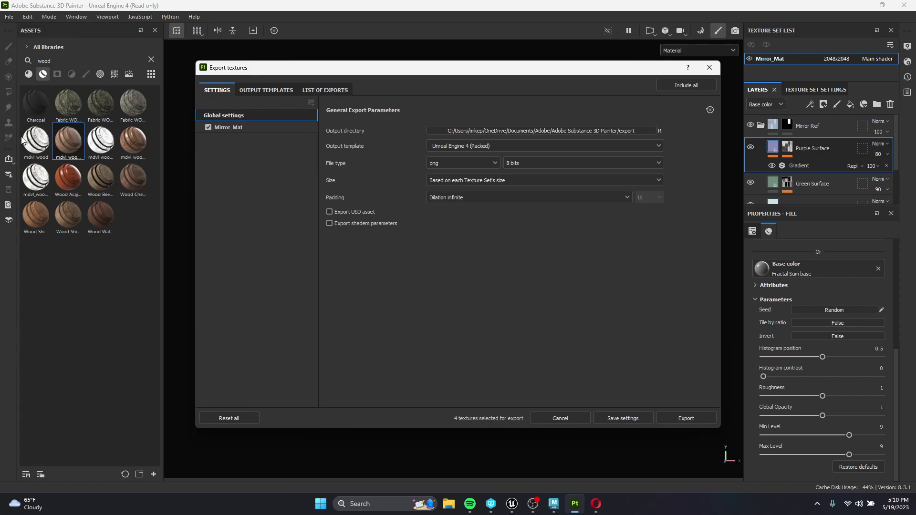
click(474, 147)
scroll(472, 196, down, 1)
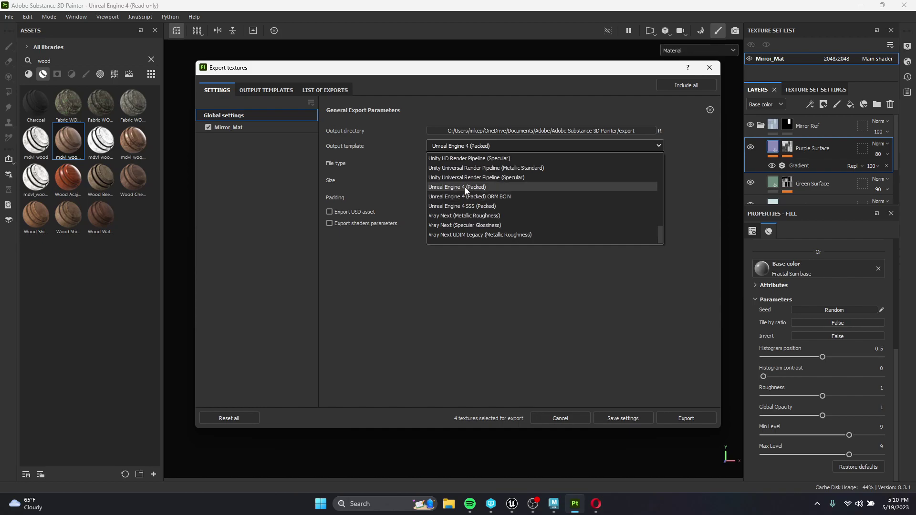
click(501, 197)
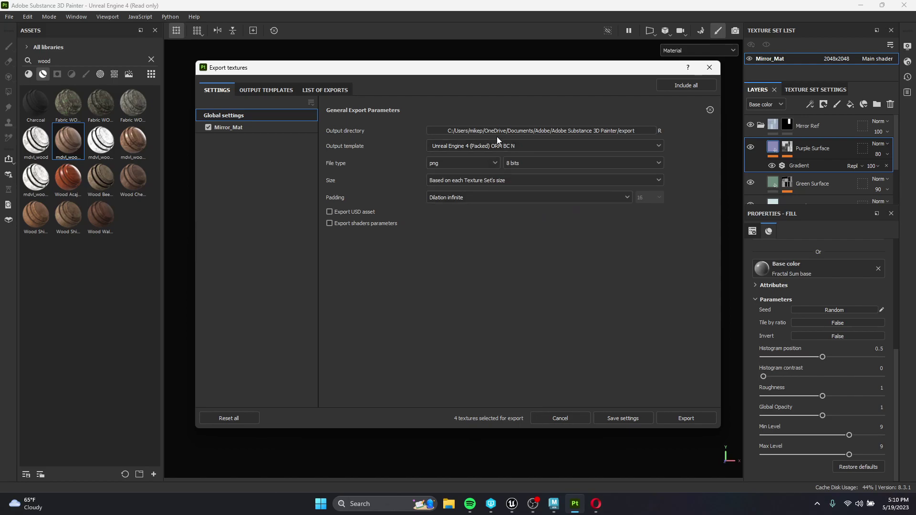
click(442, 163)
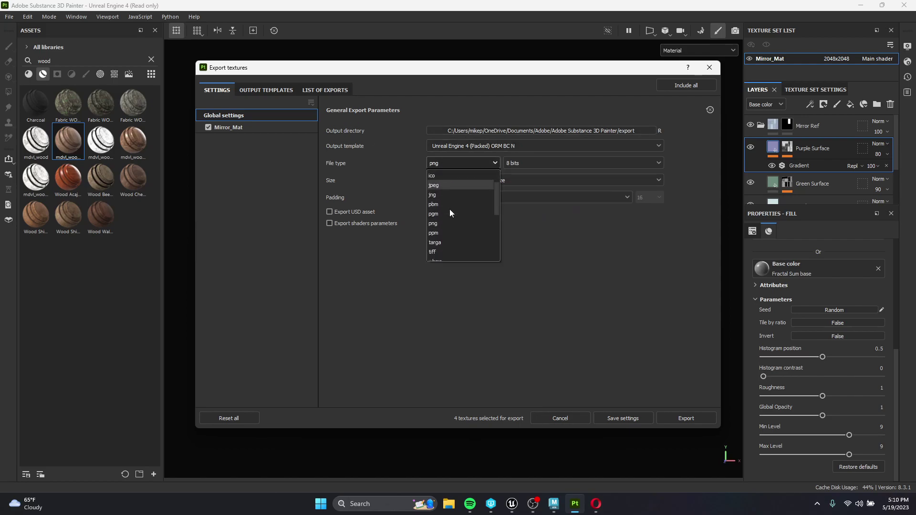
click(444, 213)
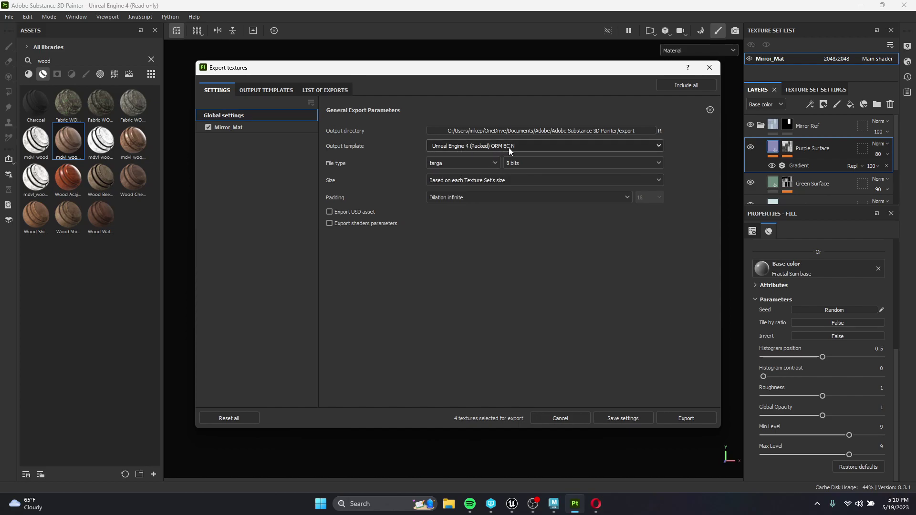
Step: Compare the output maps of the Unreal Engine 4 (Packed) ORM BC N and Unreal Engine 4 (Packed) export templates
click(260, 89)
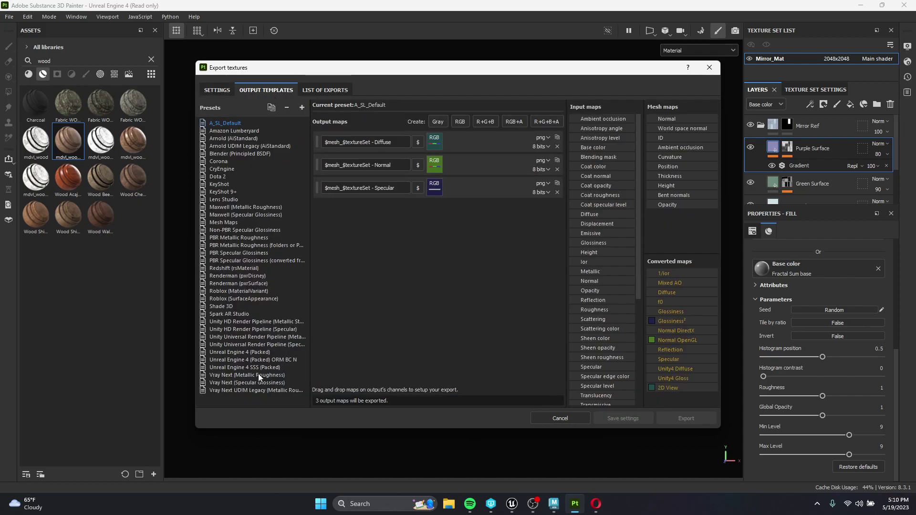
click(261, 358)
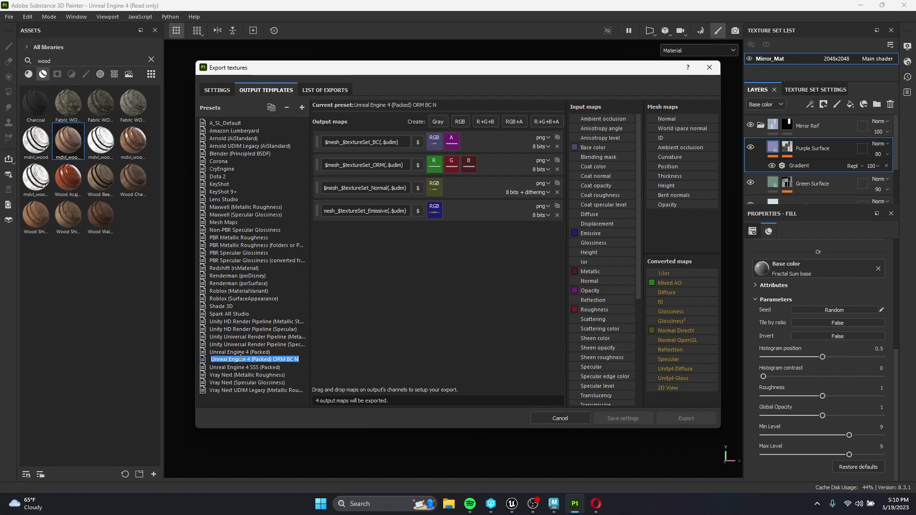
click(255, 353)
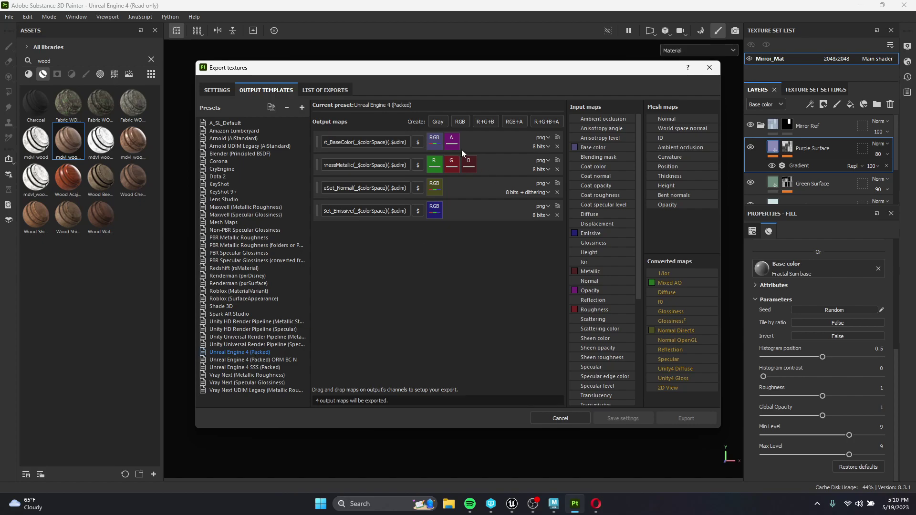
click(239, 360)
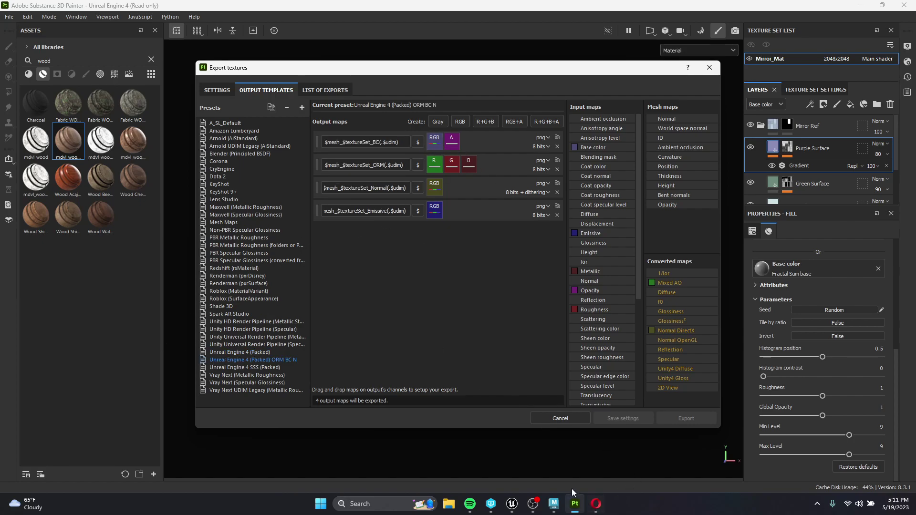
Step: Switch to Unreal Engine and examine the texture parameters of MI_Bathtub in the Furniture/Bathtub/Materials folder
click(512, 503)
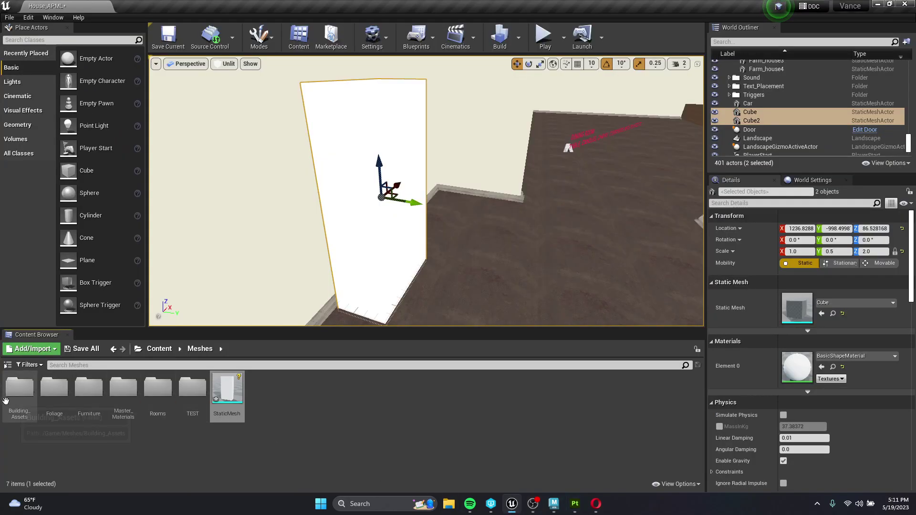
double_click(88, 387)
double_click(22, 387)
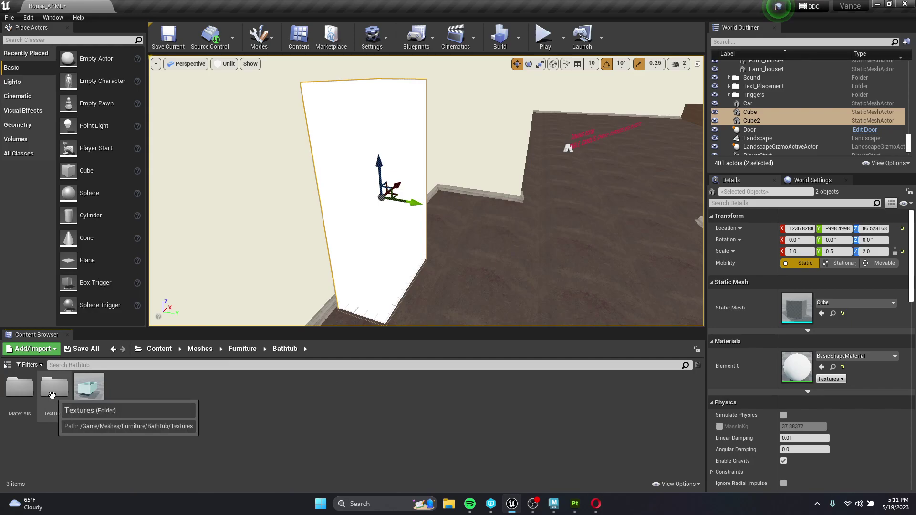
double_click(20, 387)
click(19, 393)
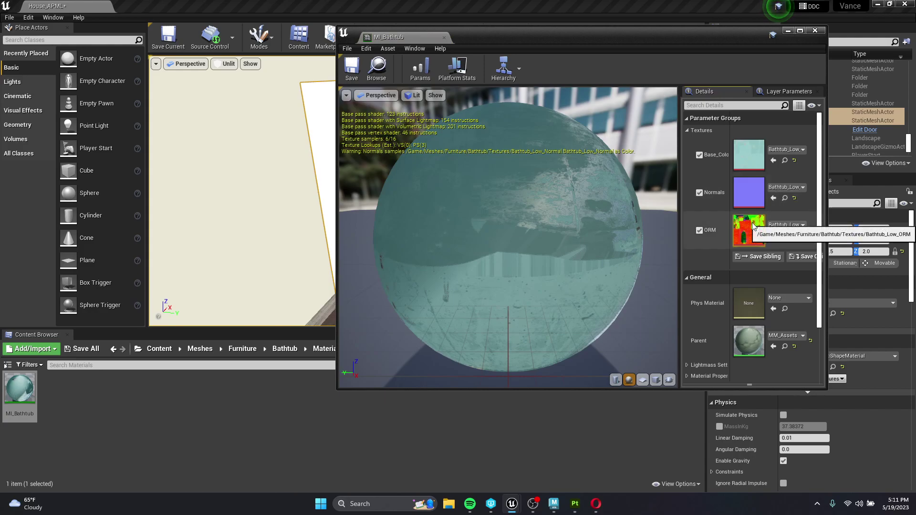
Step: Close the MI_Bathtub material, go back to the Bathtub folder and switch back to Substance 3D Painter
click(815, 30)
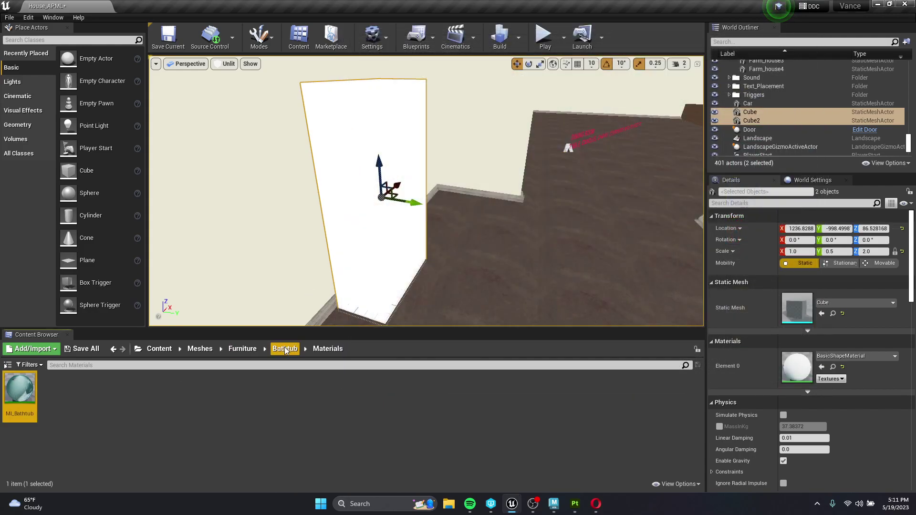
click(285, 349)
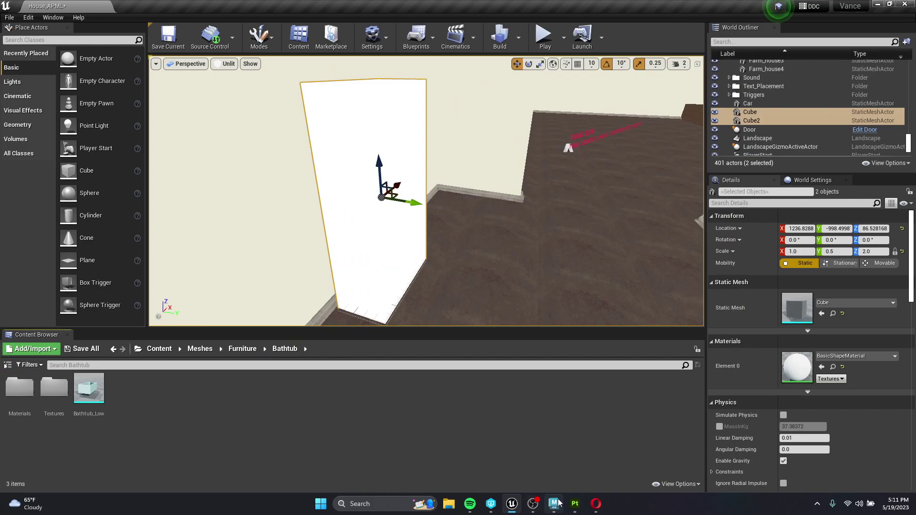
mouse_move(554, 507)
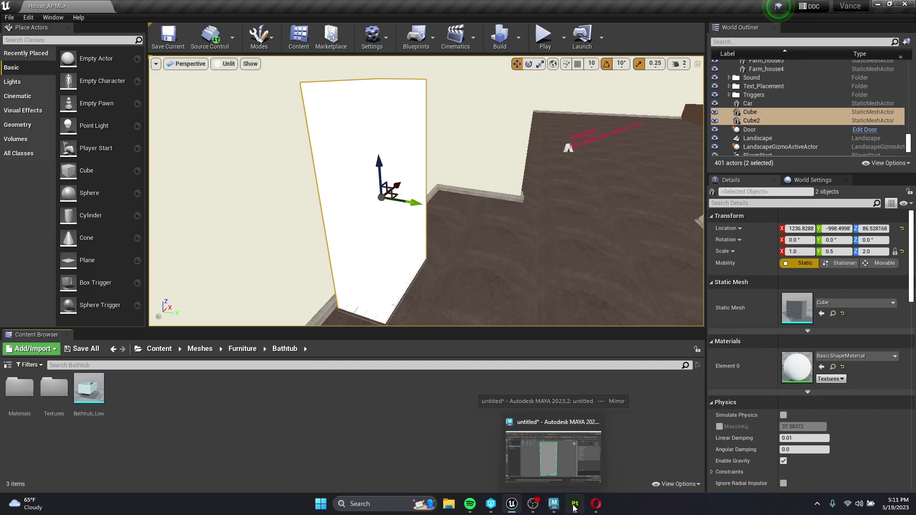
click(574, 506)
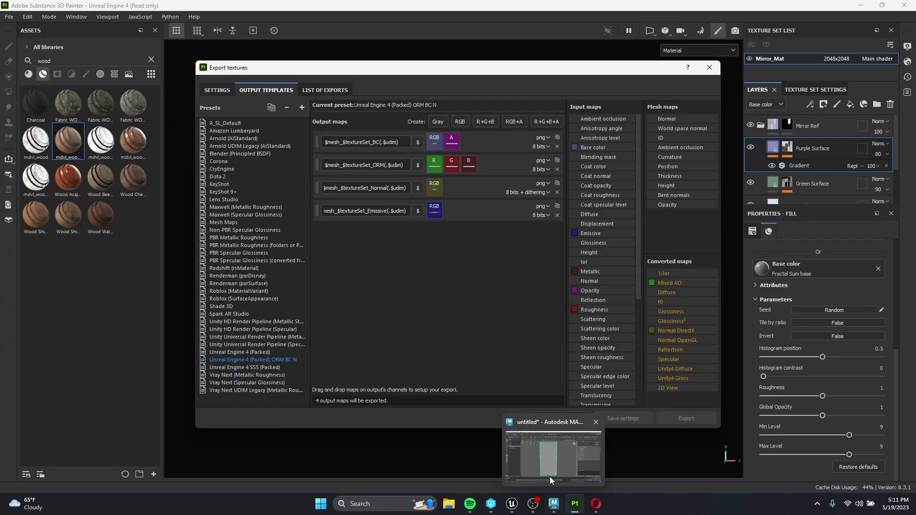
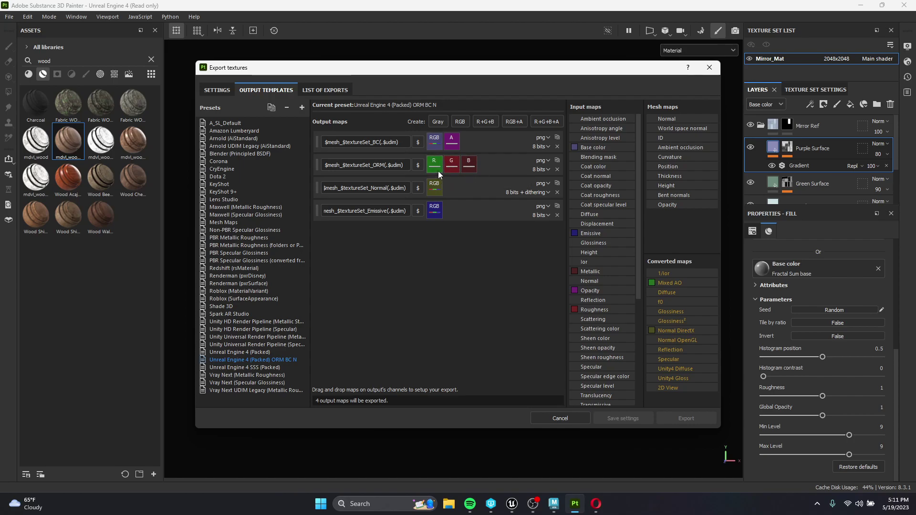
Step: Examine the file naming pattern of the ORM output map in the export template
drag(371, 165, 318, 168)
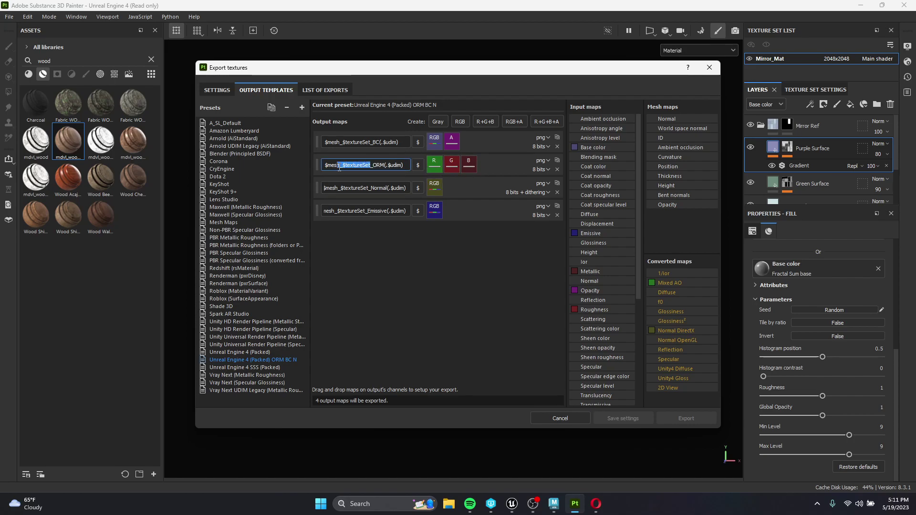
click(375, 166)
drag(374, 166, 403, 163)
click(382, 166)
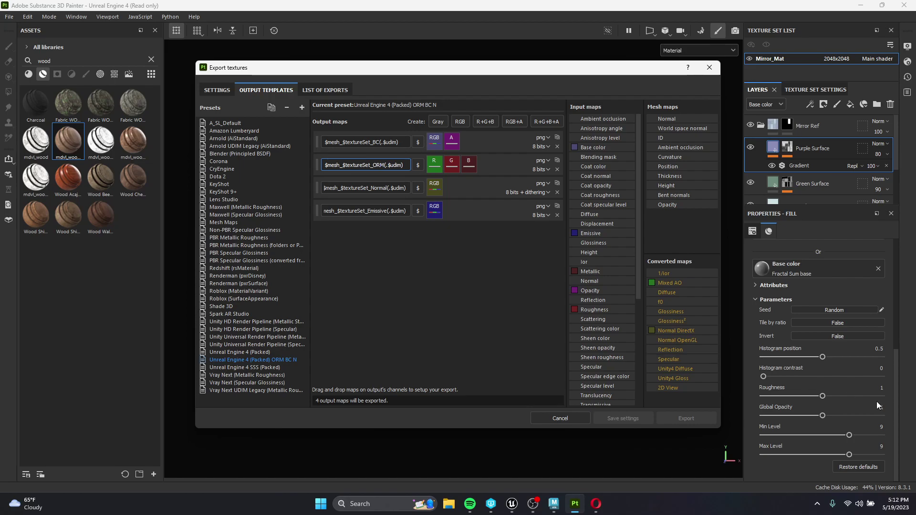
Step: Start choosing the export's output directory and create a new folder named Mirror inside Desktop/Furniture
click(225, 90)
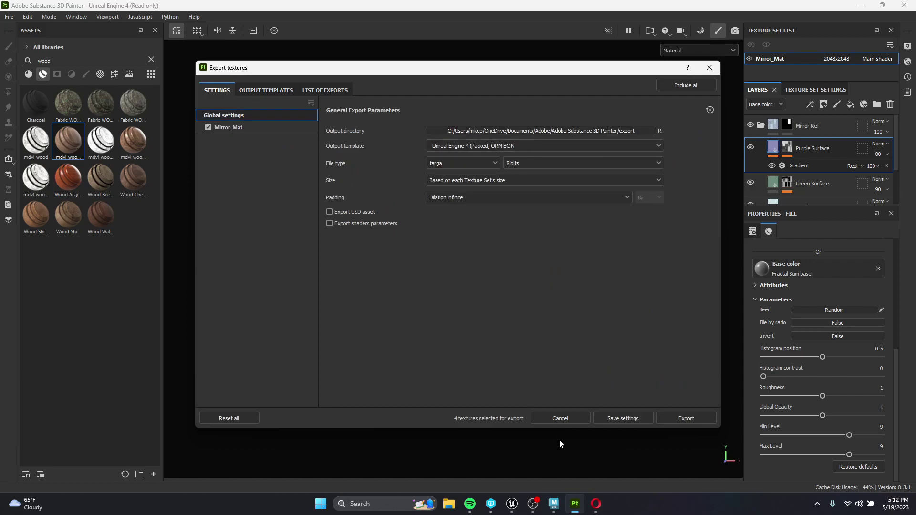
click(552, 132)
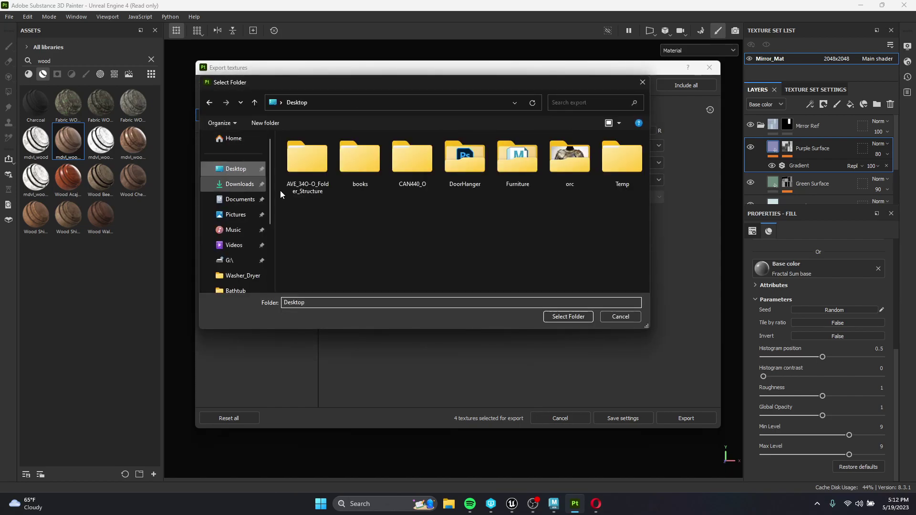
right_click(400, 264)
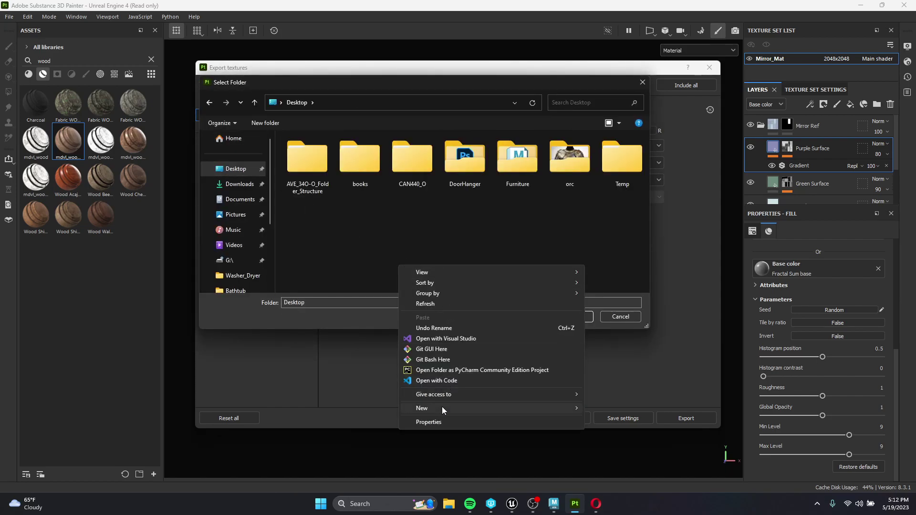
mouse_move(440, 412)
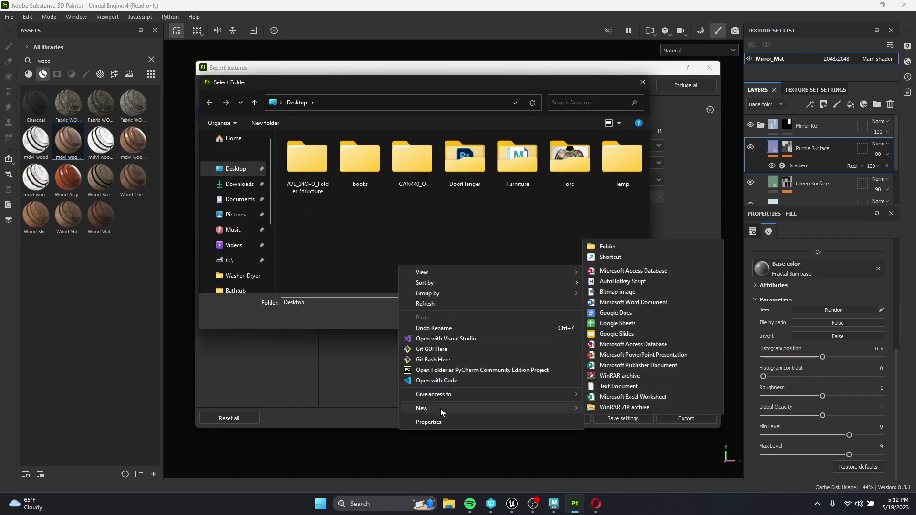
double_click(518, 176)
scroll(511, 214, down, 1)
right_click(586, 264)
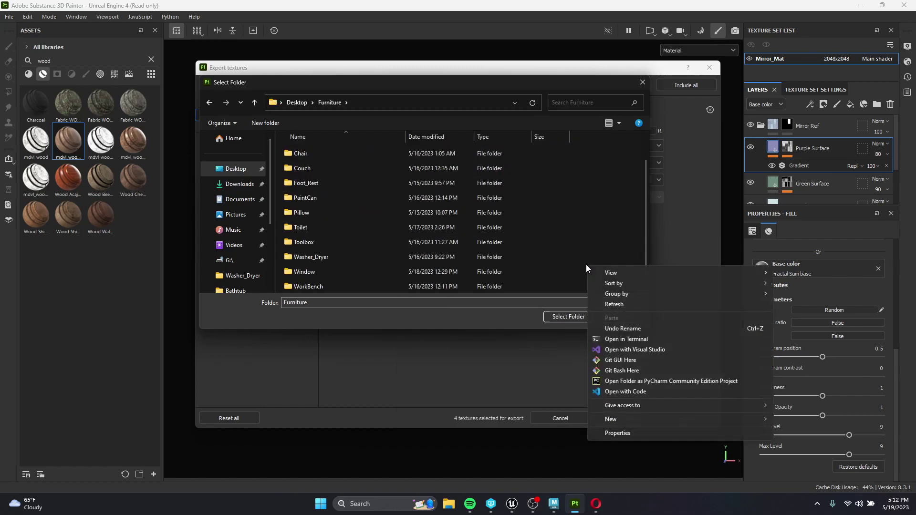
click(806, 258)
text(M)
key(Return)
key(Return)
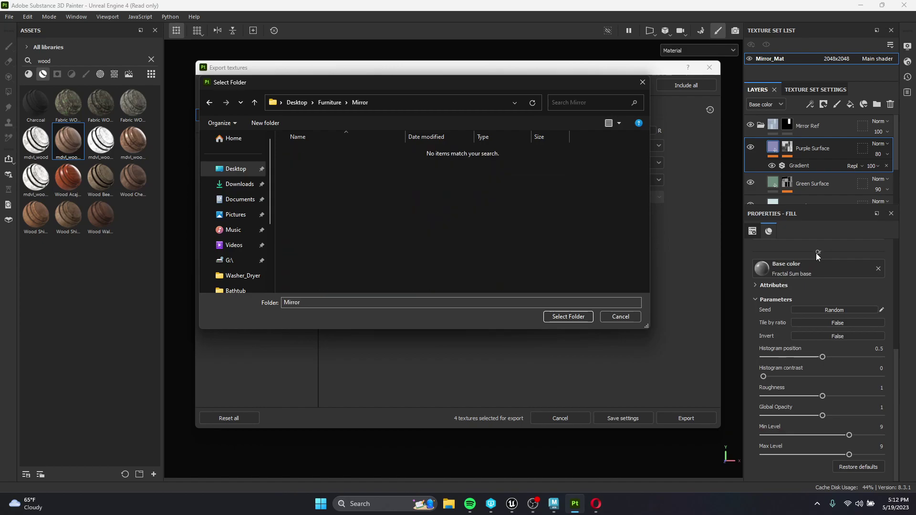
Step: Create a Textures folder inside the Mirror folder and set it as the export's output directory
right_click(372, 204)
mouse_move(421, 353)
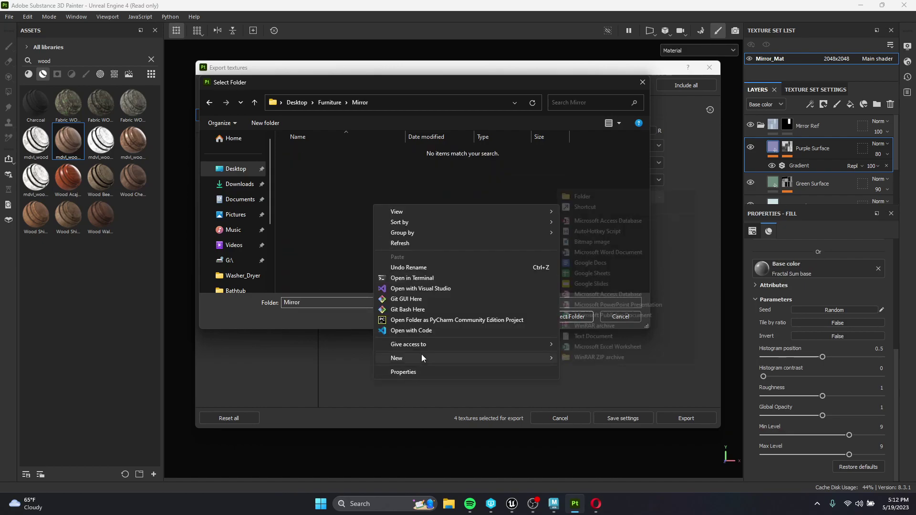
click(611, 193)
text(Textures)
key(Return)
key(Return)
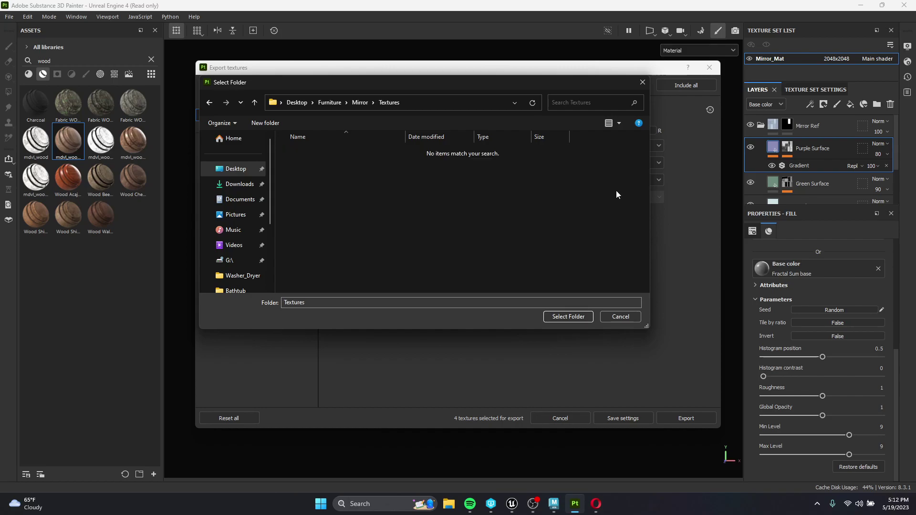
click(553, 316)
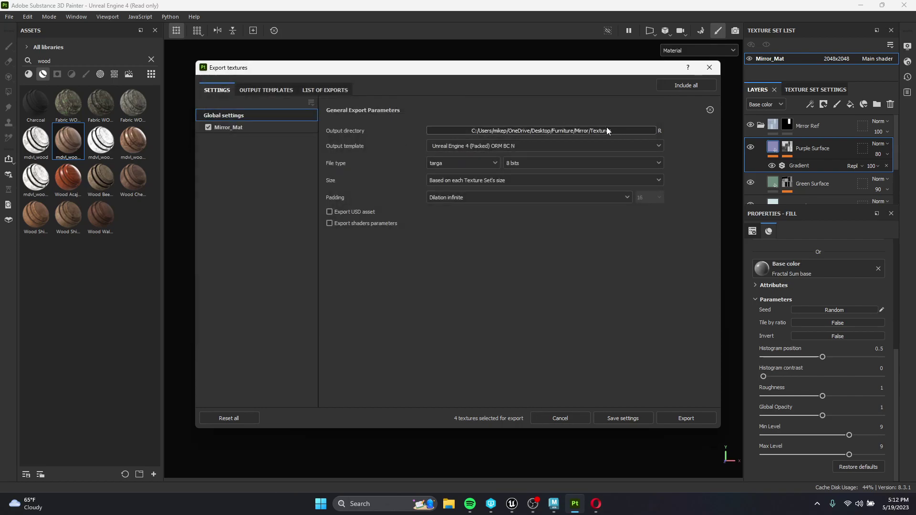
Step: Export the Mirror_Mat textures, open their output directory and check the exported Targa files
click(702, 419)
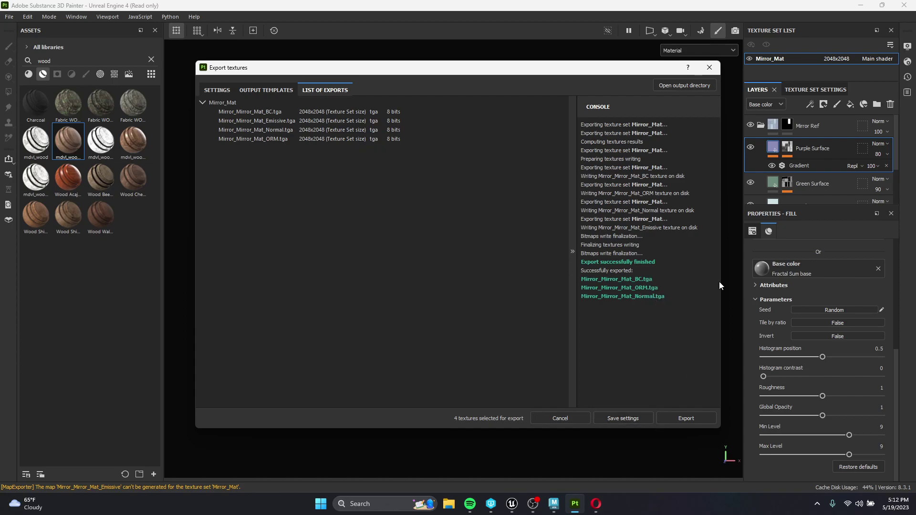
click(668, 86)
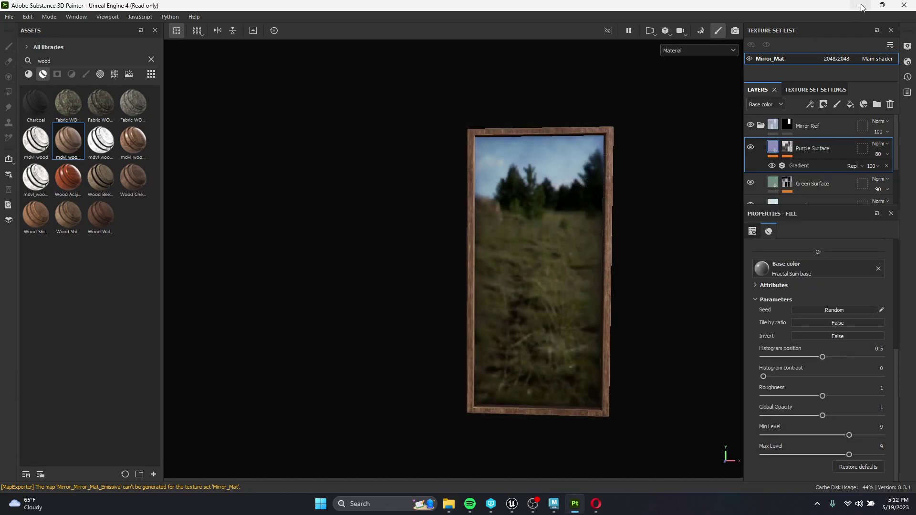
click(860, 6)
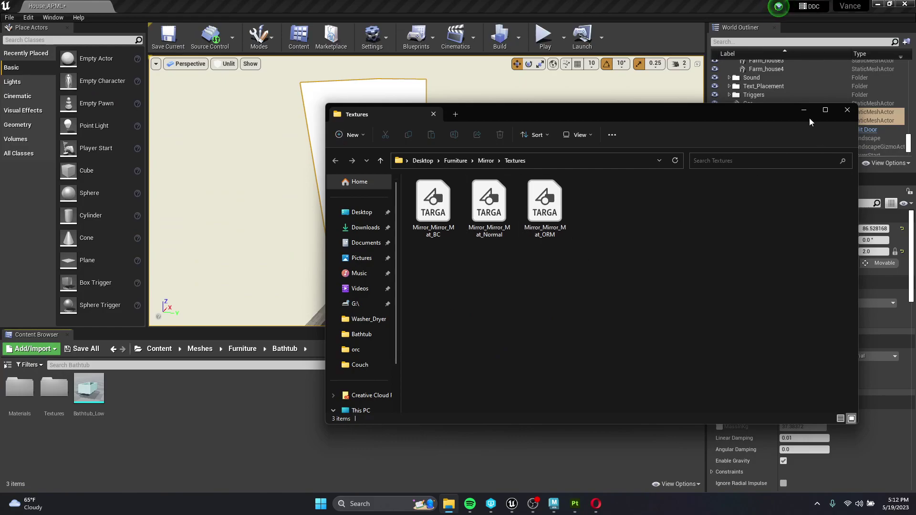
drag(718, 111, 659, 108)
drag(558, 281, 382, 194)
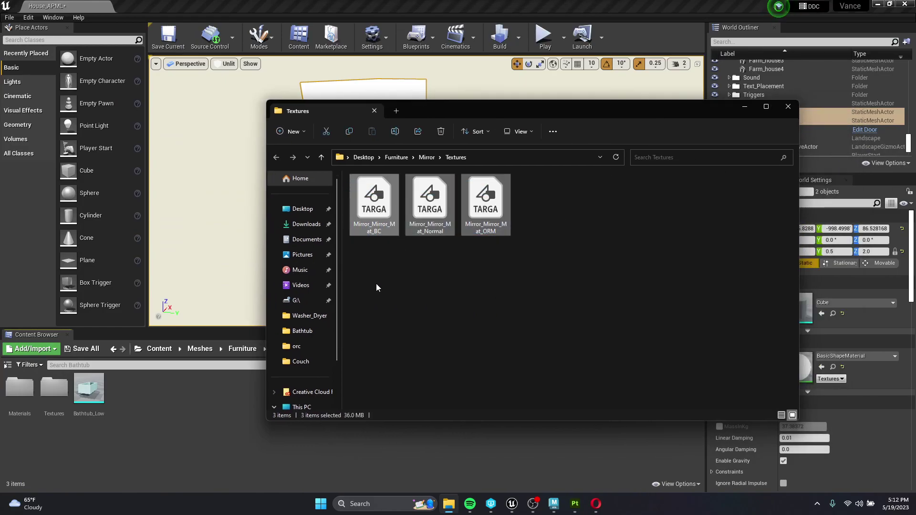
click(574, 353)
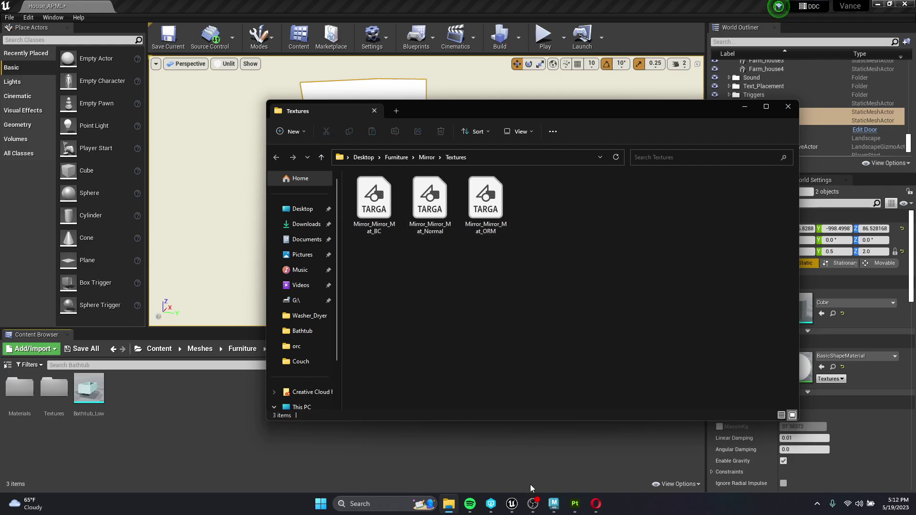
Step: Switch to Unreal Engine, create a Mirror folder in Content/Meshes/Furniture and open it
click(517, 506)
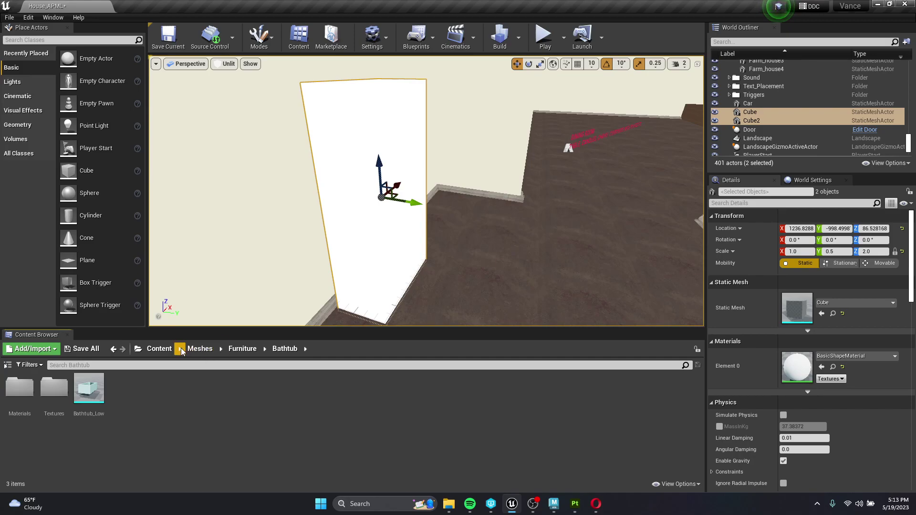
click(233, 350)
right_click(181, 449)
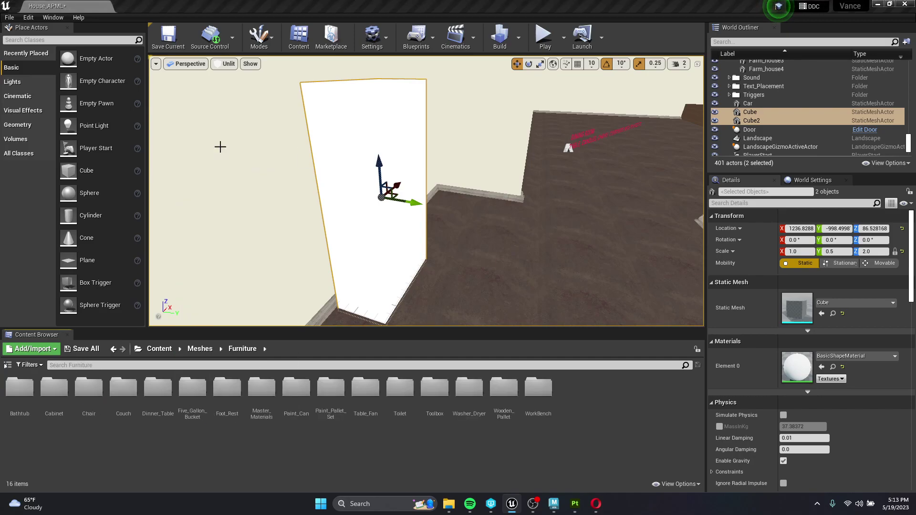
click(221, 147)
key(Return)
key(Return)
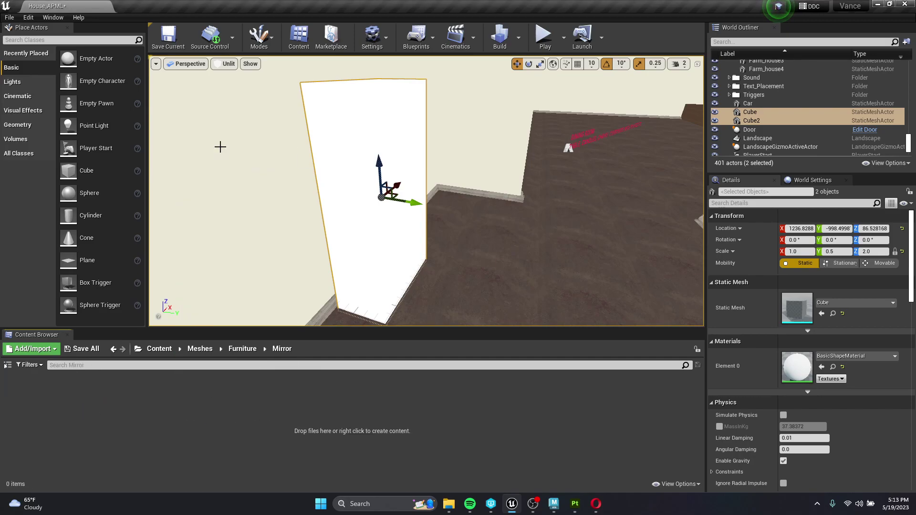
Step: Create two subfolders named Materials and Textures inside the Mirror folder
right_click(144, 449)
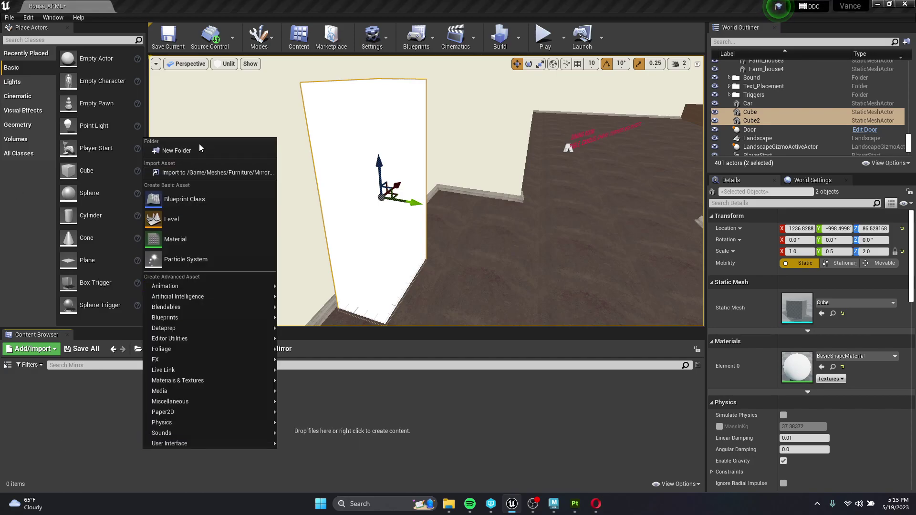
click(197, 150)
text(Material)
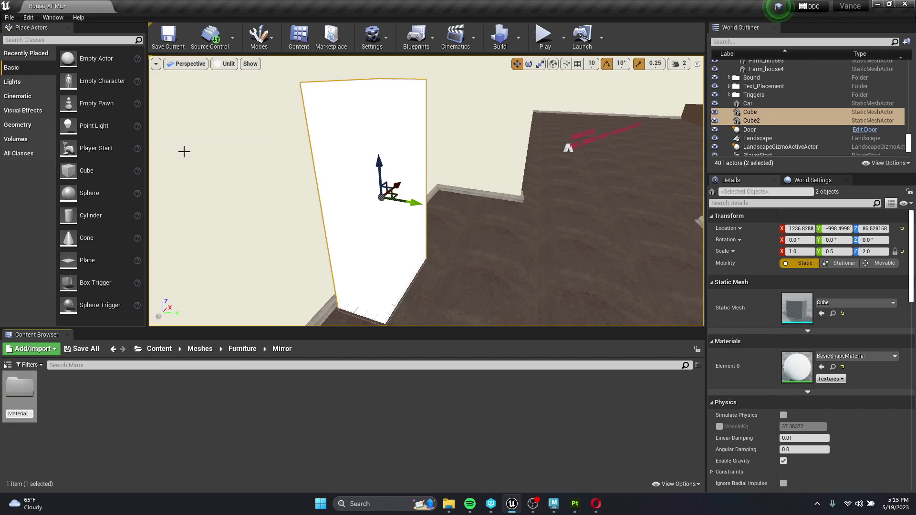
text(s)
key(Return)
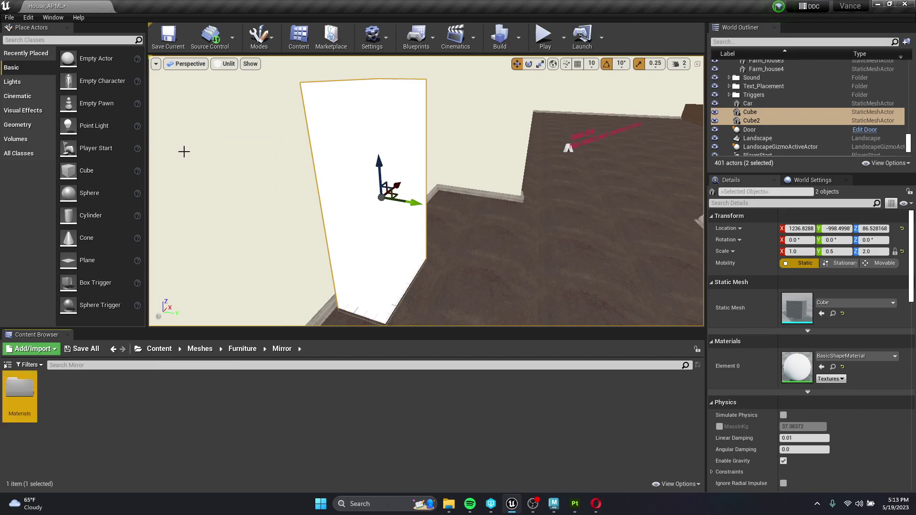
right_click(143, 458)
click(193, 150)
text(Textures)
key(Return)
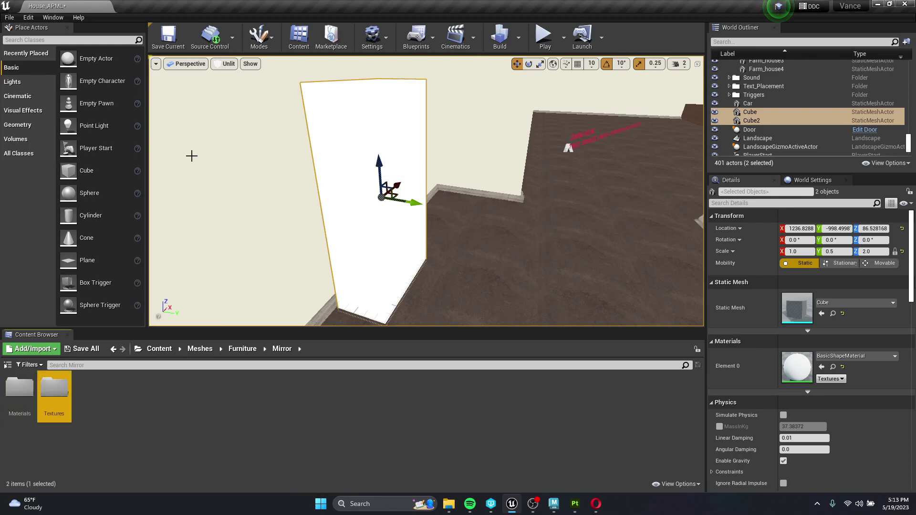
Step: Import the BC, Normal and ORM Targa textures of the mirror from File Explorer into Unreal's Mirror/Textures folder
double_click(68, 396)
click(449, 503)
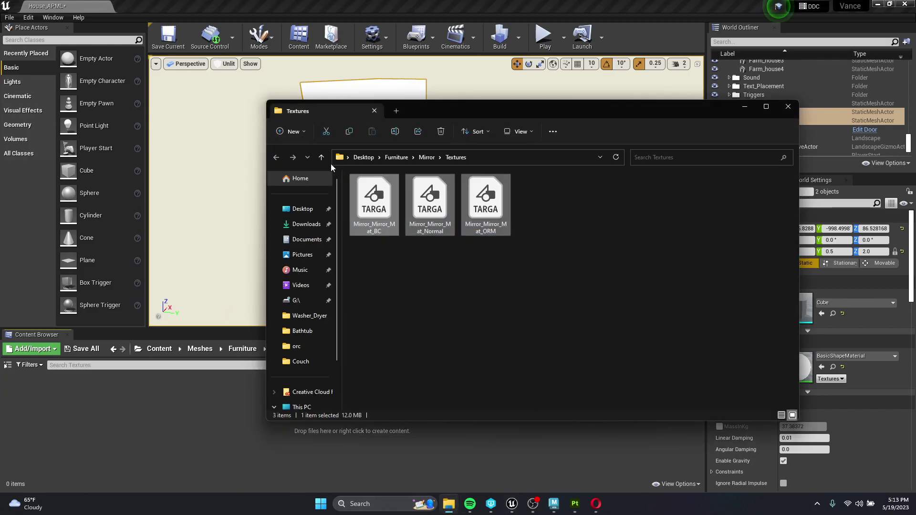
drag(429, 200, 348, 457)
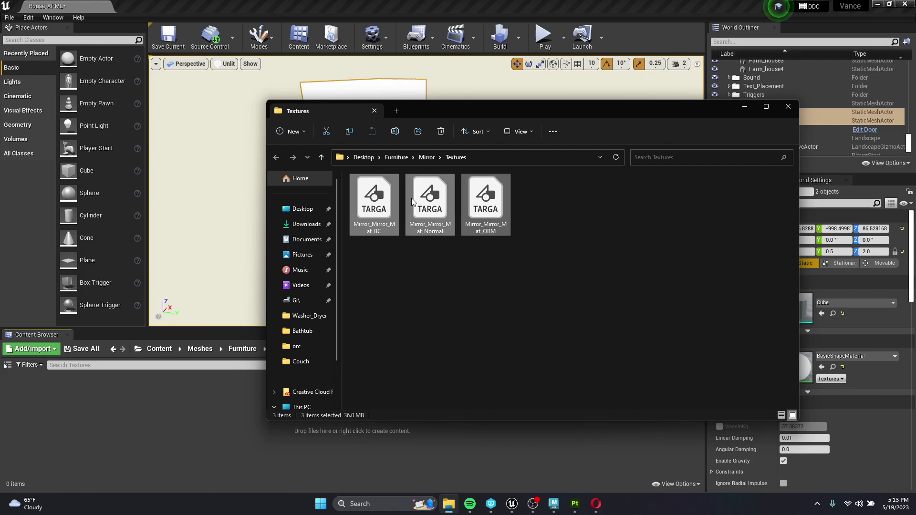
drag(411, 190, 384, 457)
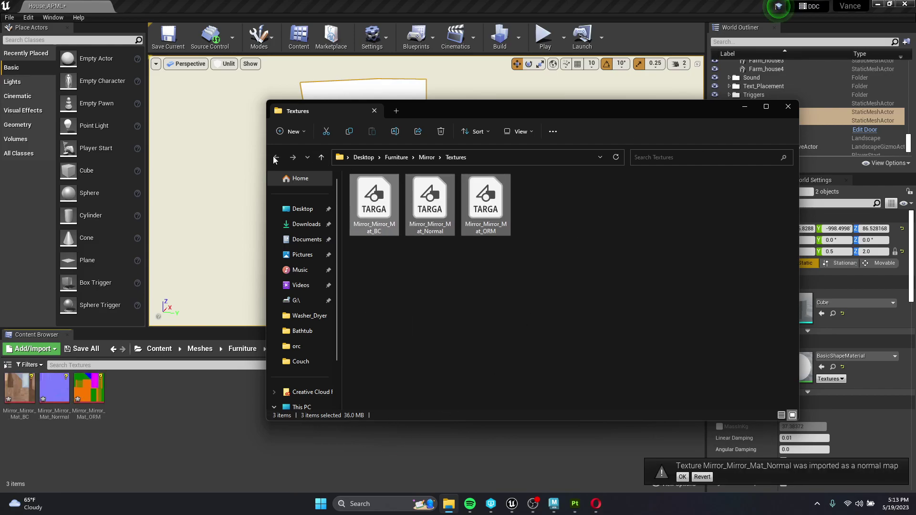
Step: Move the Mirror model file from the Desktop into the Furniture/Mirror folder on disk and open that folder
click(299, 208)
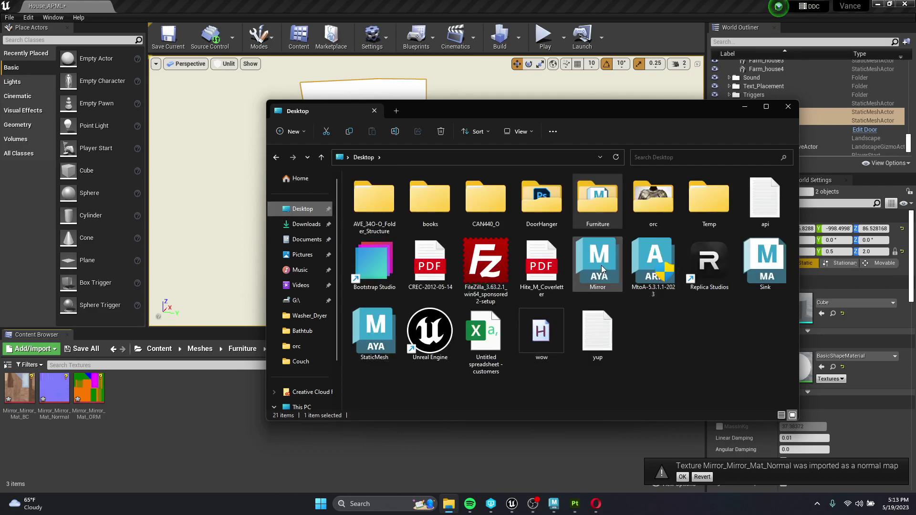
drag(602, 268, 596, 205)
double_click(596, 206)
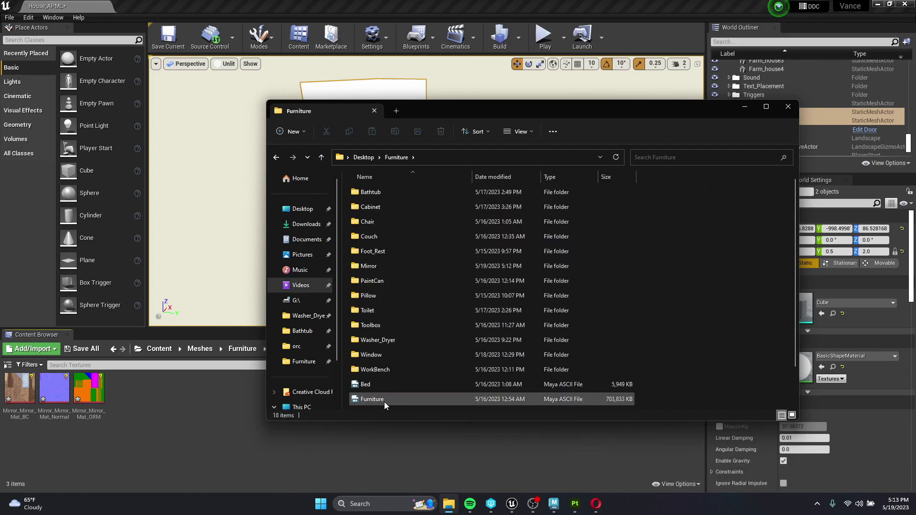
drag(368, 390, 370, 226)
double_click(368, 226)
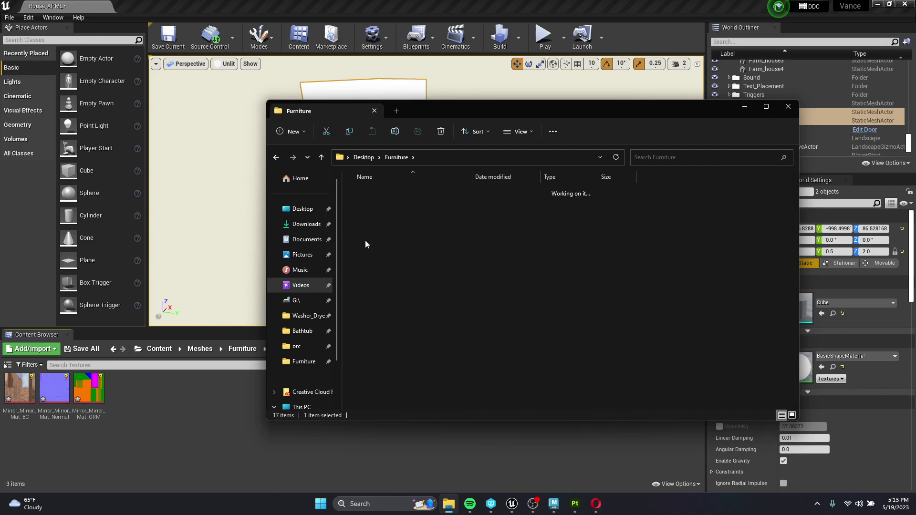
Step: Import the Mirror FBX into Unreal's Furniture/Mirror folder using Import All with Create New Materials, and close the message log
click(206, 392)
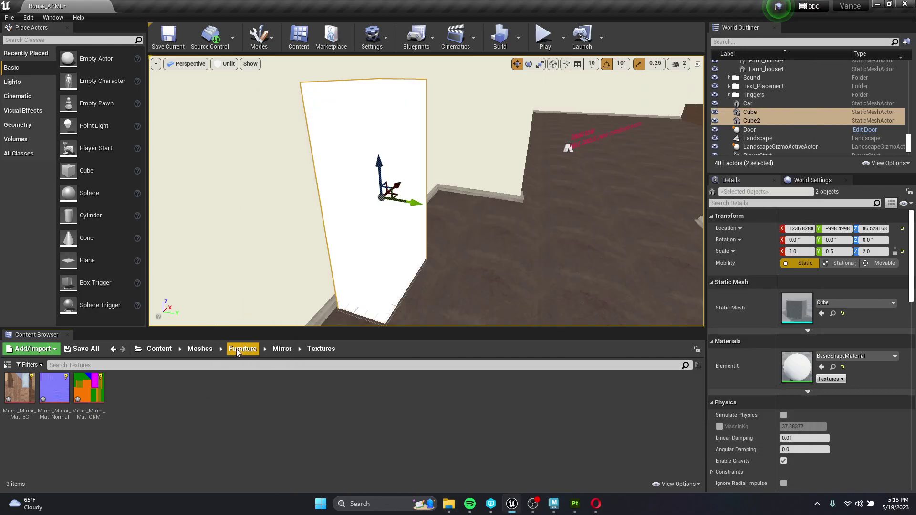
click(282, 348)
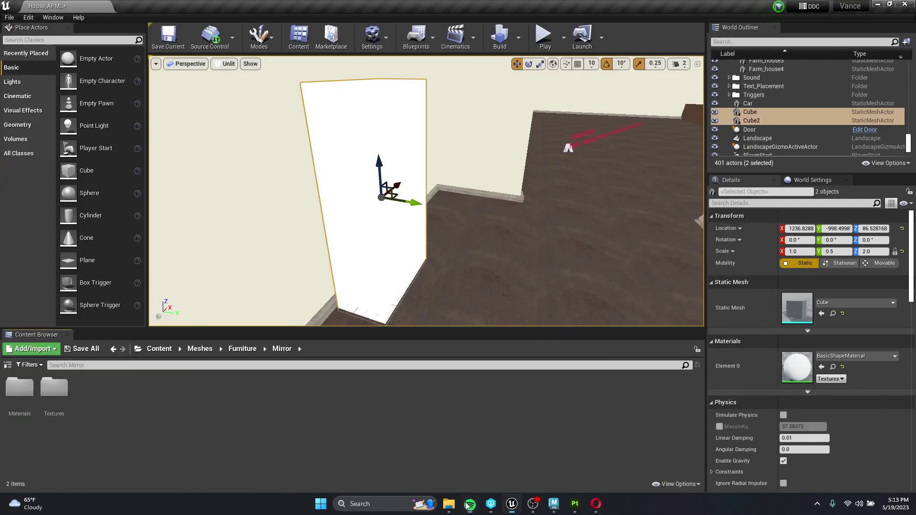
click(452, 498)
drag(368, 207, 167, 421)
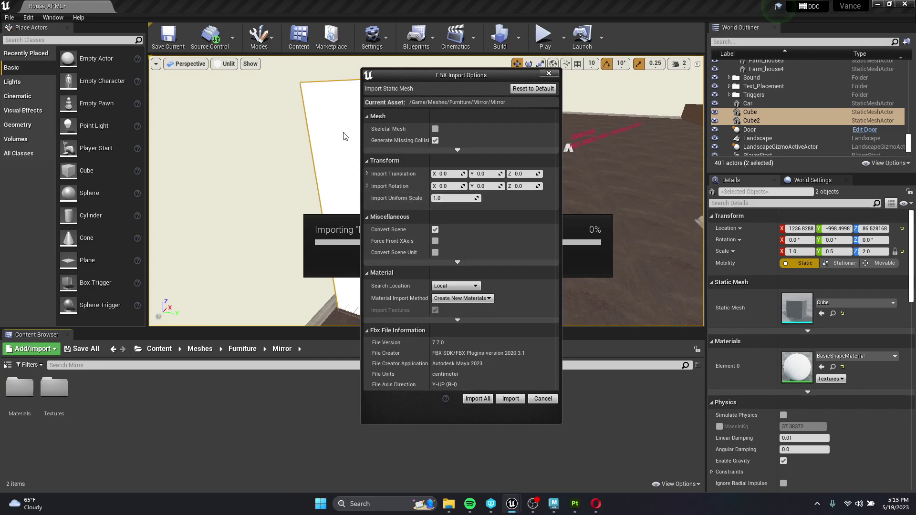
click(476, 398)
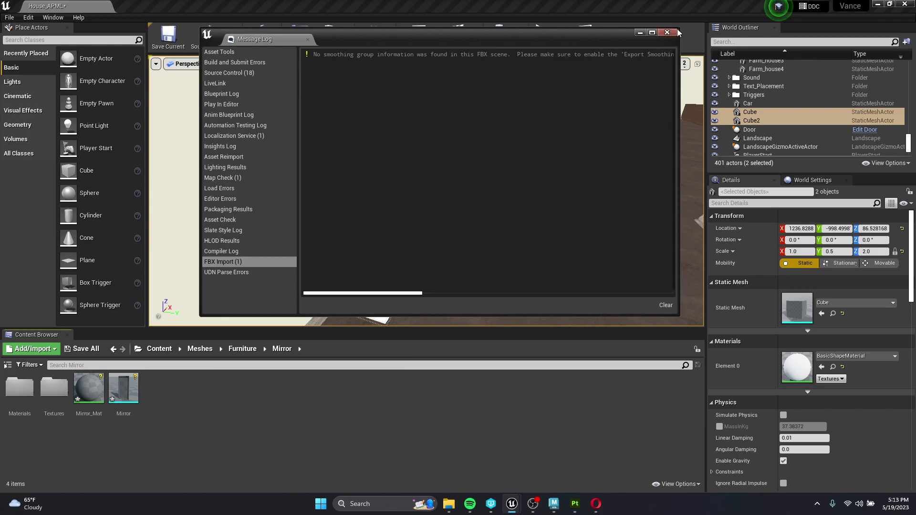
click(666, 32)
key(f)
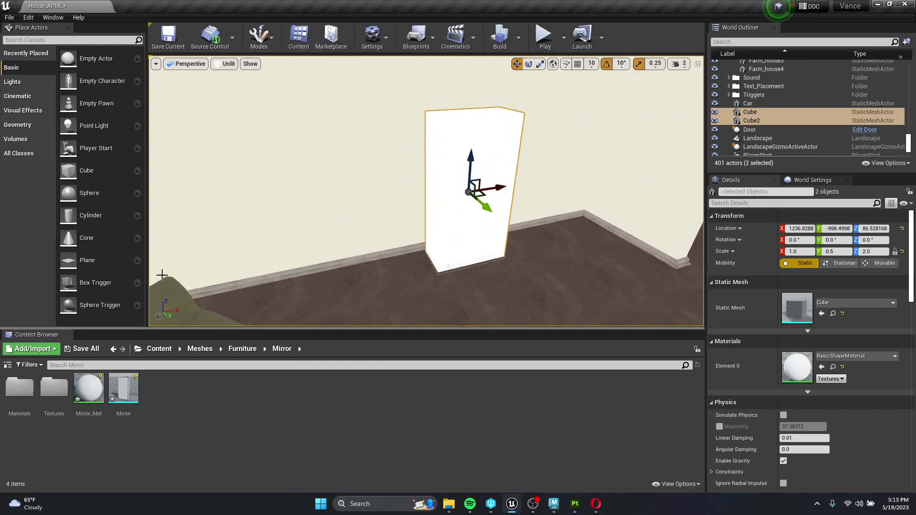
Step: Place the Mirror mesh in the level against the wall beside the white placeholder cubes
drag(123, 388, 386, 272)
key(f)
right_drag(387, 272, 429, 262)
key(f)
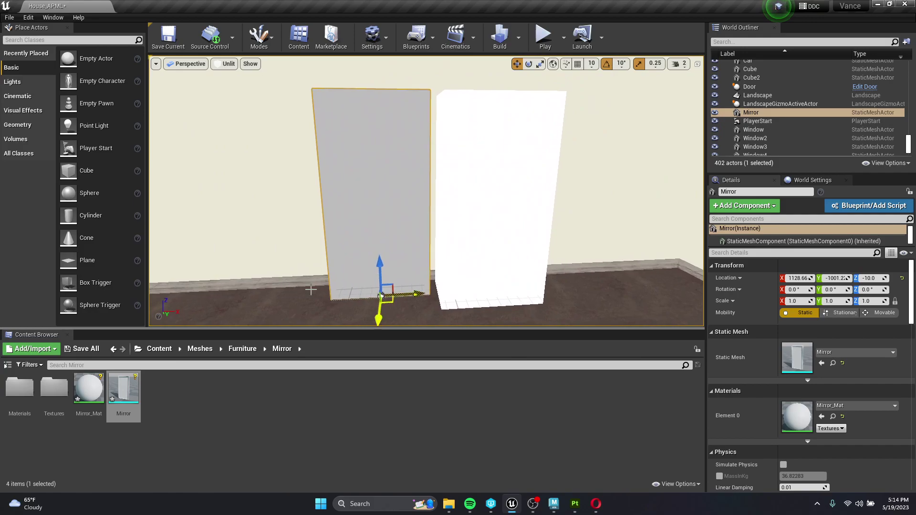
Step: Open the Mirror_Mat material and delete the Param node from its graph
click(89, 392)
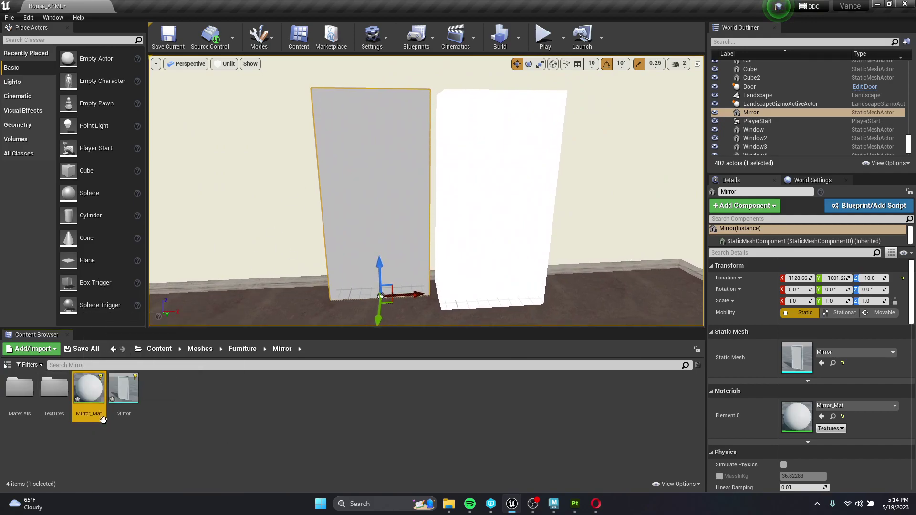
click(98, 446)
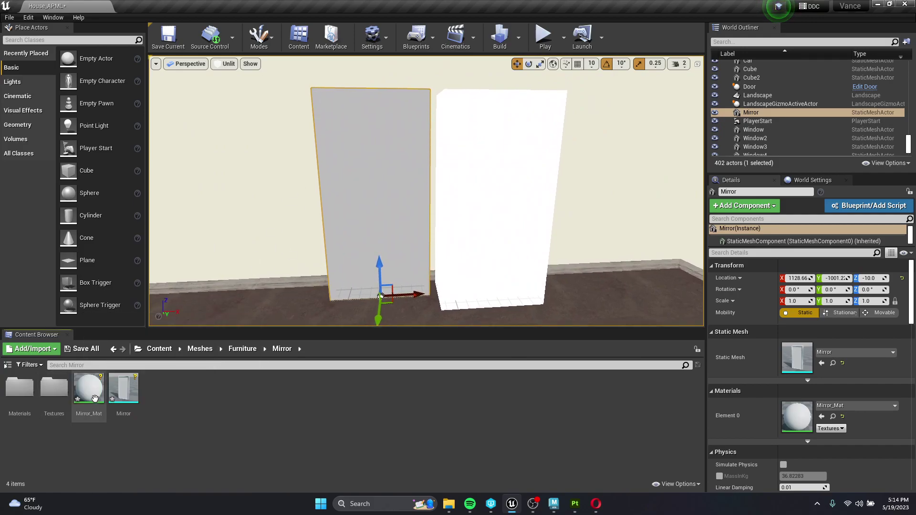
double_click(94, 399)
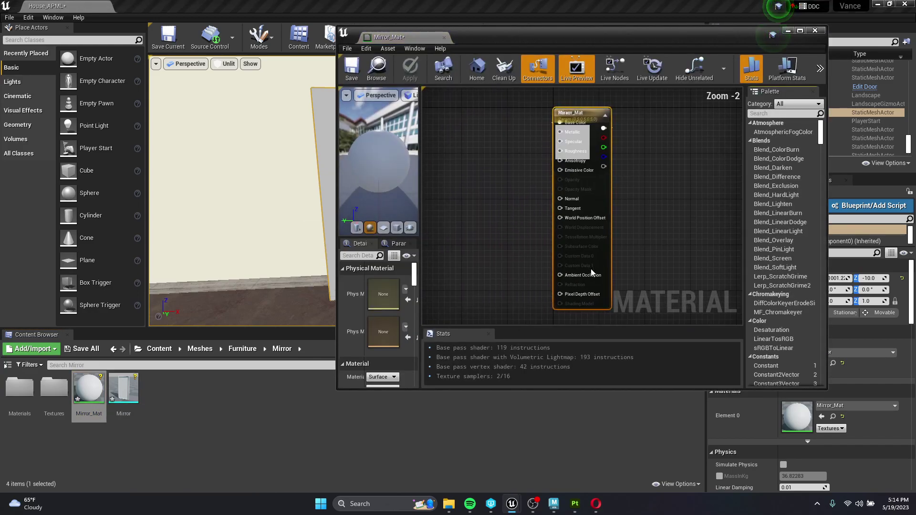
right_drag(590, 273, 671, 283)
drag(672, 153, 701, 153)
click(657, 148)
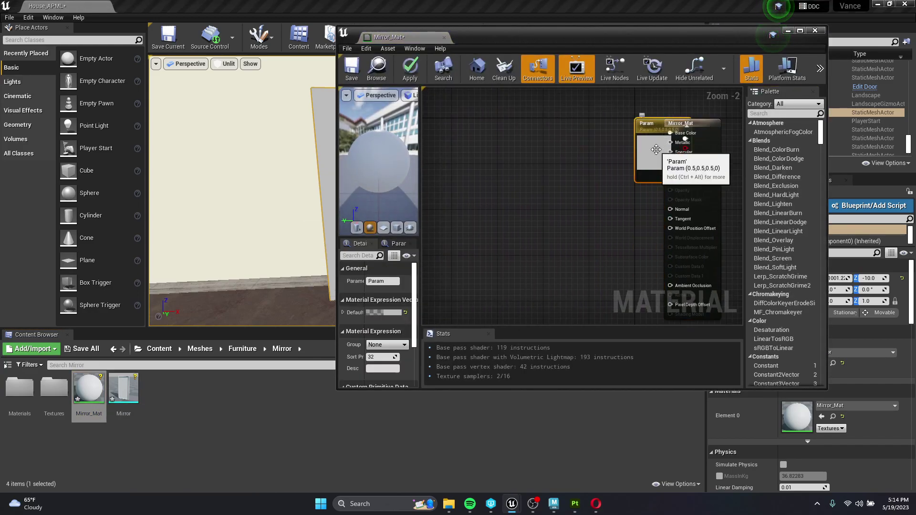
key(Delete)
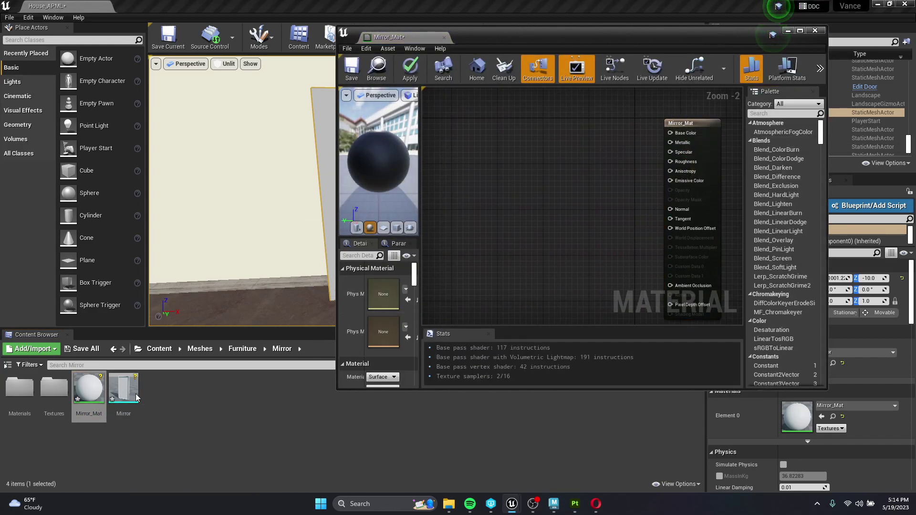
Step: Add the mirror's ORM texture to the Mirror_Mat graph and connect red to Ambient Occlusion, green to Roughness and blue to Metallic
double_click(54, 388)
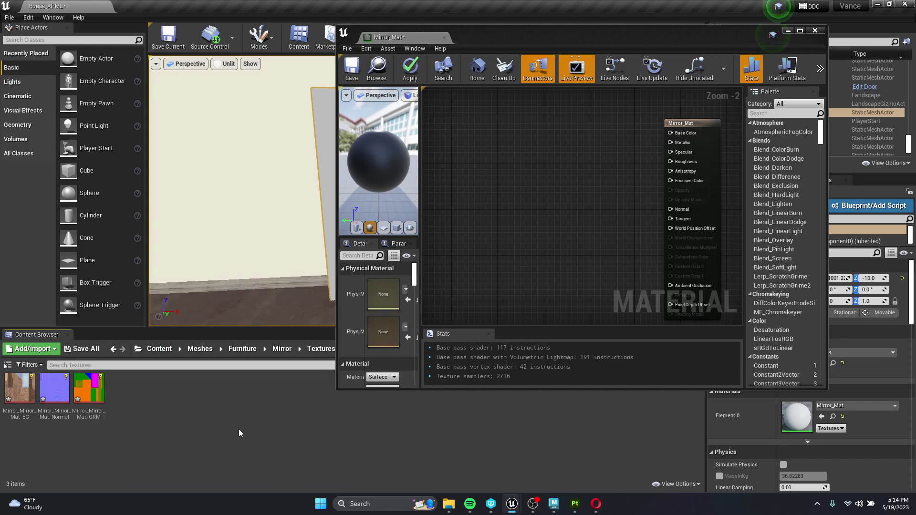
right_drag(628, 266, 540, 227)
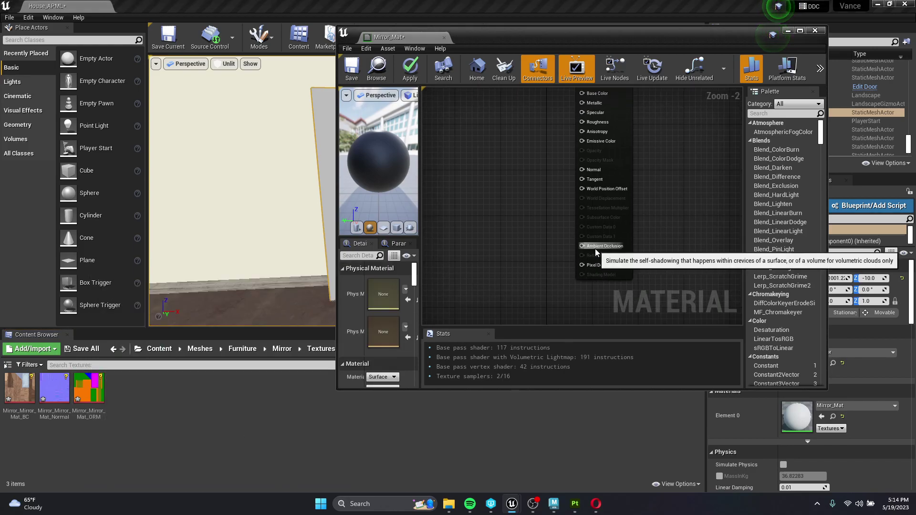
drag(89, 387, 470, 208)
drag(504, 223, 596, 247)
right_drag(533, 220, 525, 254)
drag(496, 266, 582, 155)
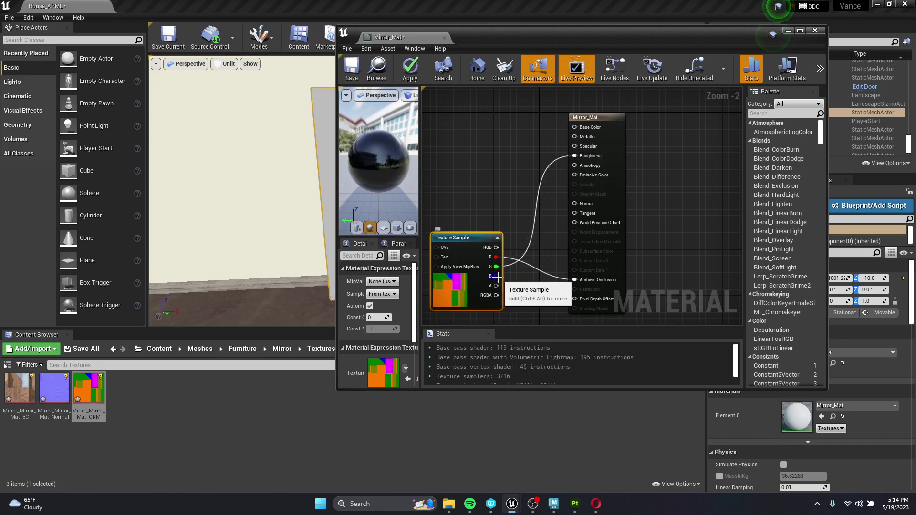
drag(497, 276, 580, 138)
click(493, 196)
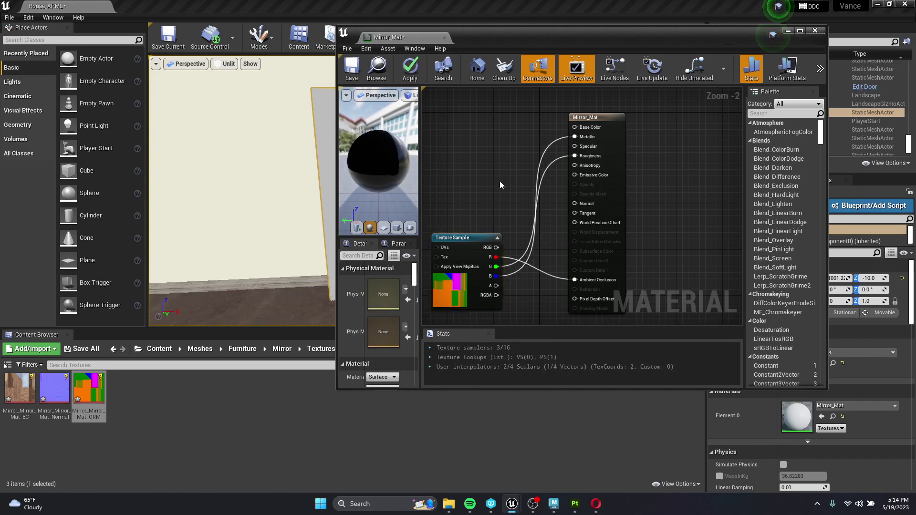
Step: Delete the ORM texture sample from the Mirror_Mat graph and close the material editor
drag(500, 183, 437, 317)
key(Delete)
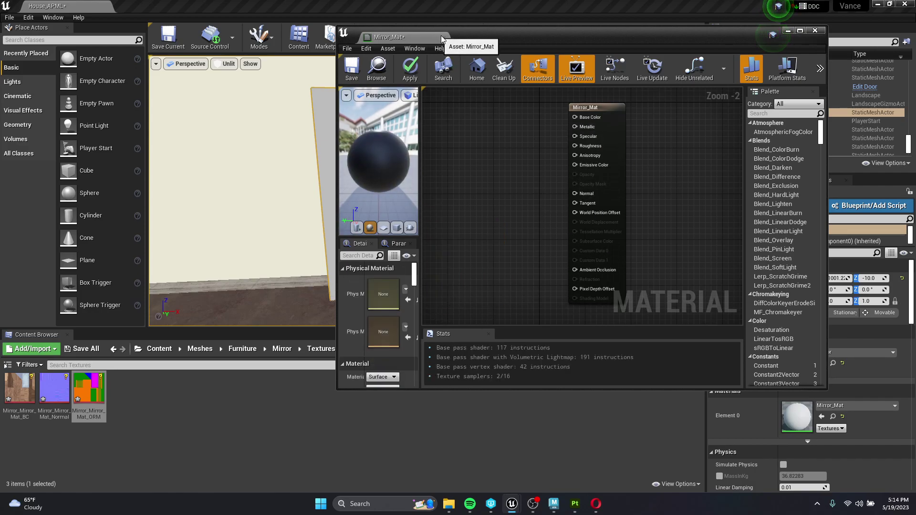
click(444, 37)
click(518, 286)
click(156, 405)
Step: Delete the Mirror_Mat material from the Furniture/Mirror folder
click(282, 350)
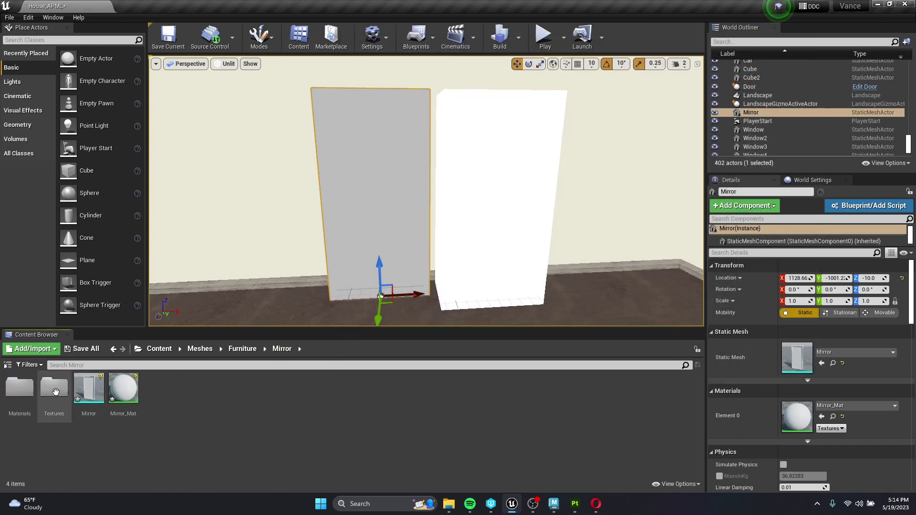
click(123, 387)
key(Delete)
click(339, 402)
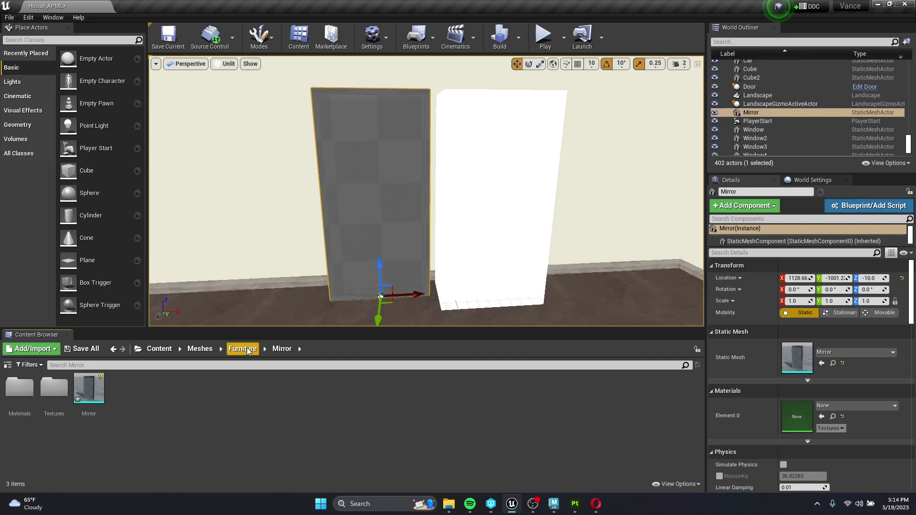
Step: Open the Mirror mesh for editing and copy the material instance from Couch/Material into the Mirror/Materials folder
double_click(89, 387)
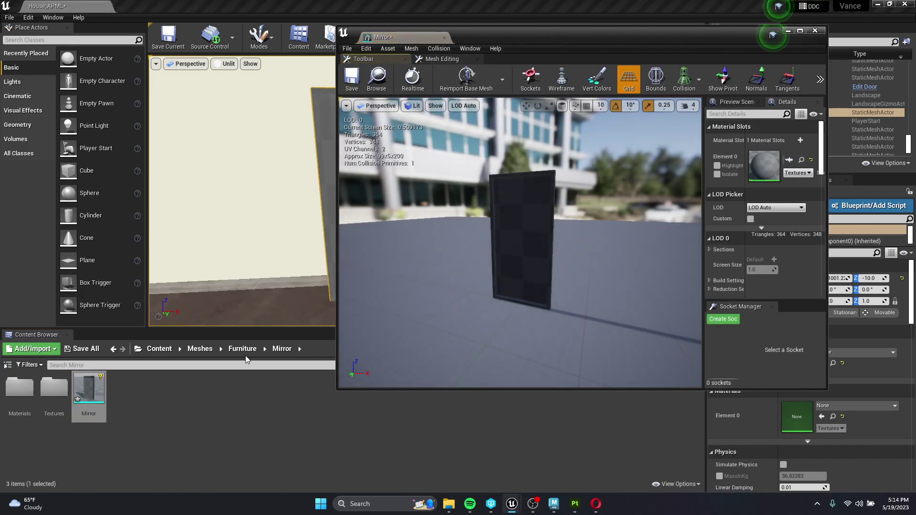
click(242, 349)
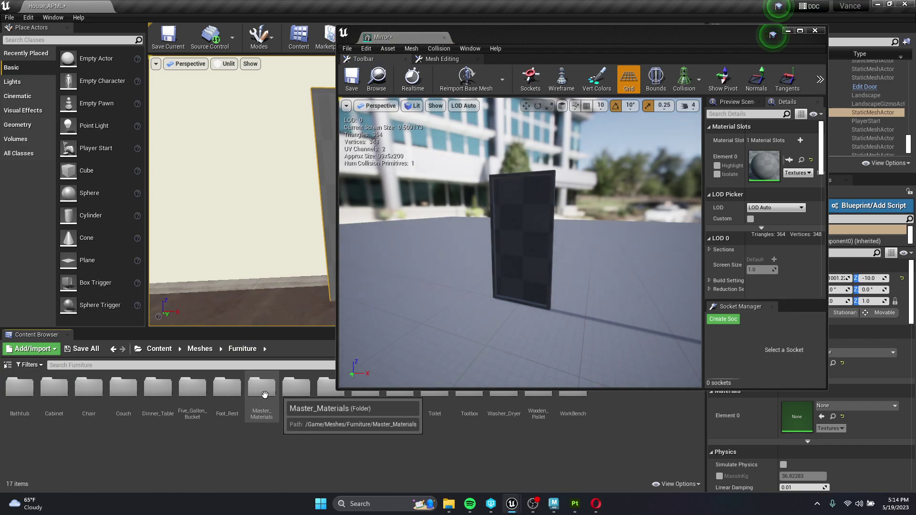
click(124, 398)
double_click(124, 388)
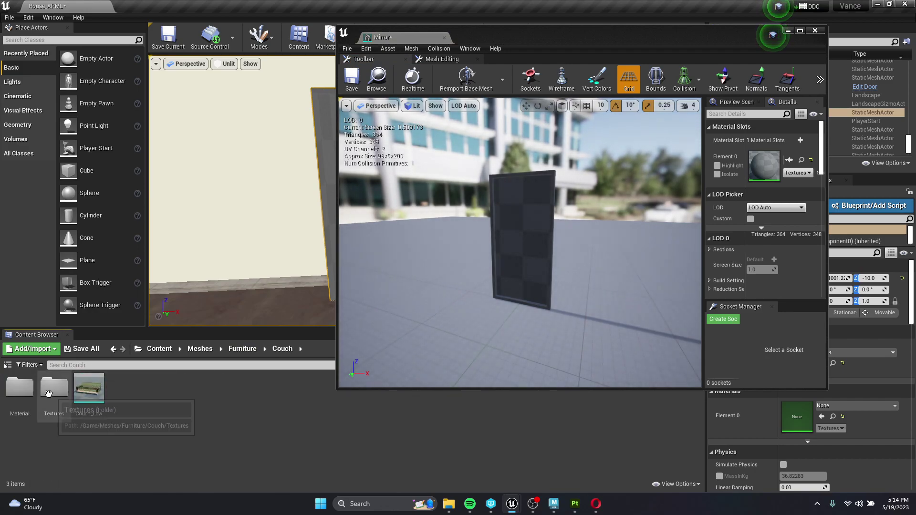
double_click(20, 387)
click(244, 349)
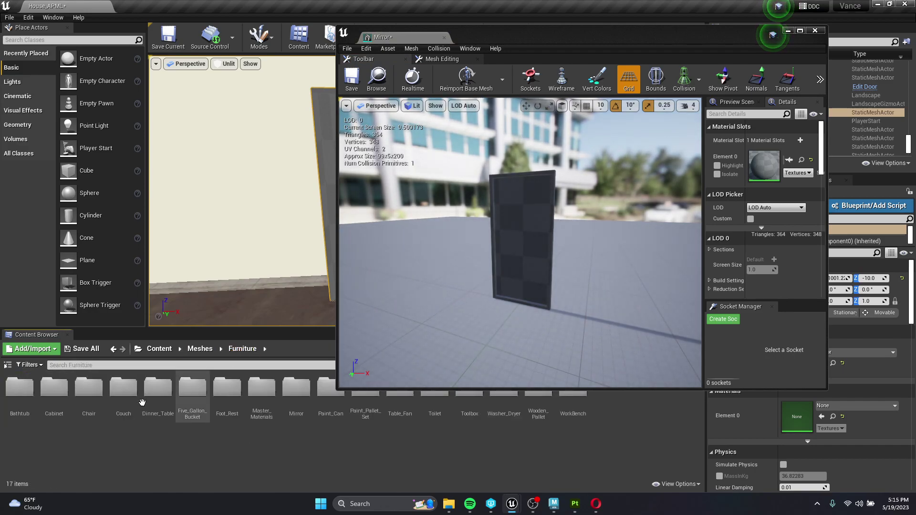
double_click(297, 391)
double_click(36, 395)
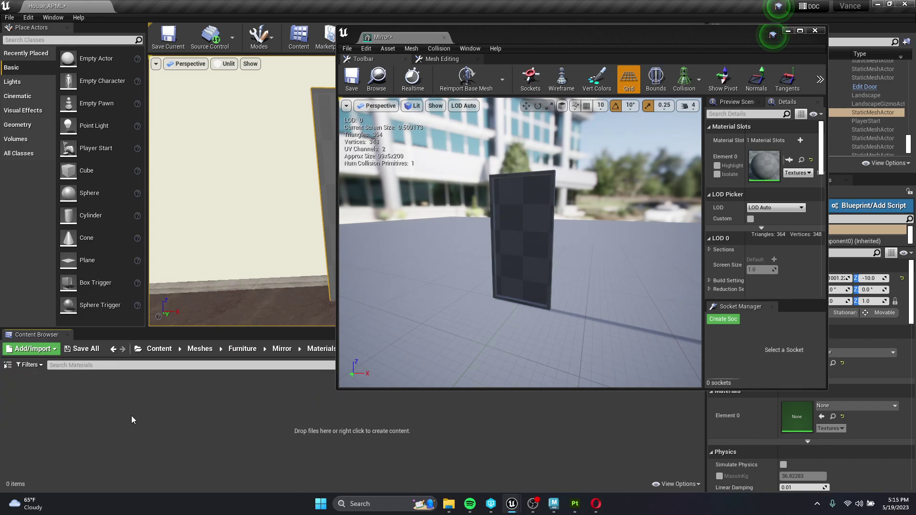
key(ctrl+s)
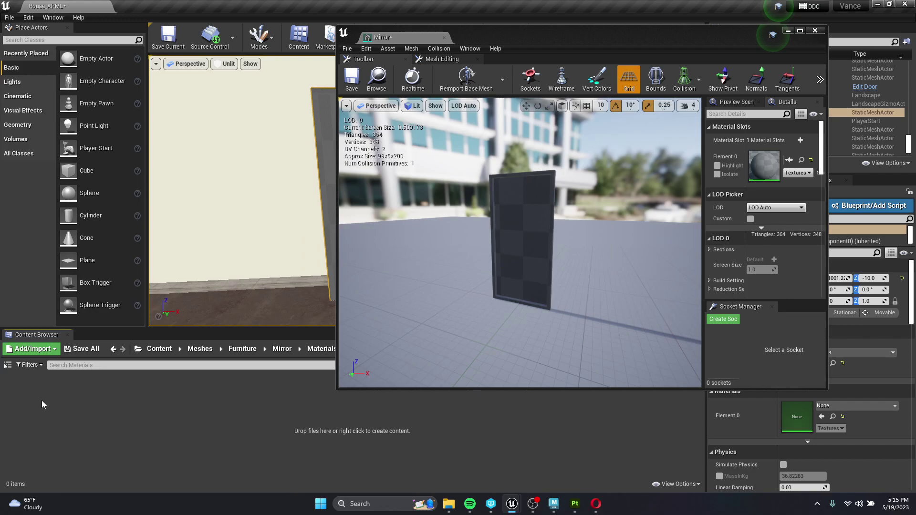
key(ctrl+v)
Step: Rename the copied material instance as MI_Mirror and assign it to the Mirror mesh's Element 0 material slot
click(23, 392)
key(F2)
text(MI_Mirror)
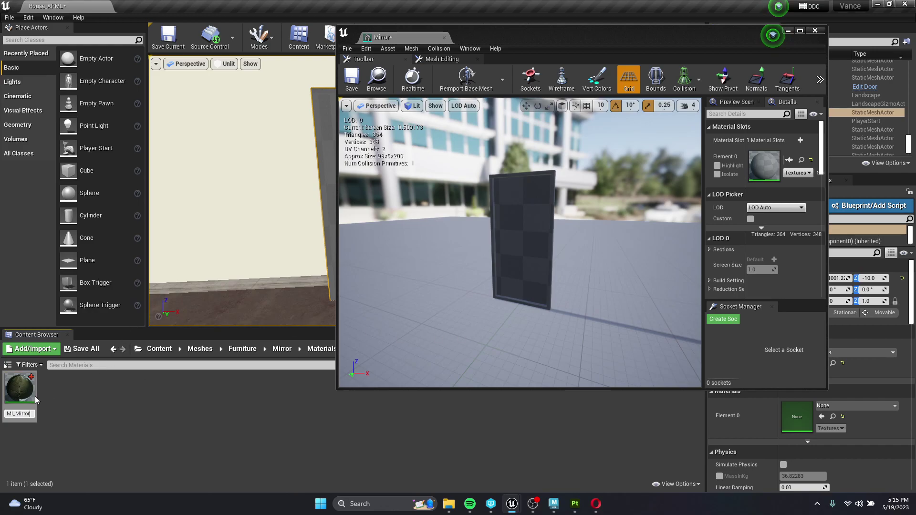
key(ctrl+s)
key(Return)
drag(19, 389, 776, 169)
click(815, 30)
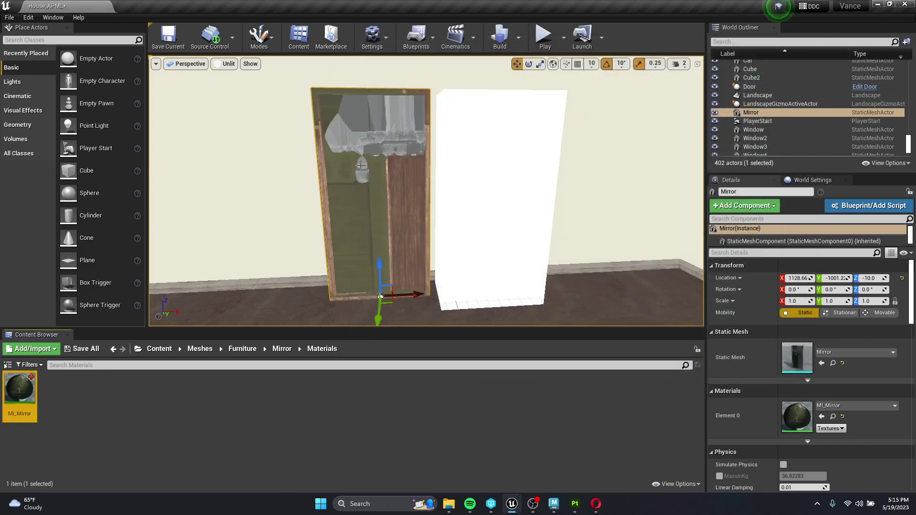
Step: Assign the mirror's BC, Normal and ORM textures to MI_Mirror's base color, Normals and ORM parameters and save the instance
double_click(19, 388)
drag(529, 44, 634, 63)
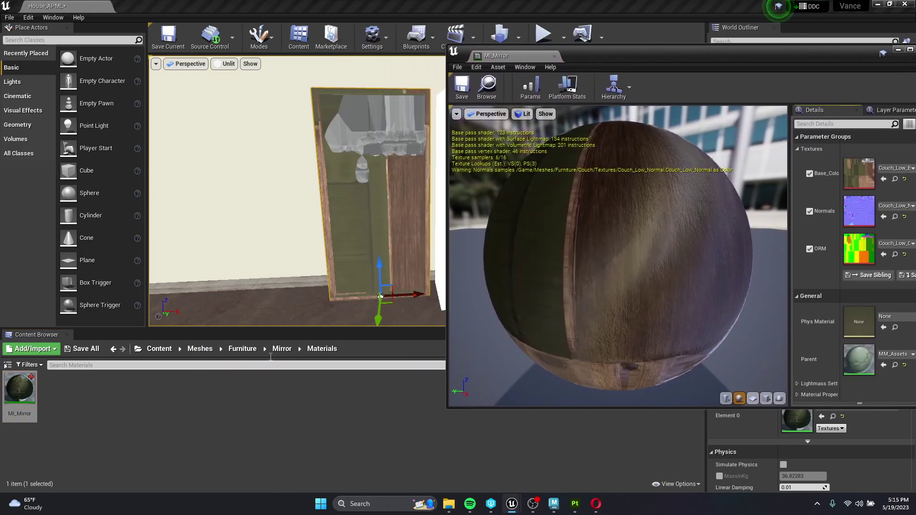
click(242, 348)
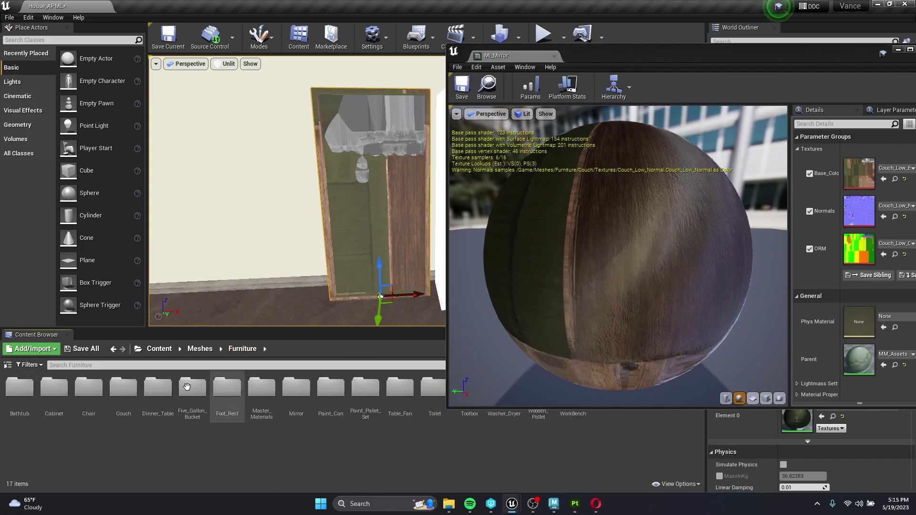
double_click(298, 389)
double_click(89, 396)
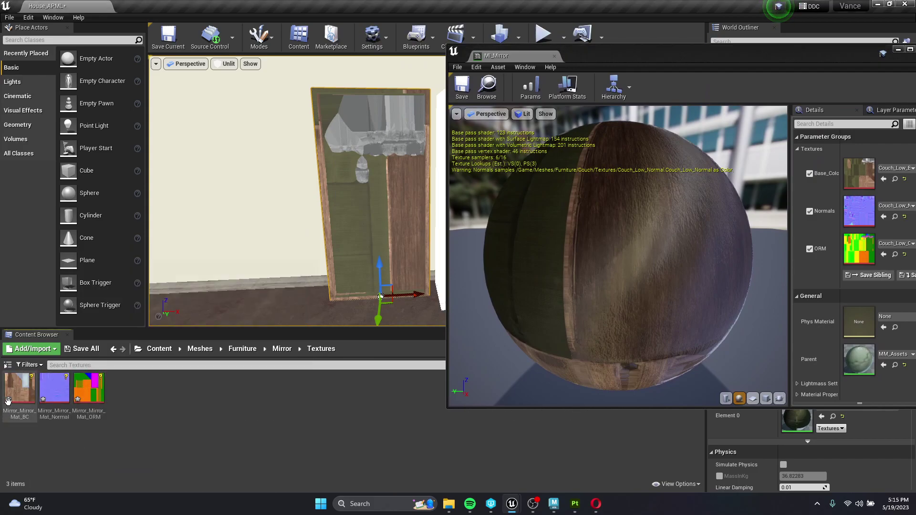
drag(20, 389, 858, 173)
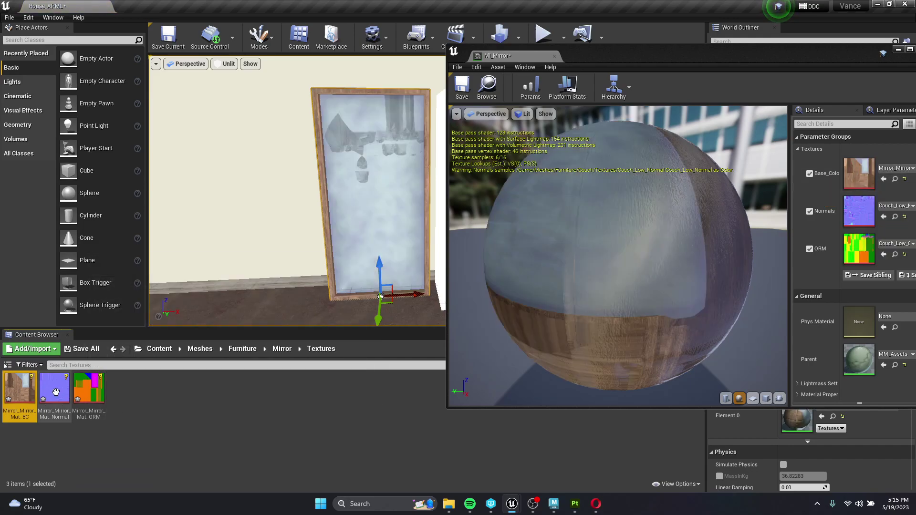
drag(55, 387, 845, 213)
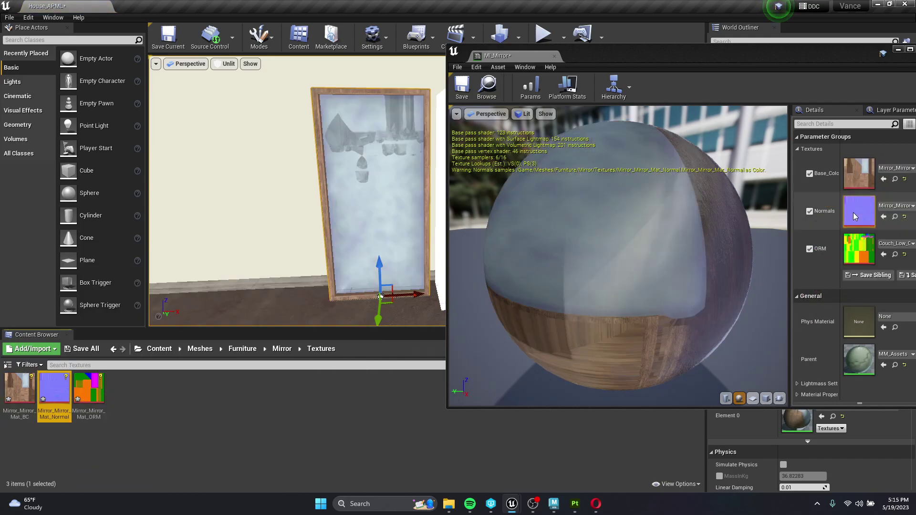
drag(89, 396, 842, 255)
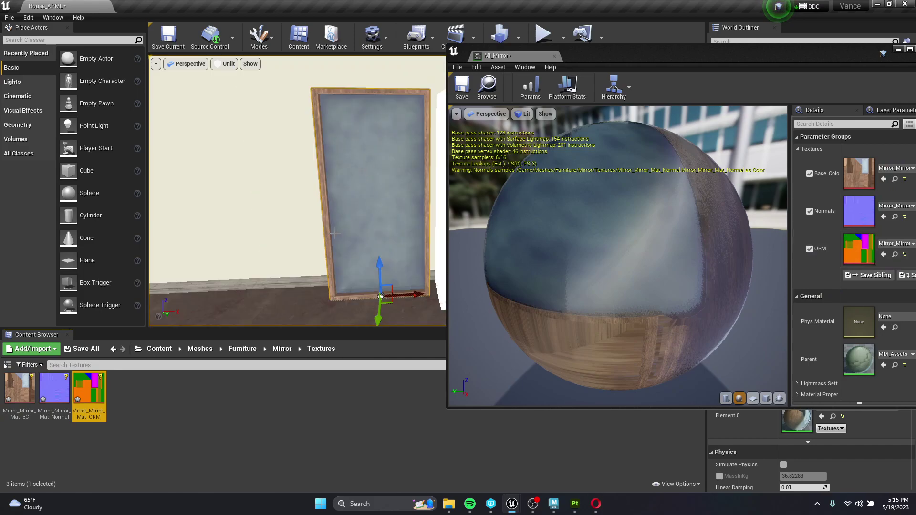
click(460, 87)
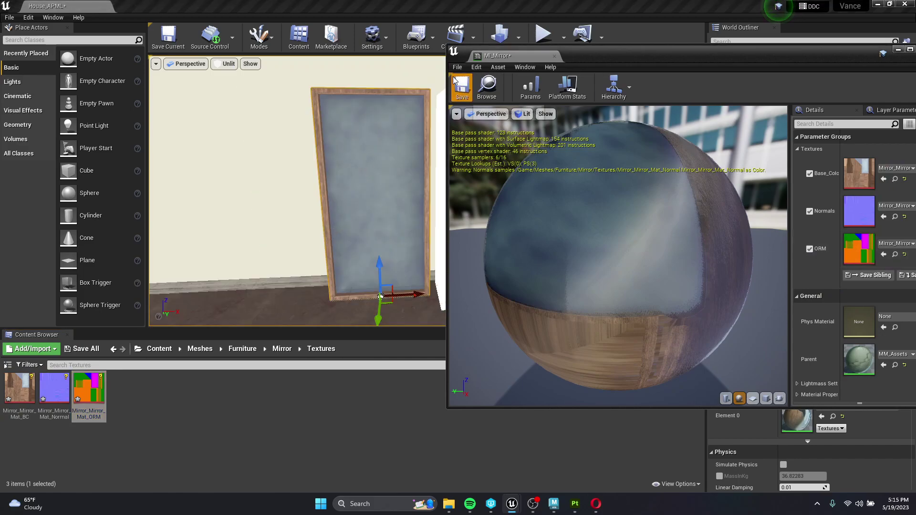
click(554, 56)
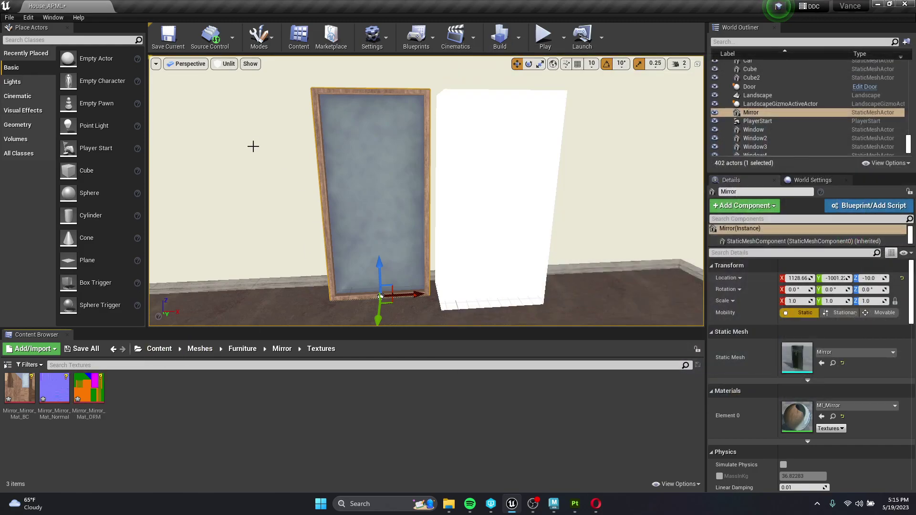
Step: Switch the level viewport's view mode from Unlit to Lit
click(226, 67)
click(230, 93)
click(254, 92)
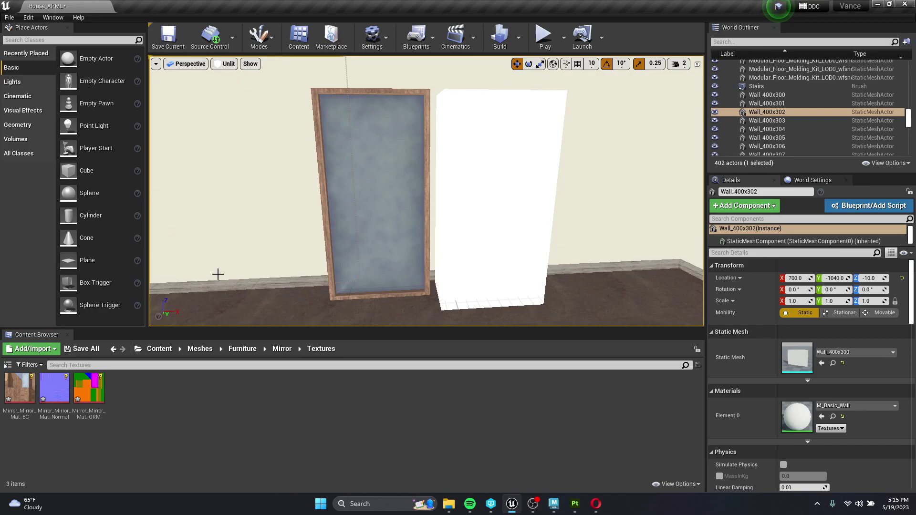
click(227, 64)
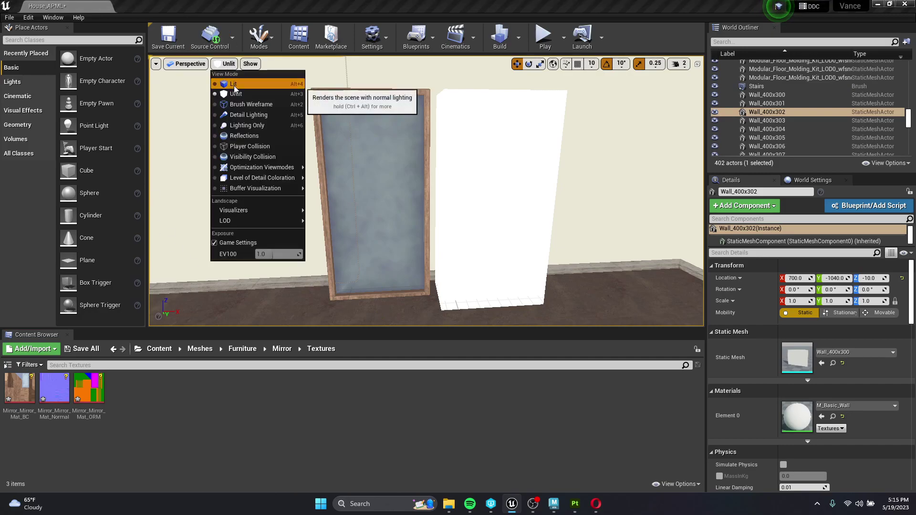
click(234, 86)
mouse_move(517, 208)
right_down()
mouse_move(453, 209)
mouse_move(529, 208)
right_up()
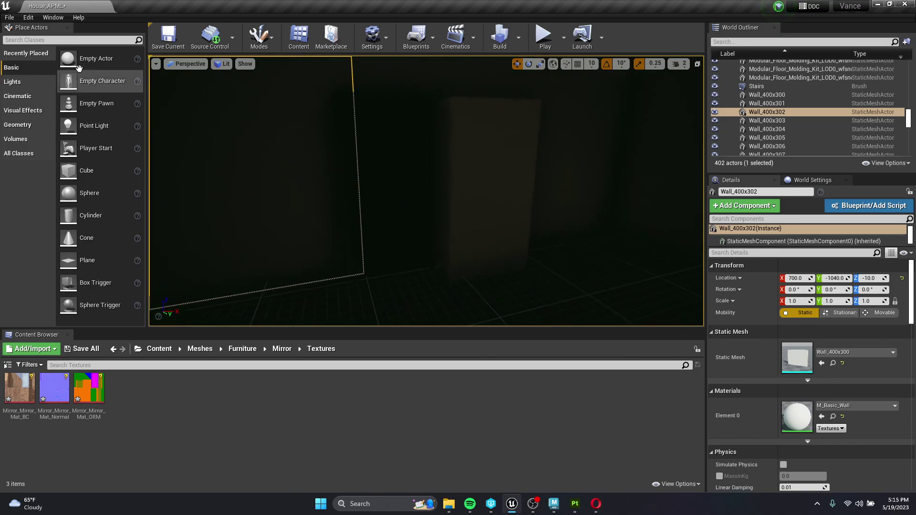
Step: Place a Point Light in front of the mirror to illuminate it
click(12, 81)
drag(94, 81, 418, 142)
right_drag(417, 142, 467, 145)
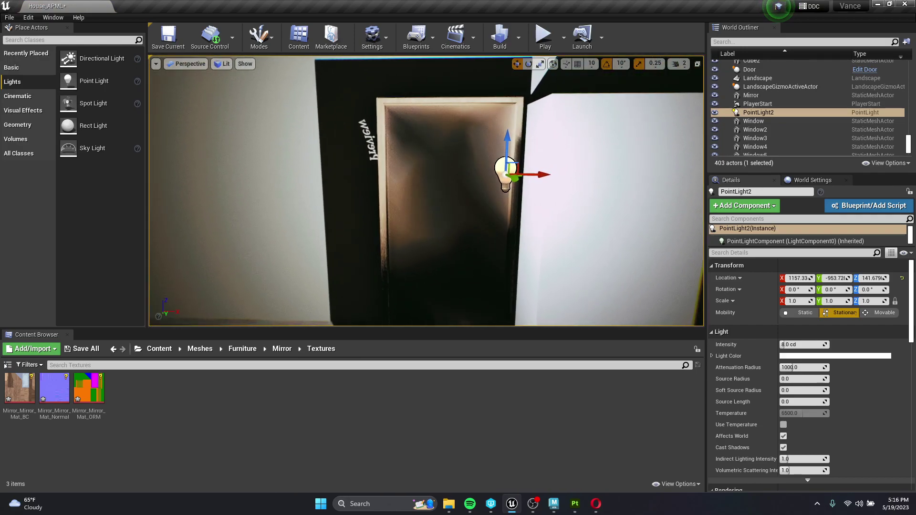
Step: Find the Box Reflection Capture actor and place one on the floor in front of the mirror
click(31, 40)
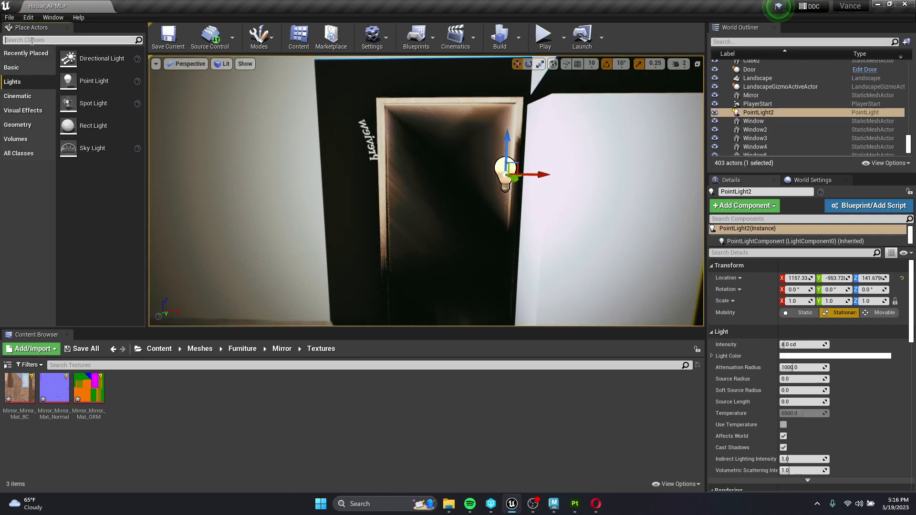
text(refle)
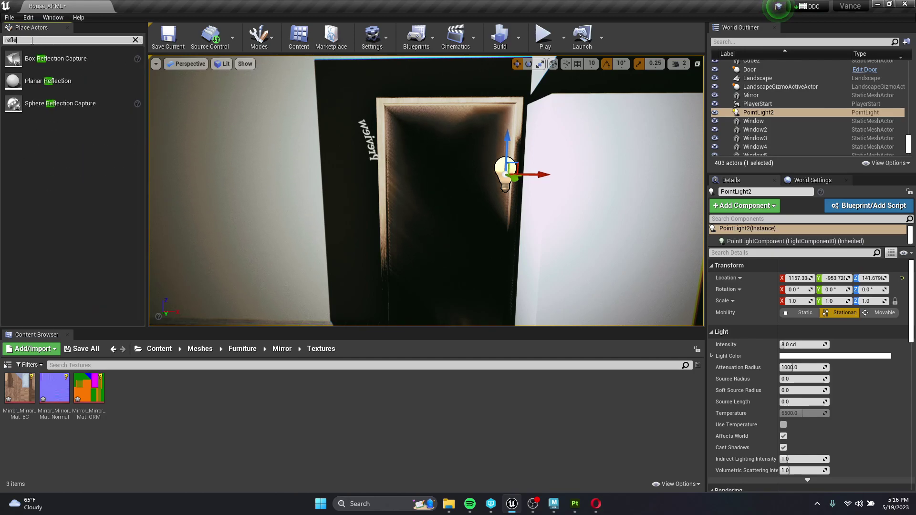
drag(52, 58, 446, 304)
right_drag(446, 303, 558, 302)
key(r)
right_drag(482, 286, 441, 274)
key(s)
key(w)
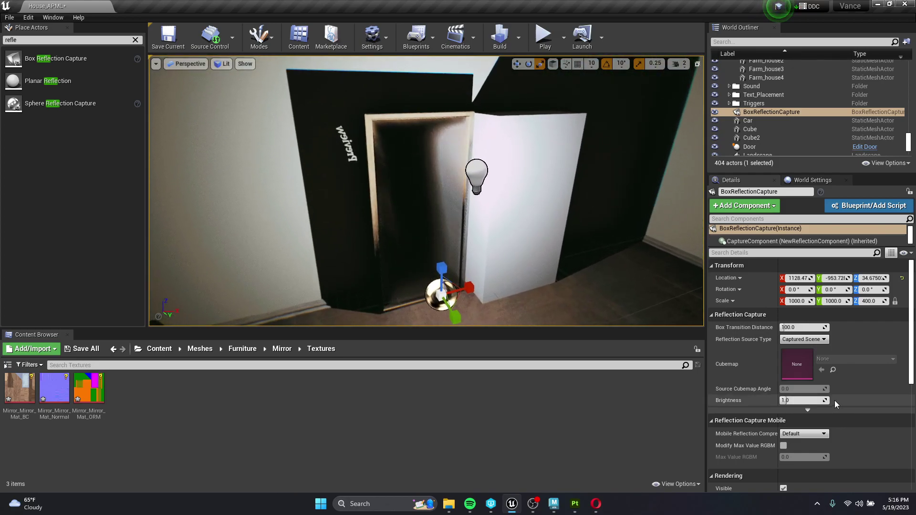
scroll(834, 399, down, 6)
scroll(832, 398, up, 5)
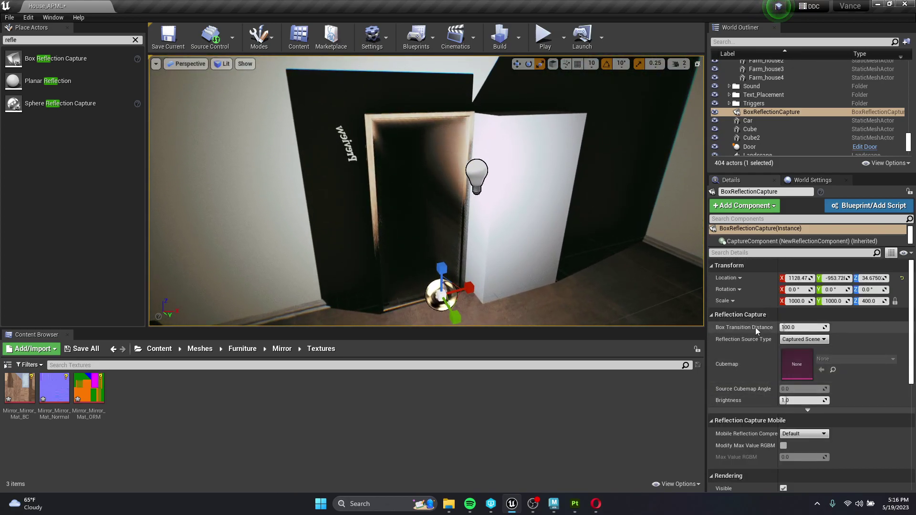
Step: Scale the box reflection capture to 100 in X, 20 in Y and 40 in Z
click(797, 301)
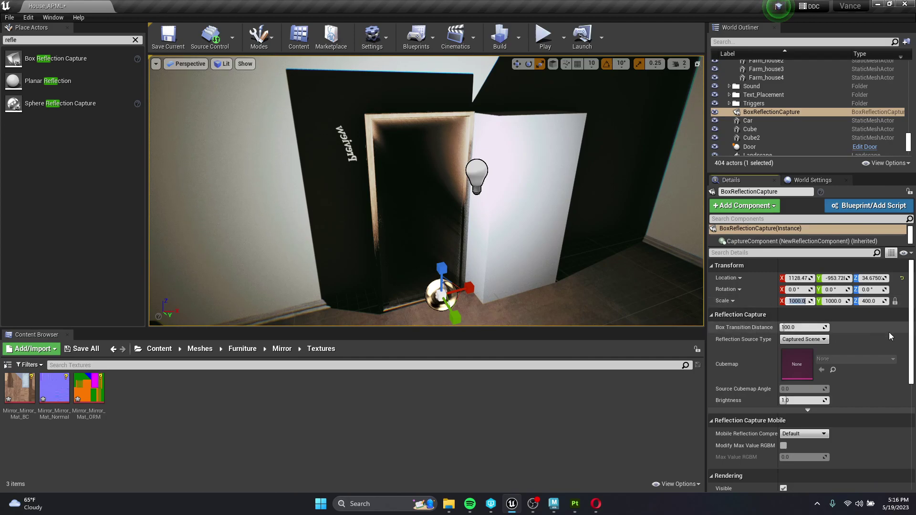
text(100)
key(Return)
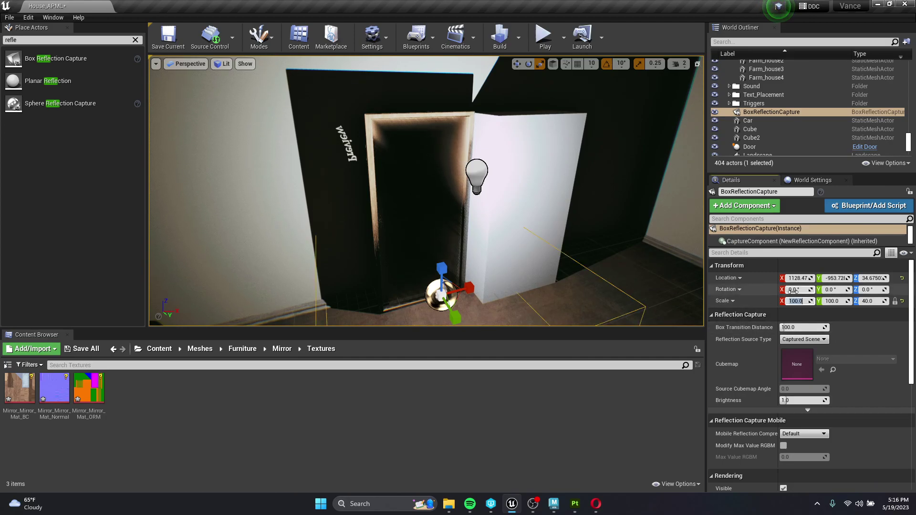
right_drag(477, 200, 491, 228)
click(840, 302)
text(20)
key(Return)
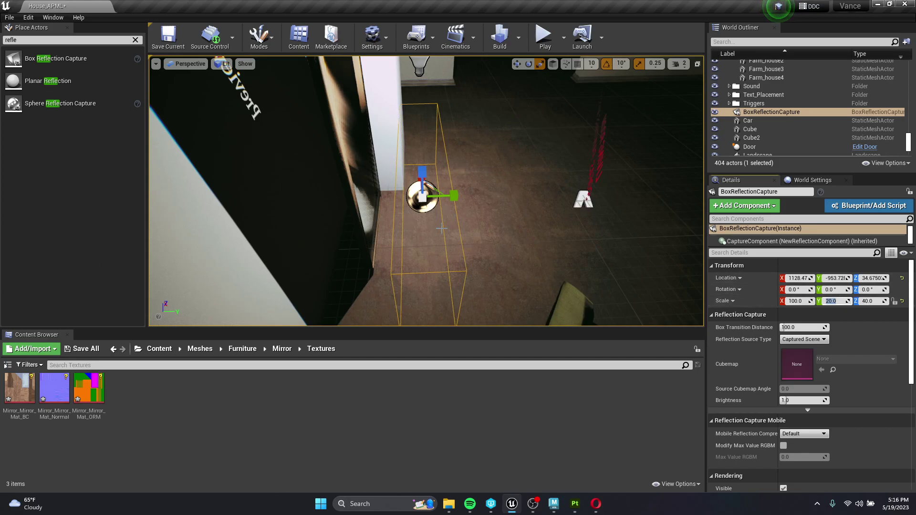
Step: Move the box reflection capture along the Y axis up to the mirror's surface
click(444, 198)
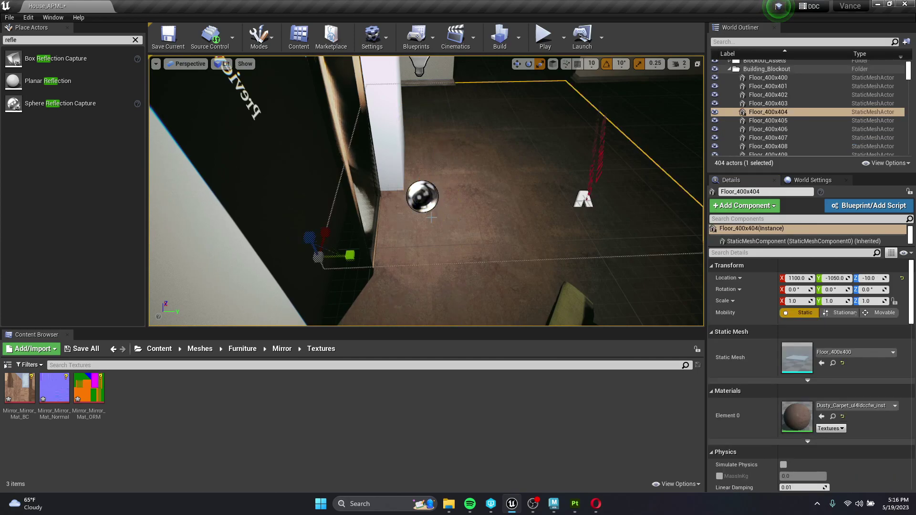
key(ctrl+z)
key(w)
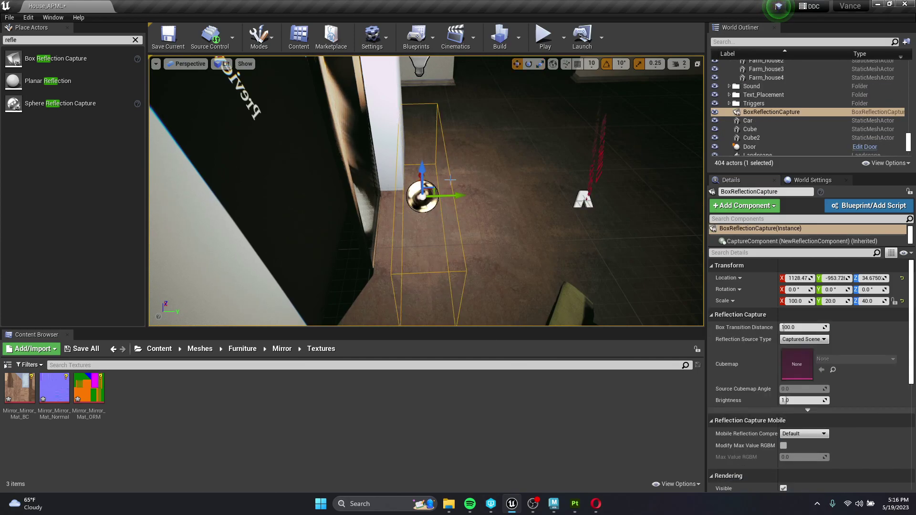
drag(448, 196, 397, 196)
Step: Delete the two placeholder cubes standing beside the mirror
right_drag(397, 196, 313, 192)
click(494, 305)
key(Delete)
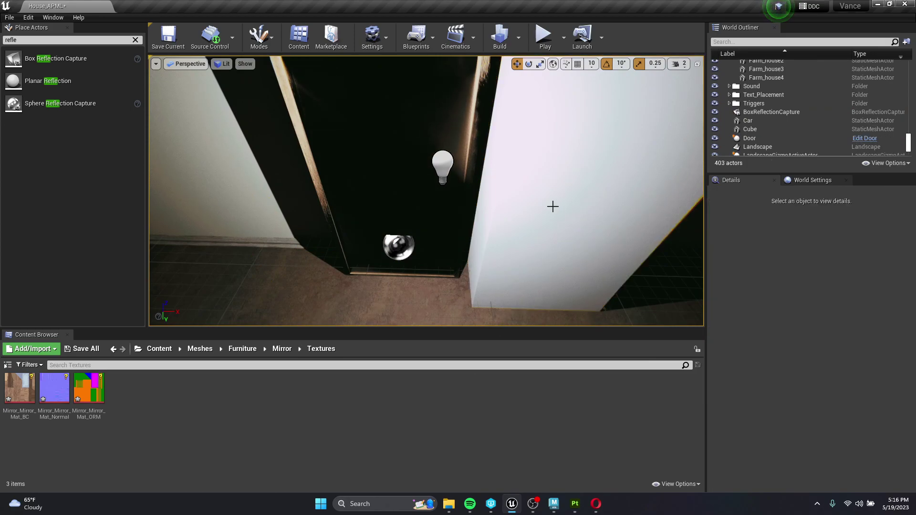
click(510, 287)
key(Delete)
right_drag(578, 296, 558, 289)
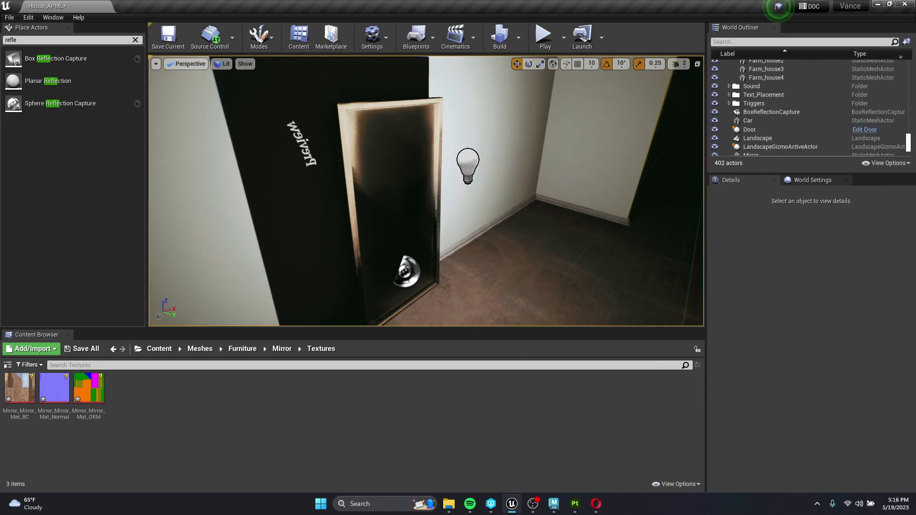
Step: Delete the point light in front of the mirror
click(452, 150)
right_drag(452, 150, 338, 127)
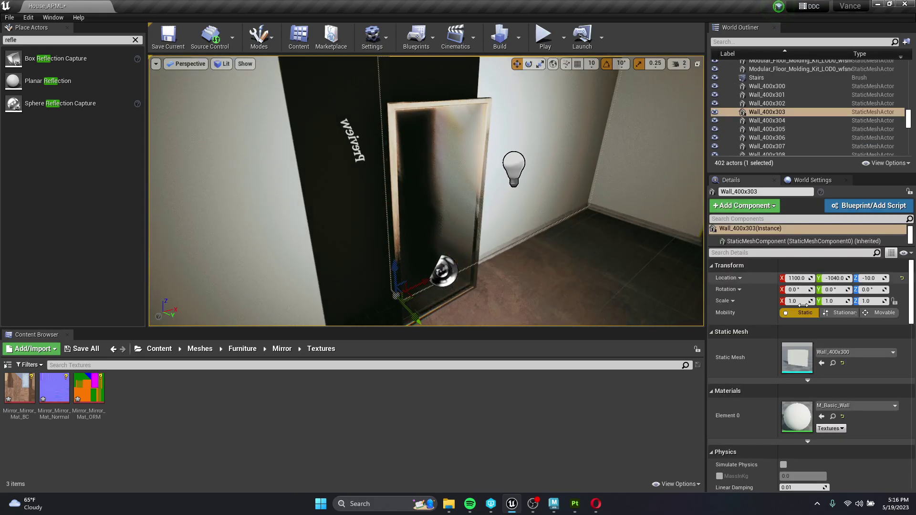
click(514, 173)
key(Delete)
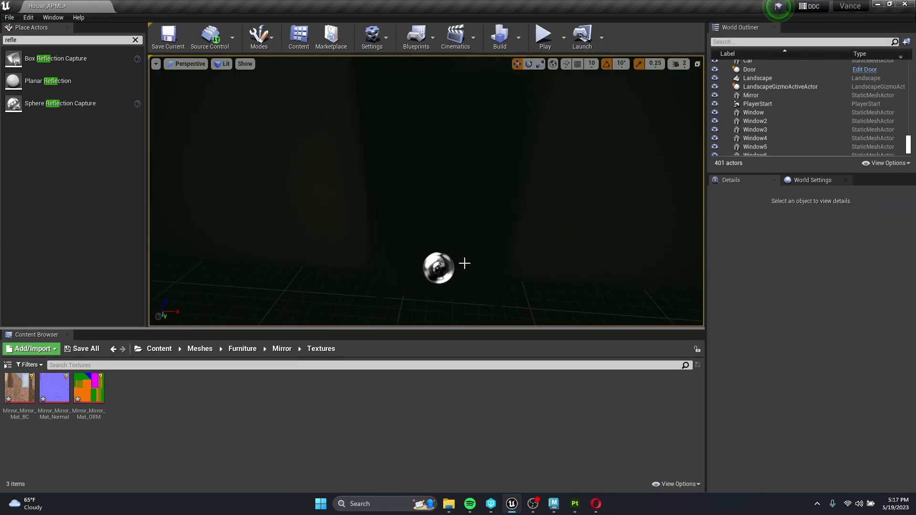
right_drag(471, 253, 429, 230)
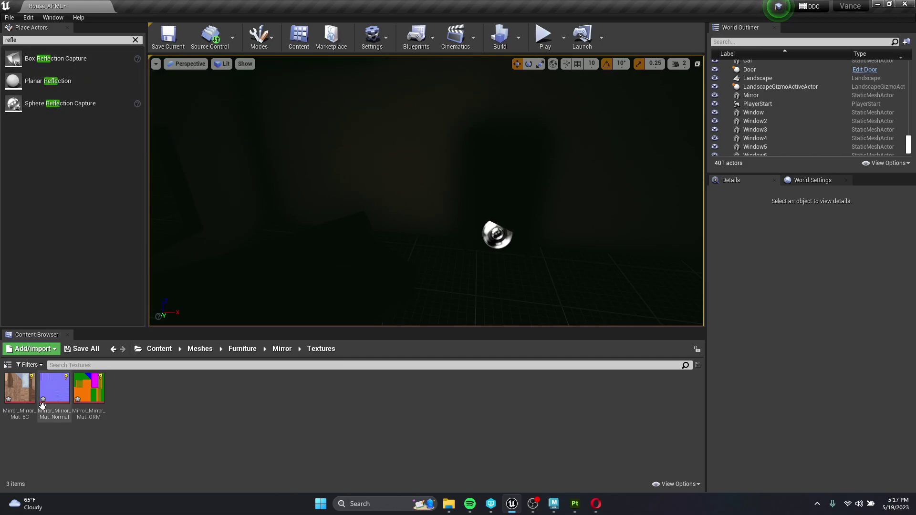
Step: Mark the mirror's BC, Normal and ORM textures for add in source control and check out the House_APML level to save it
click(20, 387)
shift+click(92, 386)
right_click(93, 387)
mouse_move(147, 376)
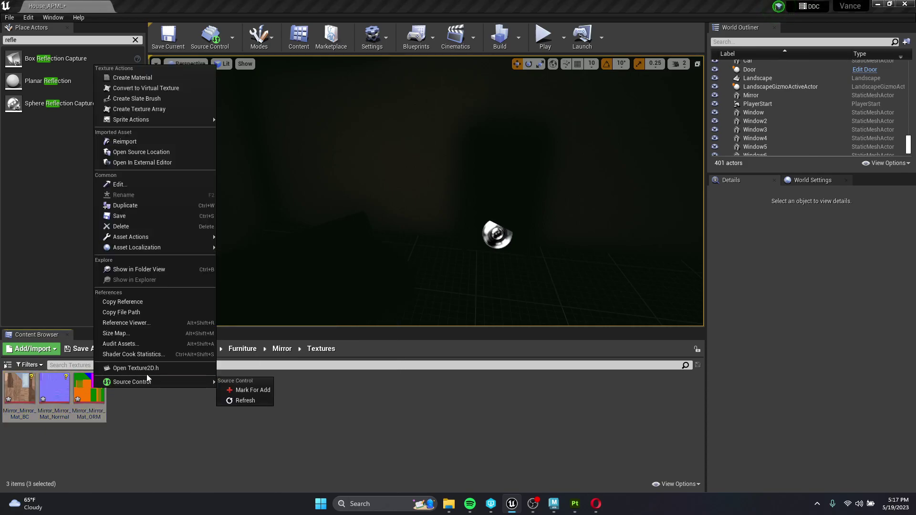
click(252, 389)
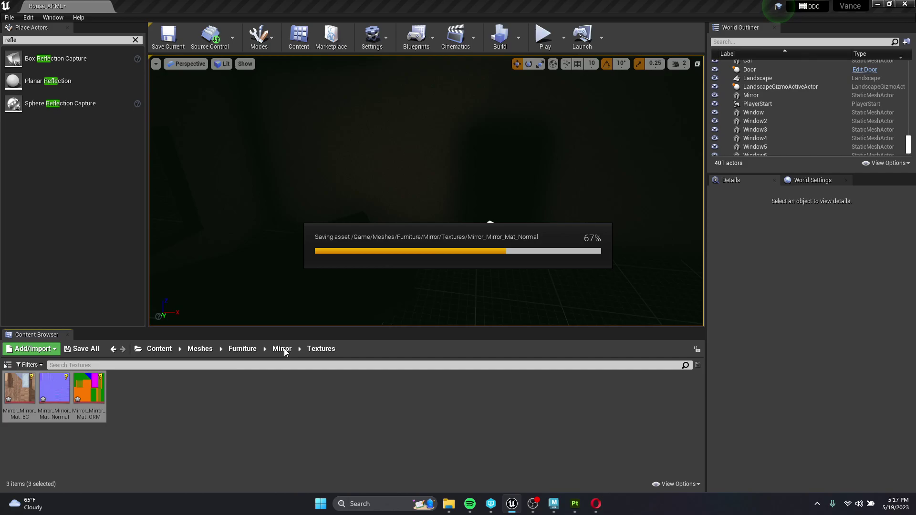
right_drag(479, 286, 489, 225)
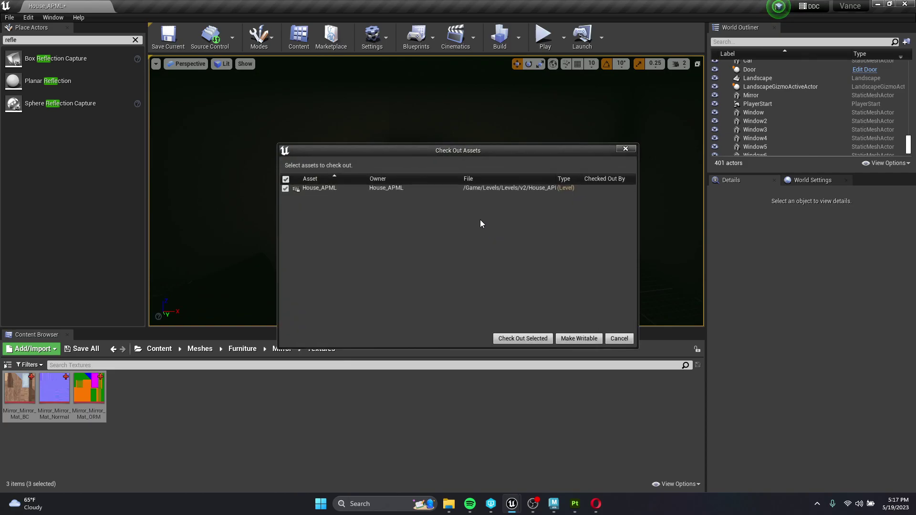
click(519, 339)
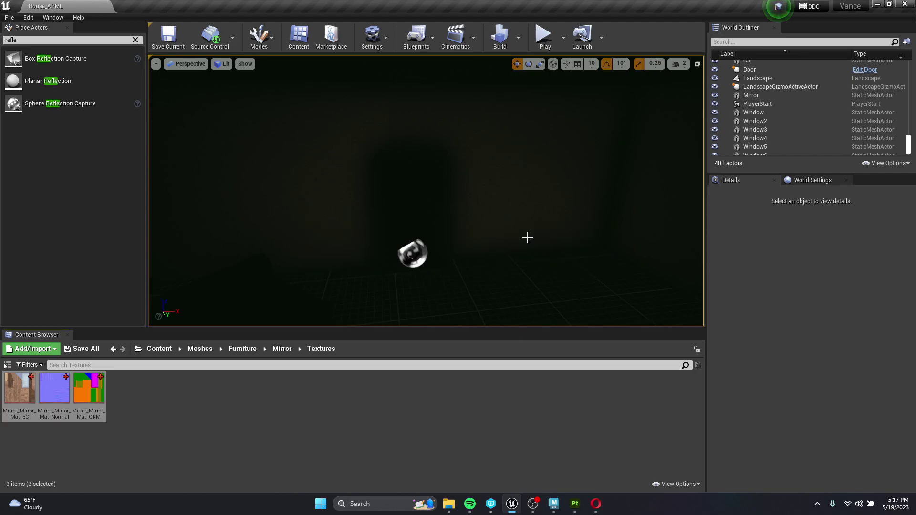
Step: Submit the House_APML level and mirror assets to source control without StaticMesh, using the changelist description "dsffdgdfgh"
click(225, 32)
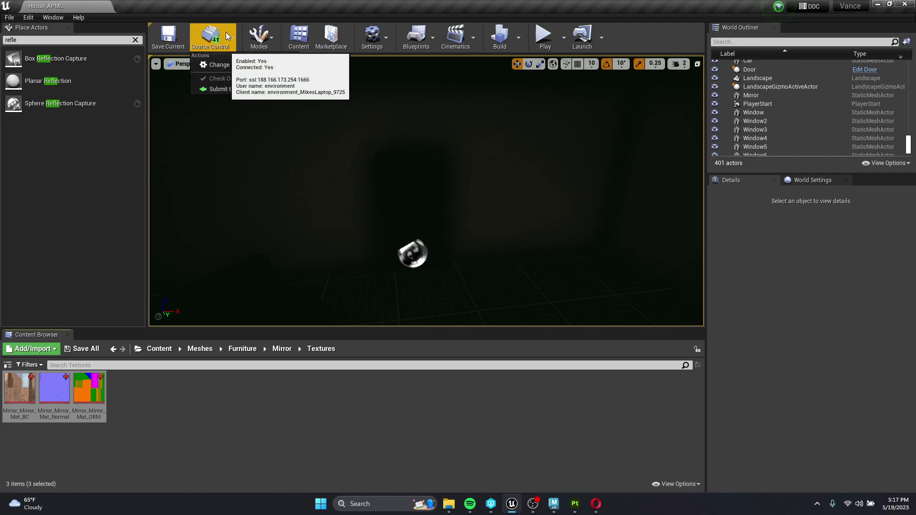
click(220, 88)
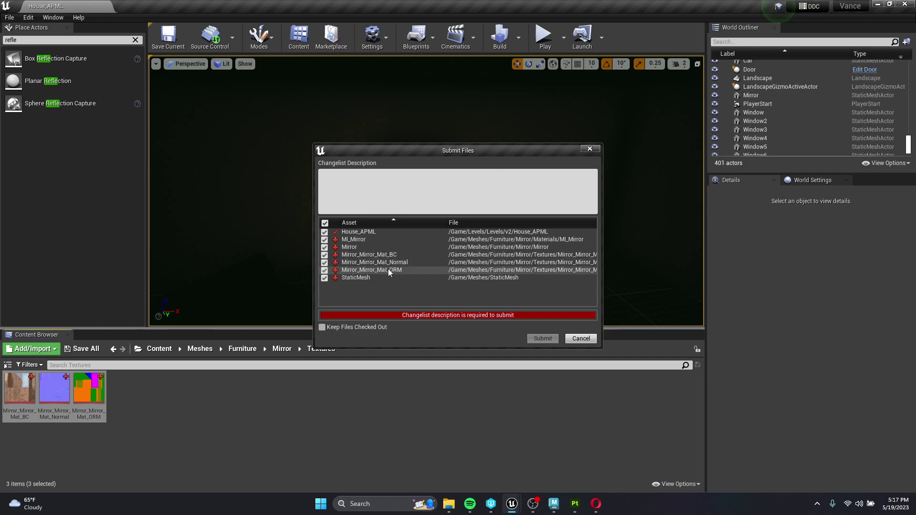
click(325, 278)
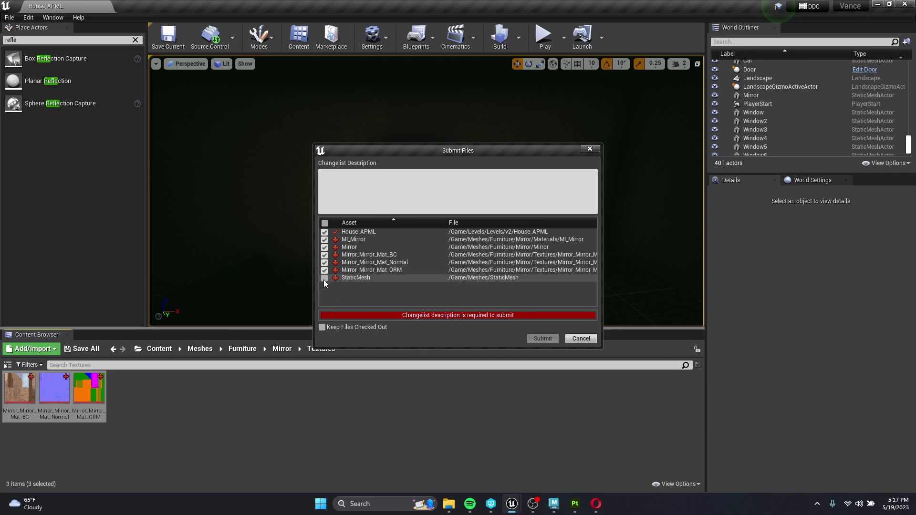
click(417, 177)
text(dsffdgdfgh)
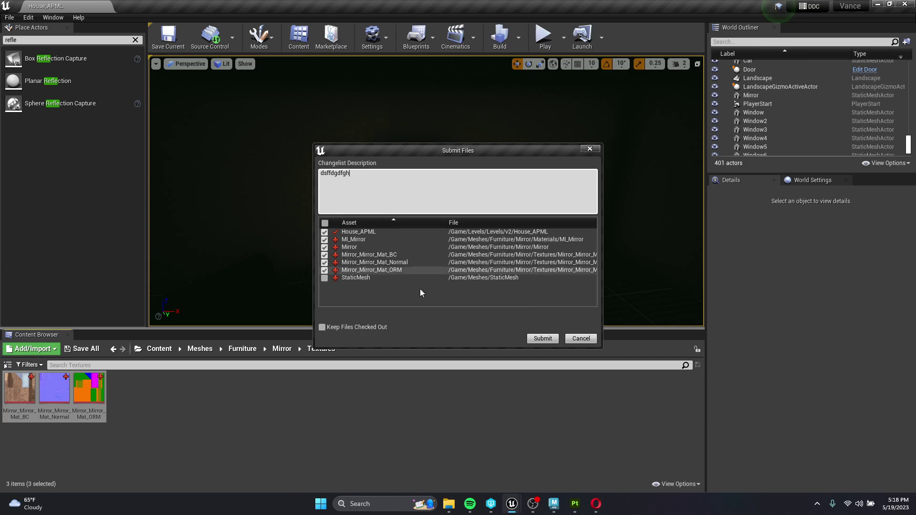
click(539, 340)
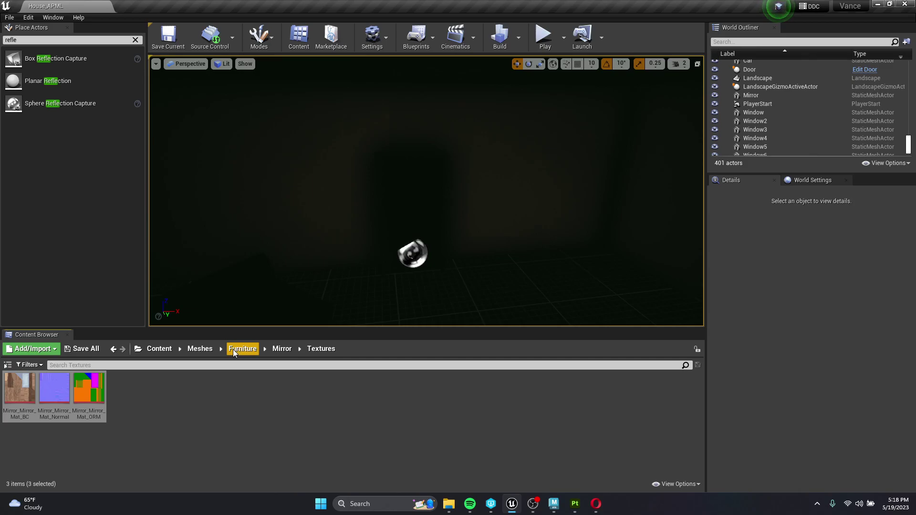
Step: Switch to Substance 3D Painter and change the main shader to pbr-metal-rough-with-alpha-blending
mouse_move(571, 506)
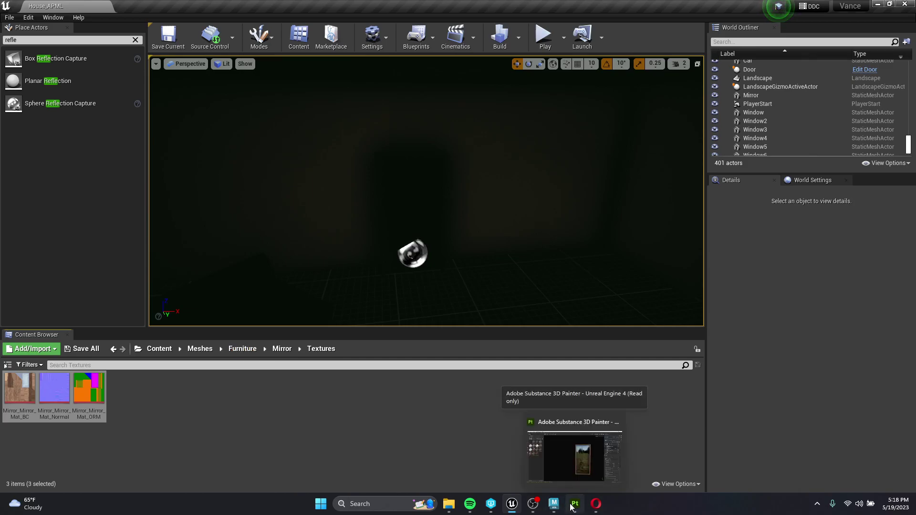
click(571, 508)
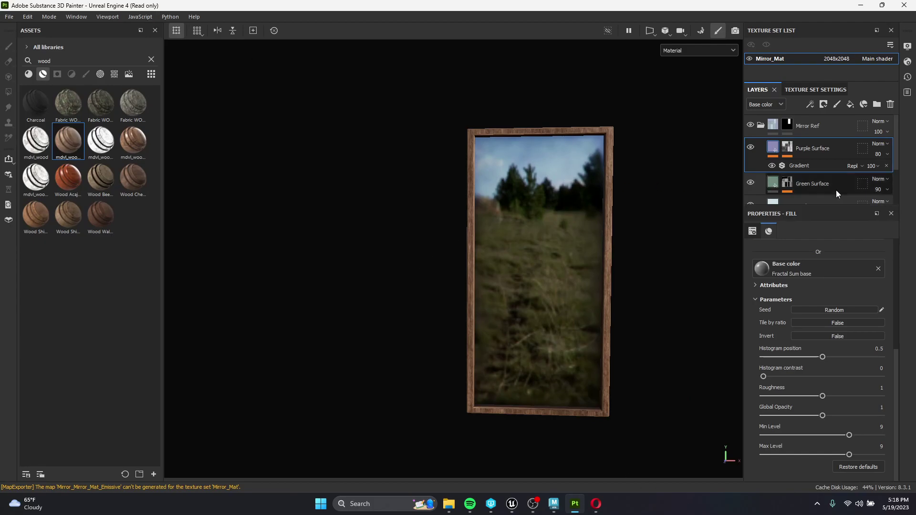
click(760, 126)
click(760, 126)
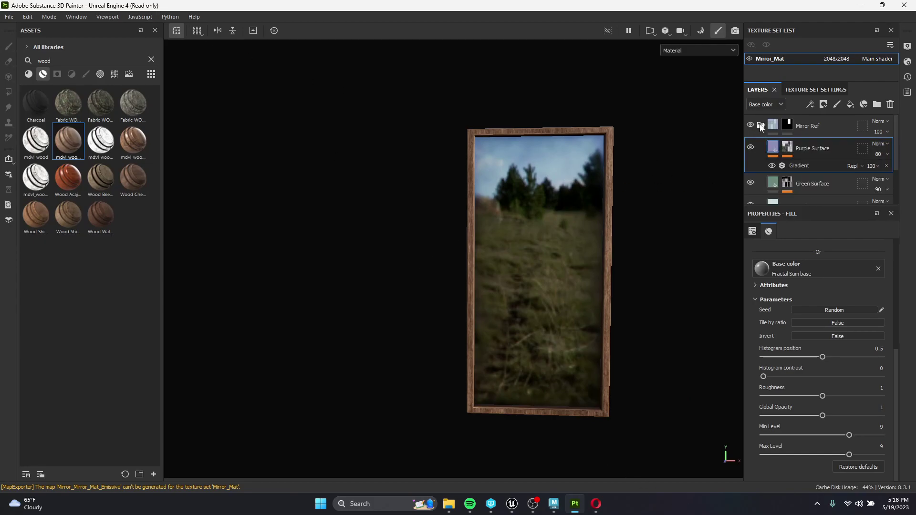
click(906, 62)
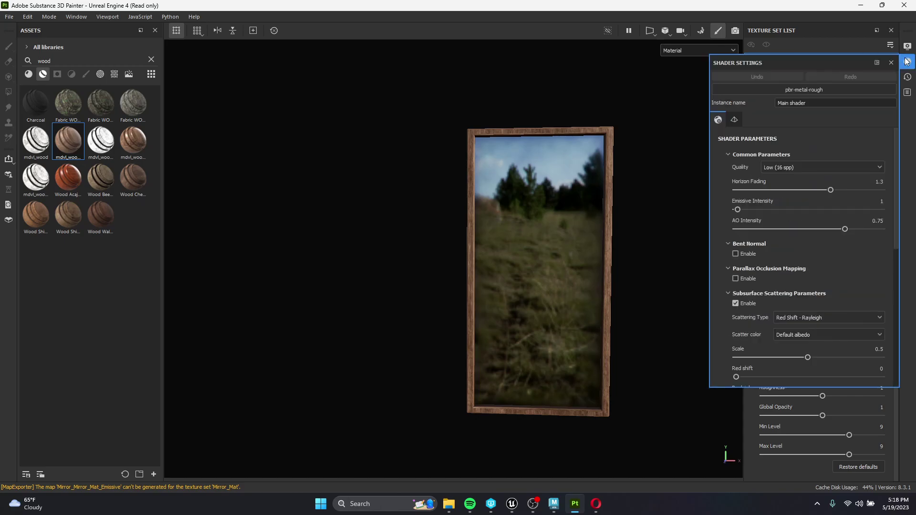
click(807, 92)
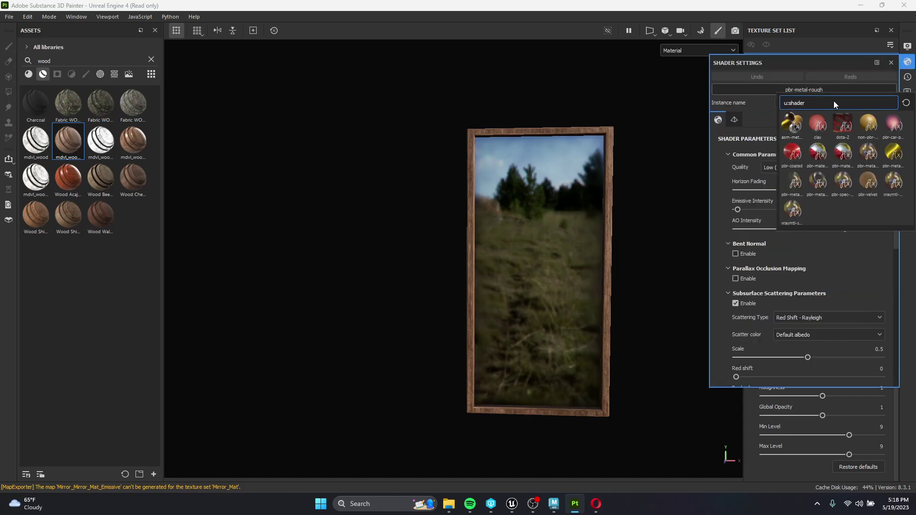
text(alp)
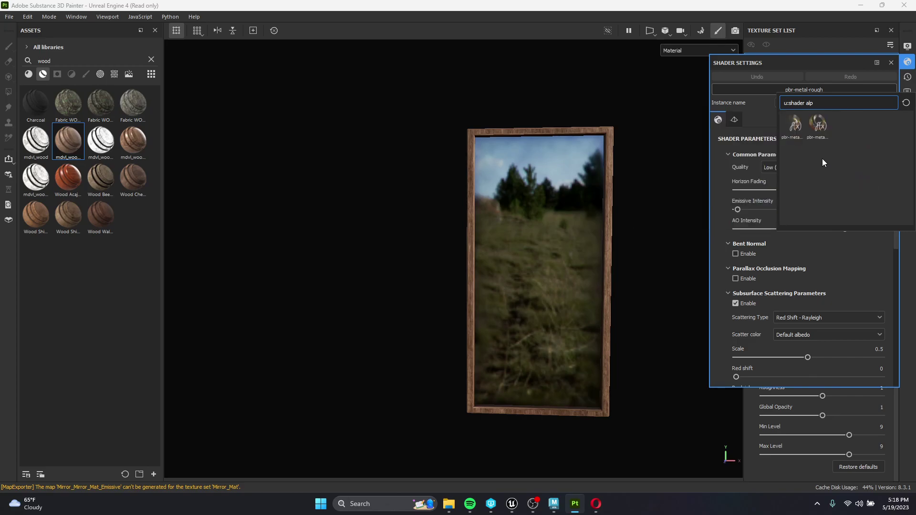
click(794, 130)
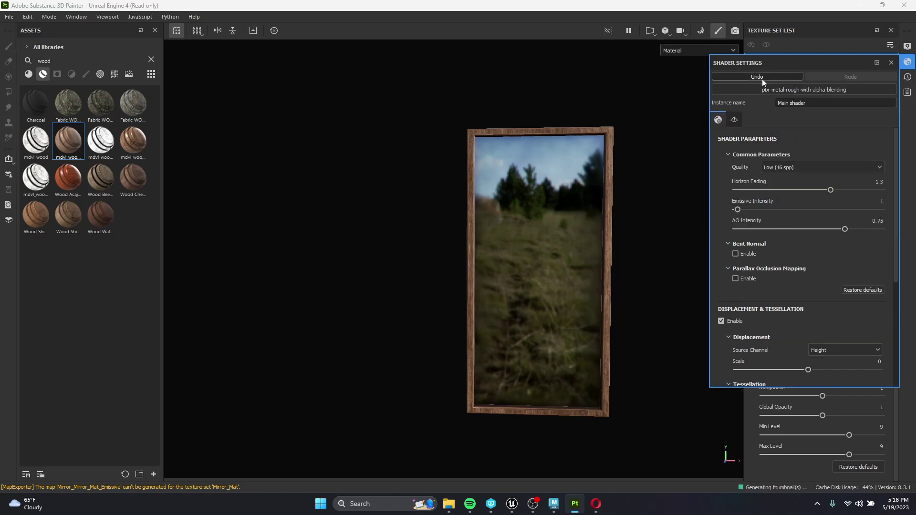
click(907, 62)
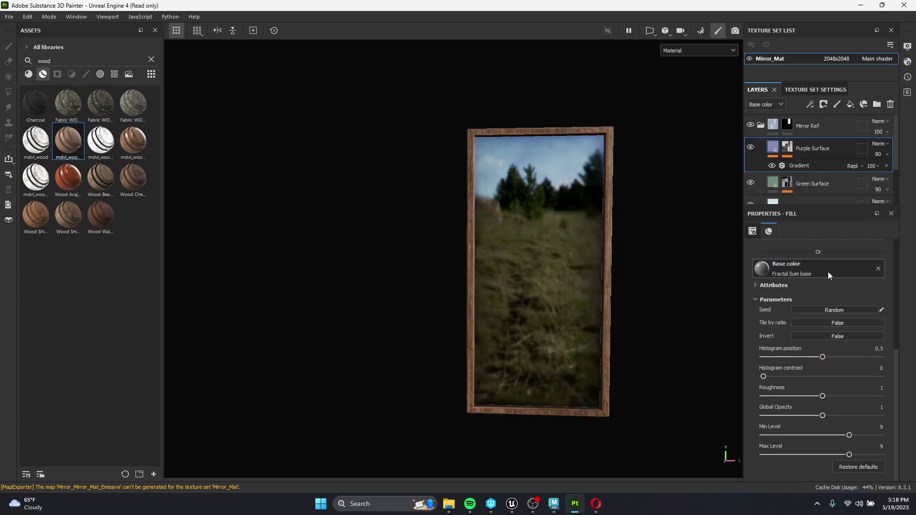
Step: Add an Opacity channel to the Mirror_Mat texture set
click(835, 93)
scroll(854, 176, up, 5)
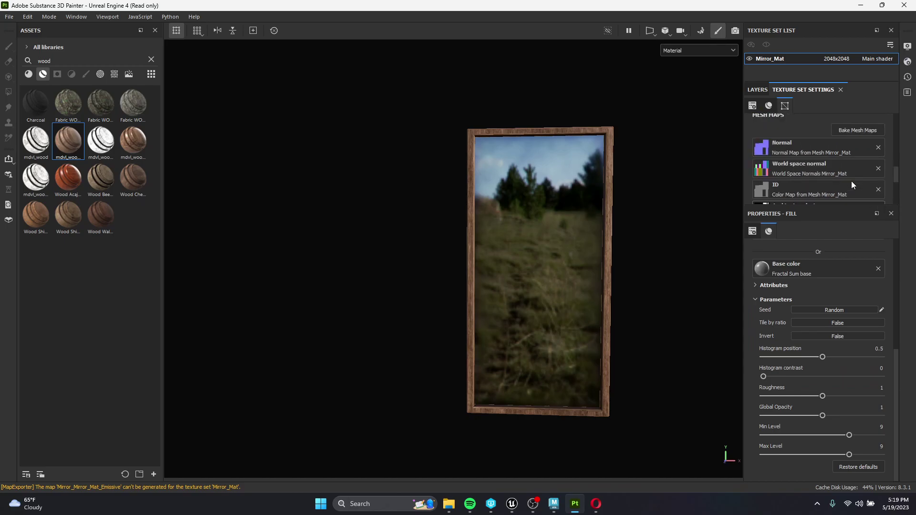
scroll(758, 151, up, 2)
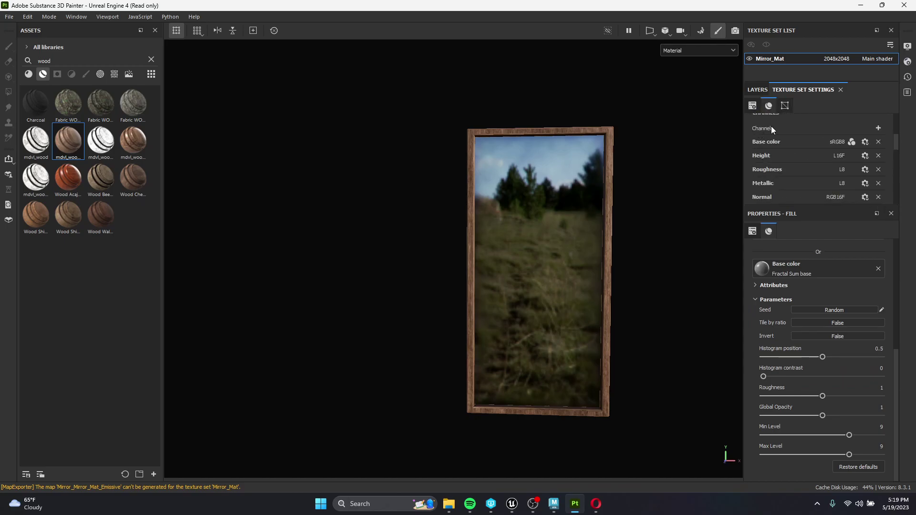
click(878, 129)
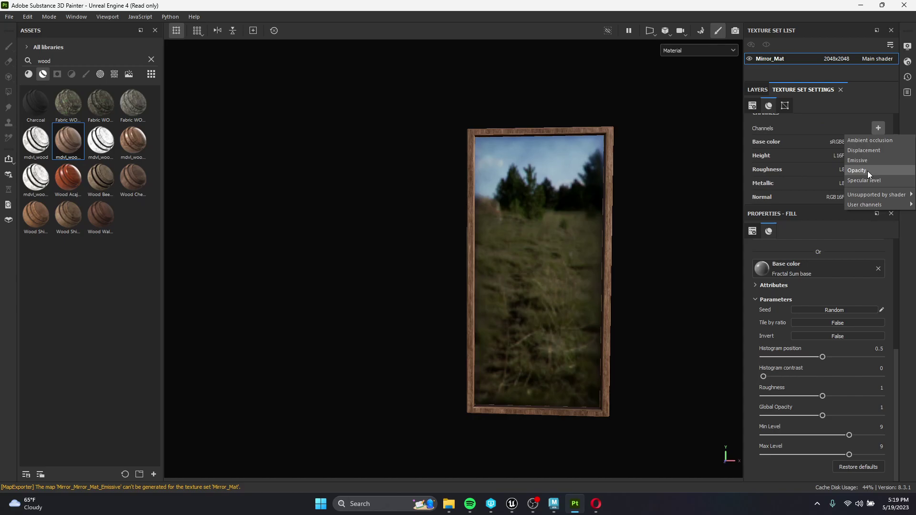
click(842, 106)
click(878, 128)
click(865, 172)
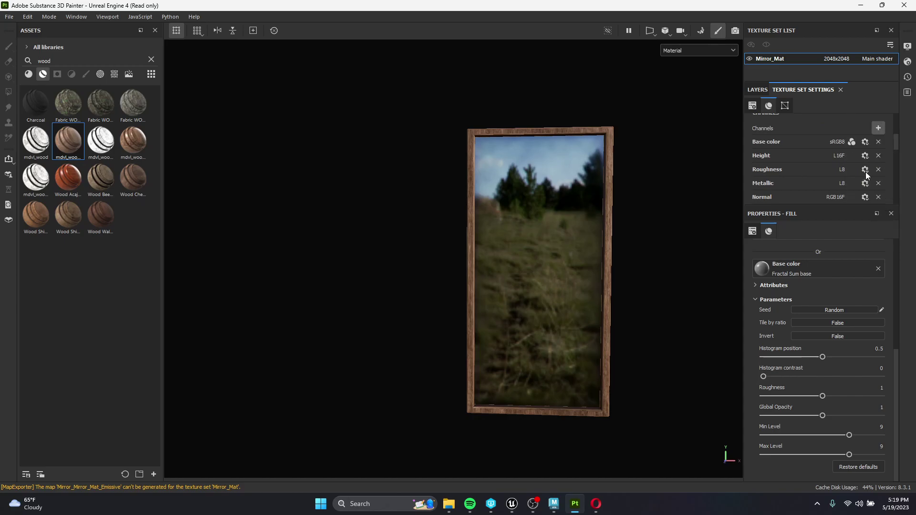
Step: Enable the opacity channel on the Purple Surface fill layer and vary its uniform opacity between 0 and 1
click(756, 90)
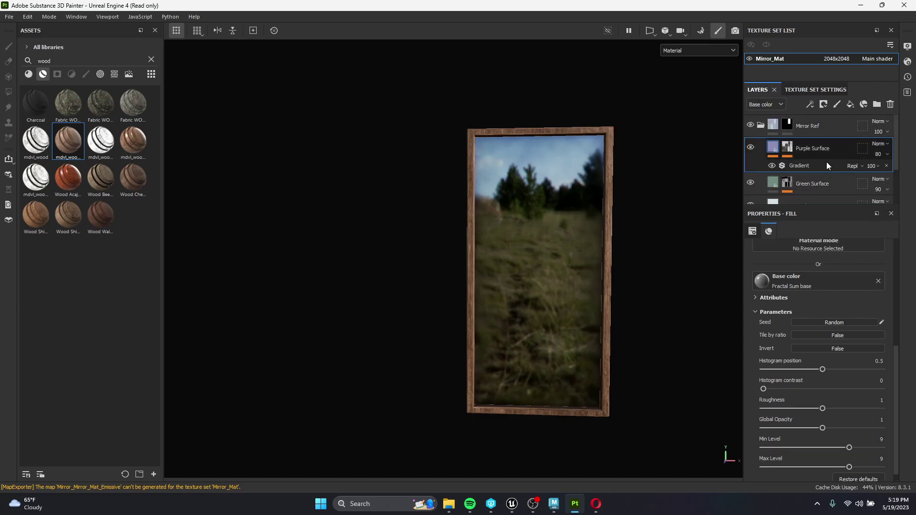
scroll(820, 331, up, 5)
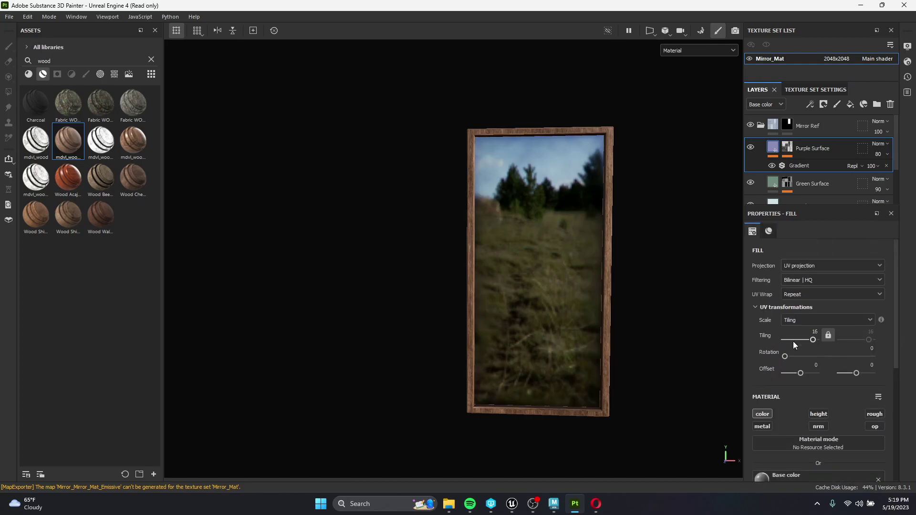
click(874, 426)
scroll(857, 420, down, 4)
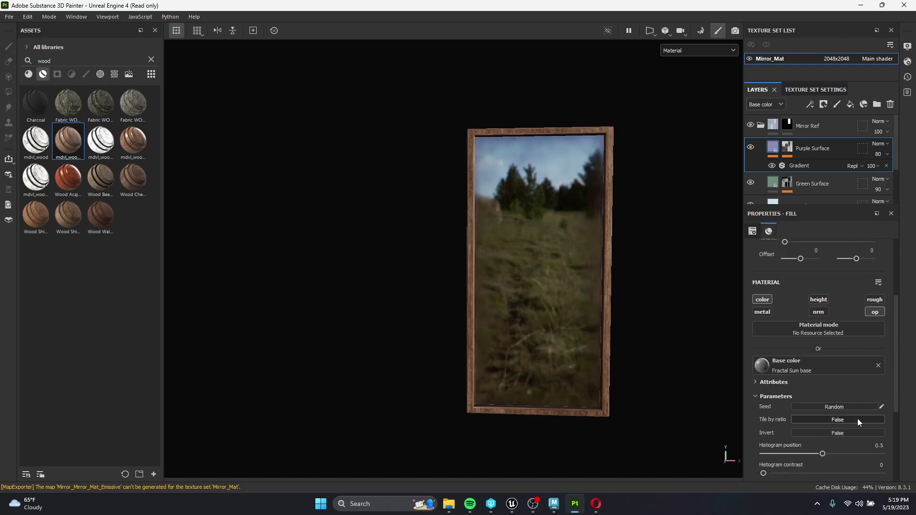
scroll(782, 387, down, 3)
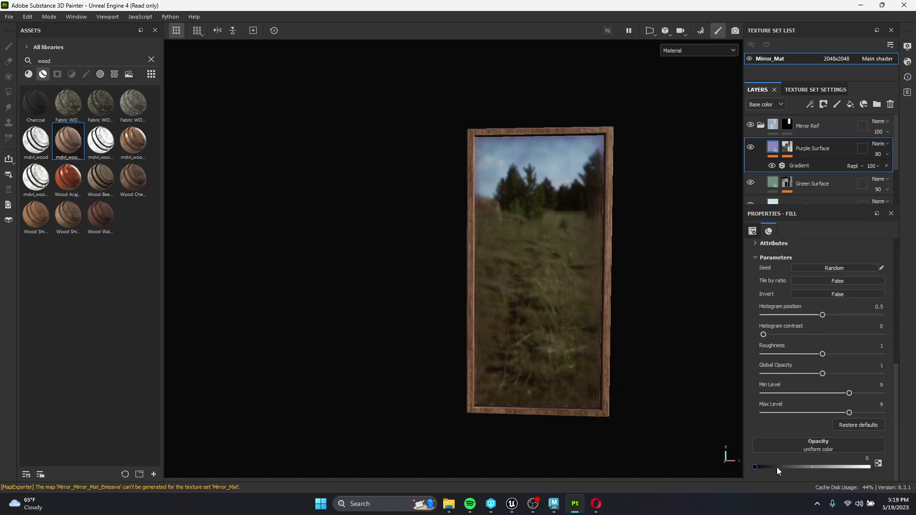
scroll(628, 337, up, 5)
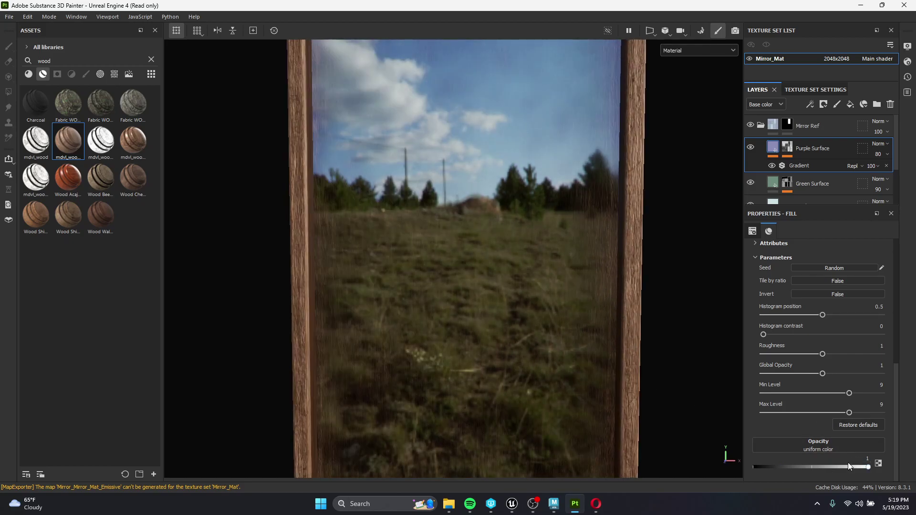
drag(833, 466, 753, 466)
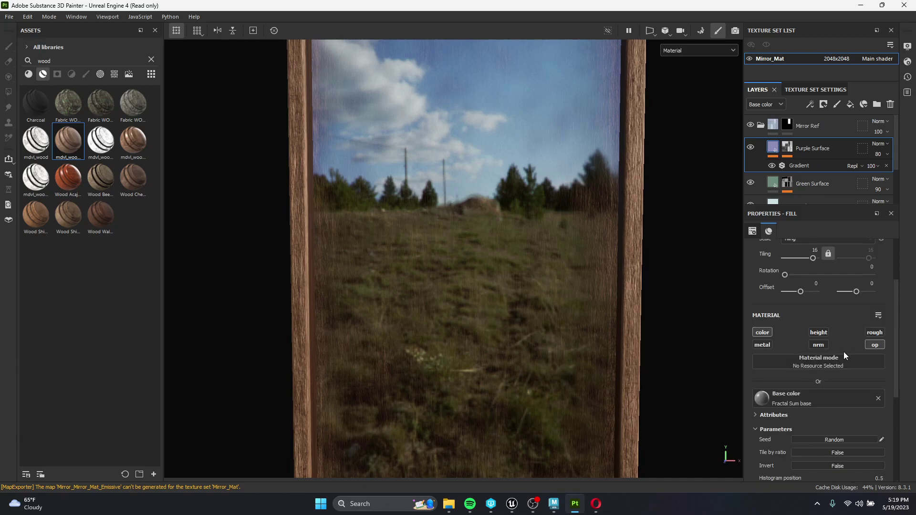
Step: Exit Substance 3D Painter and return to the House_APML level in Unreal Engine
click(752, 231)
click(8, 17)
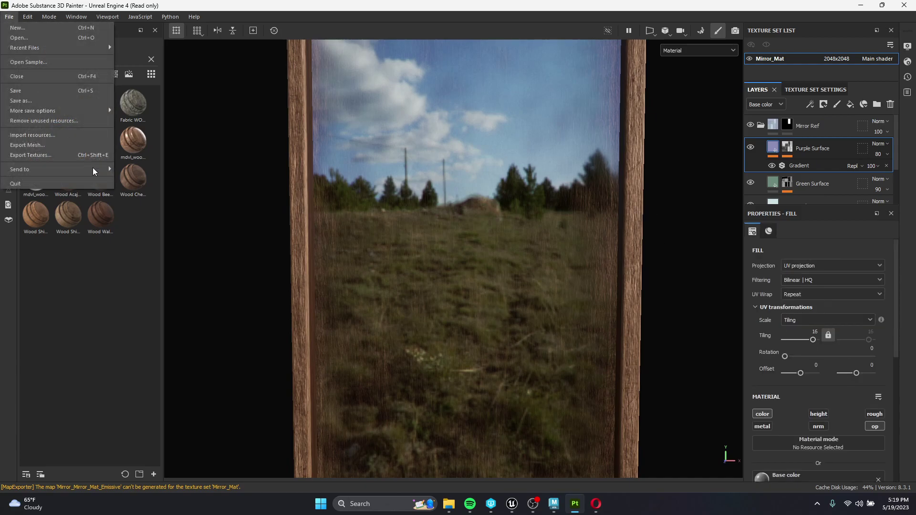
click(902, 7)
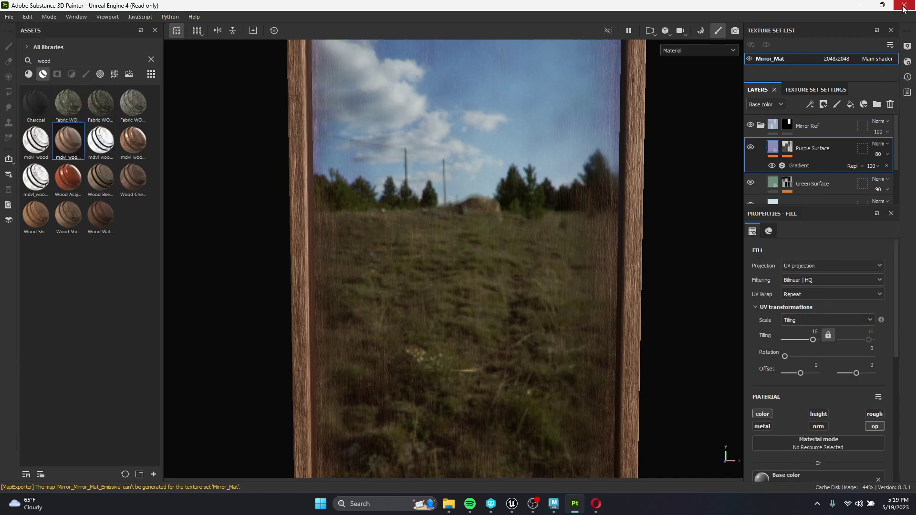
click(428, 262)
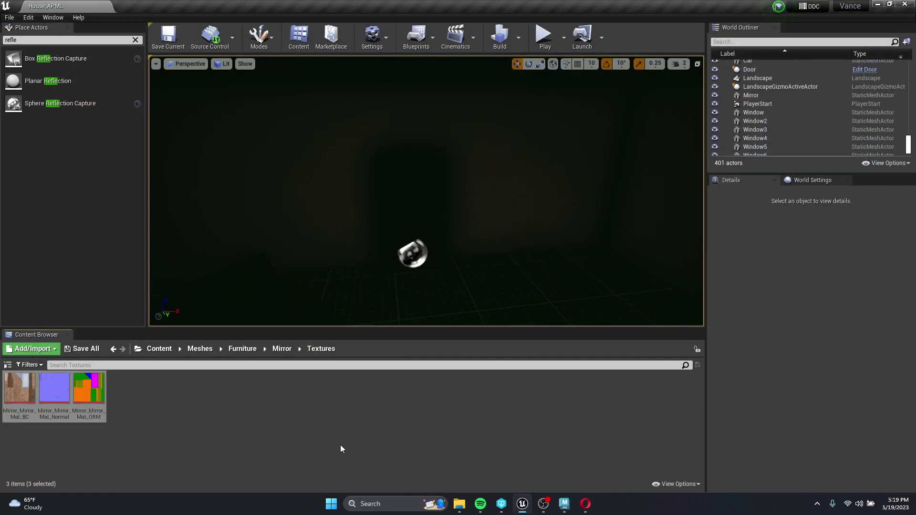
Step: Check the contents of the Master_Materials folder inside Meshes/Furniture and return to the Furniture folder
click(243, 349)
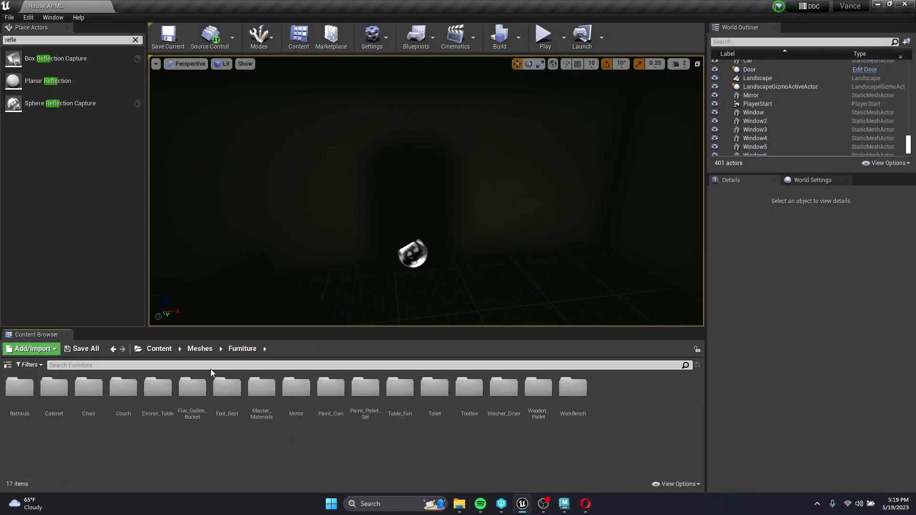
double_click(264, 403)
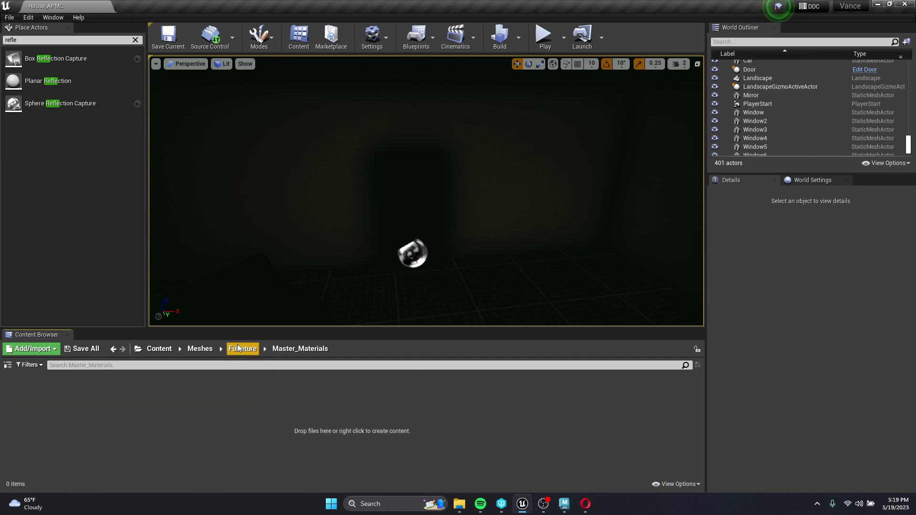
click(241, 349)
double_click(263, 386)
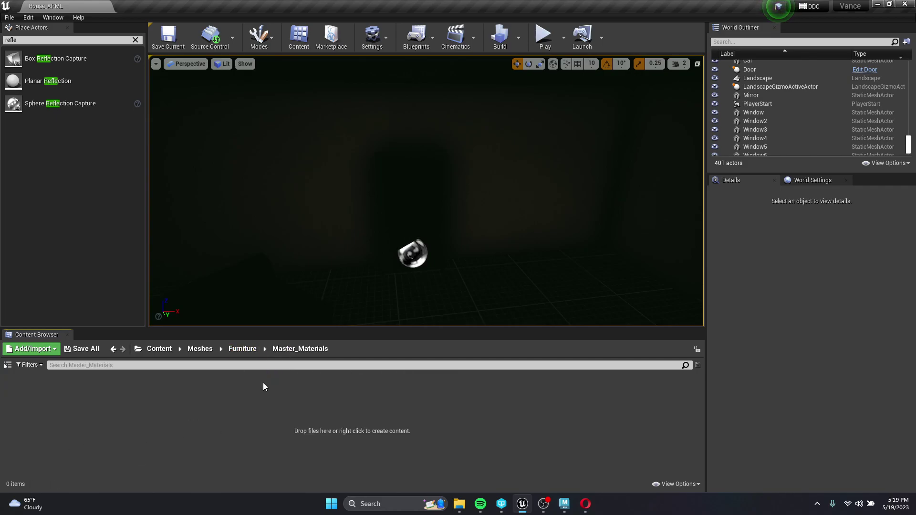
click(246, 349)
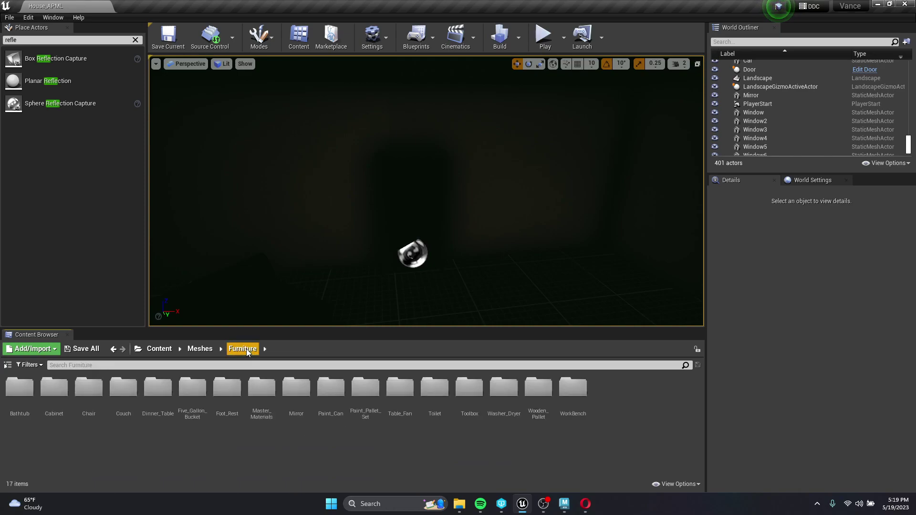
Step: Open the Foot_Rest_Low static mesh from the Foot_Rest folder in a maximized mesh editor
double_click(228, 389)
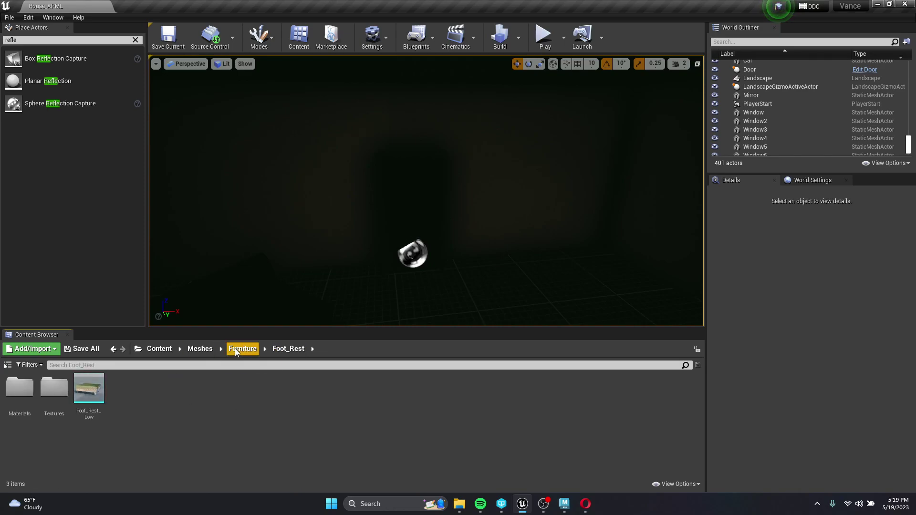
click(235, 349)
double_click(224, 388)
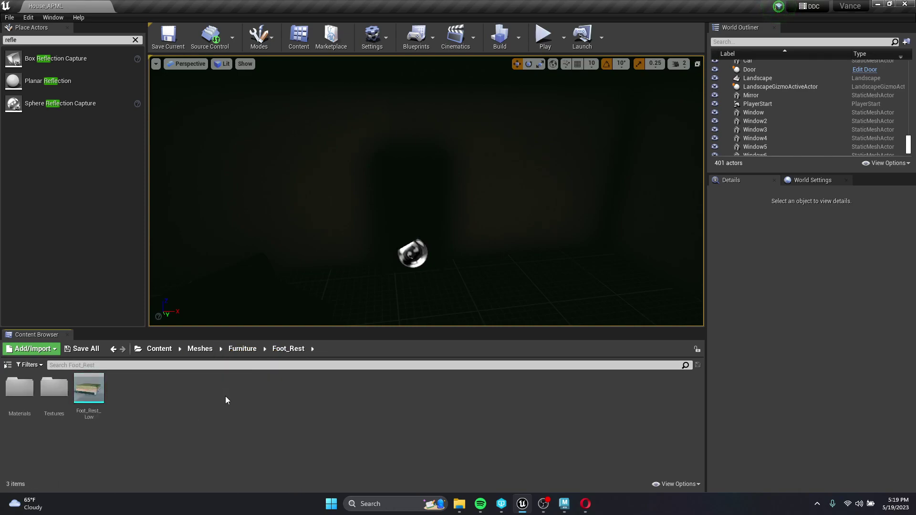
right_click(90, 399)
click(80, 405)
double_click(79, 406)
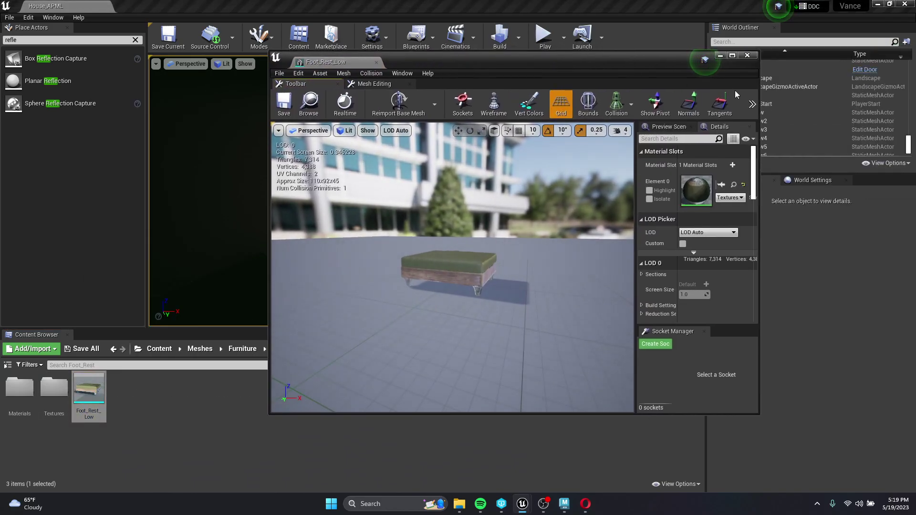
click(751, 104)
click(752, 105)
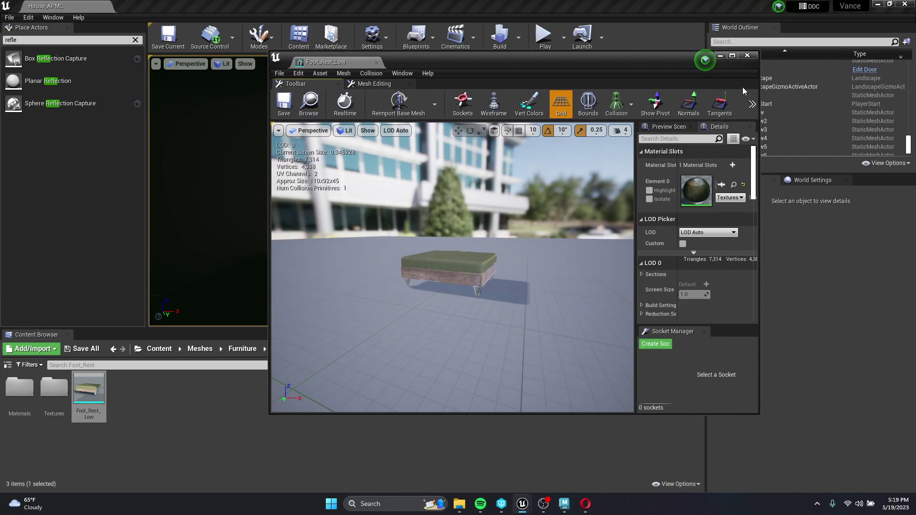
click(731, 57)
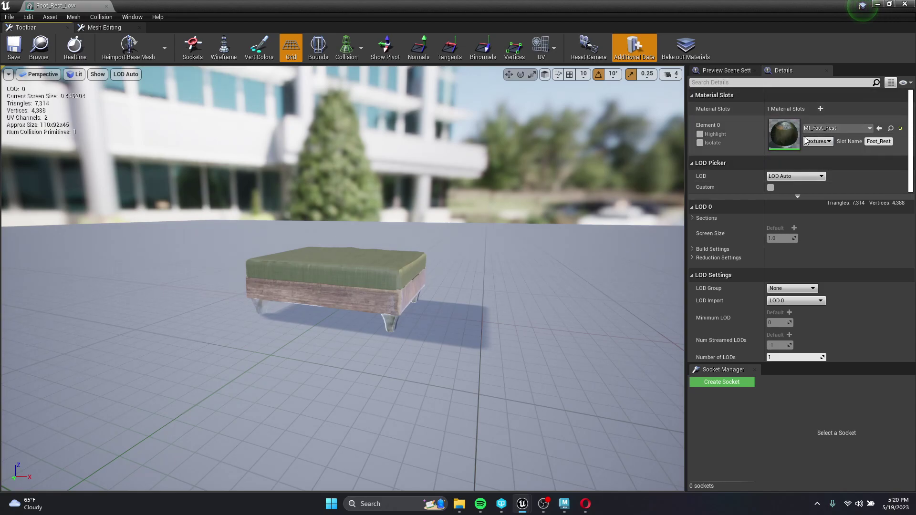
Step: Locate the foot rest mesh's MI_Foot_Rest material instance and examine its texture and layer parameters
click(890, 129)
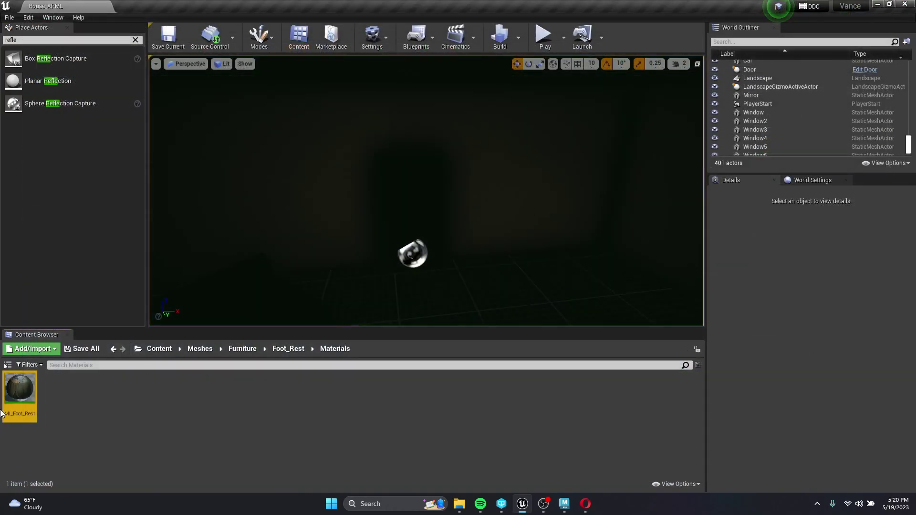
double_click(19, 391)
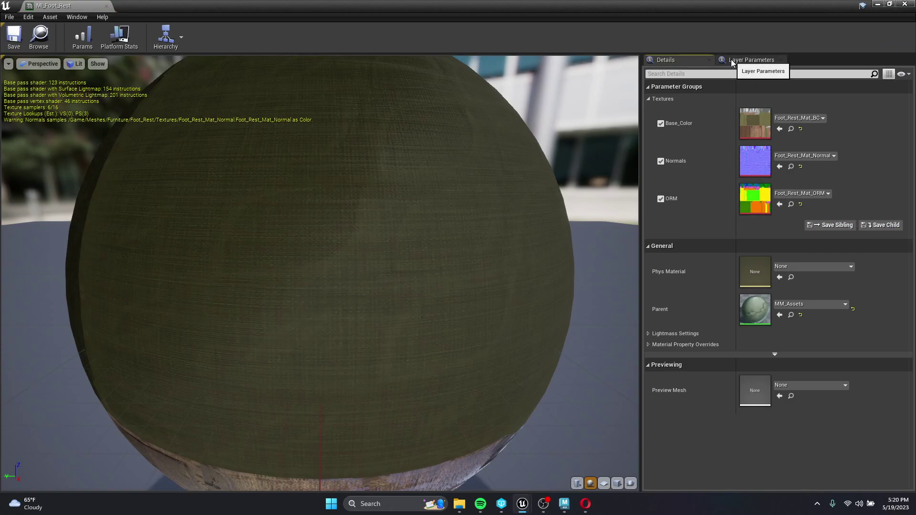
scroll(513, 267, down, 5)
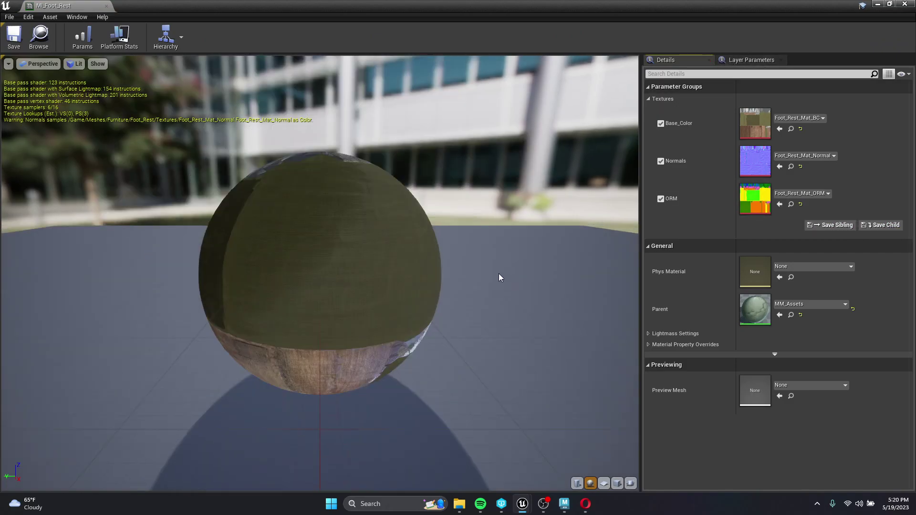
click(762, 62)
click(675, 61)
click(904, 4)
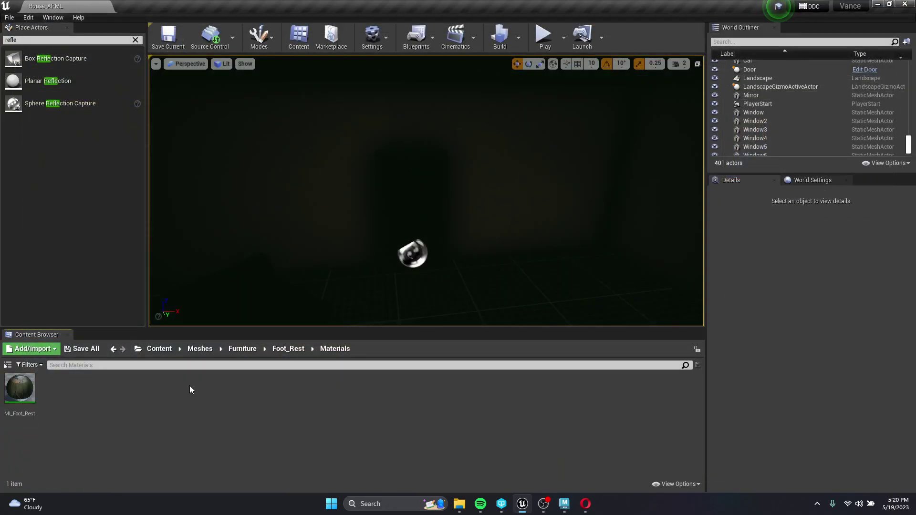
Step: Create a new material in the Foot_Rest Materials folder and open it for editing
right_click(250, 396)
click(296, 197)
double_click(68, 399)
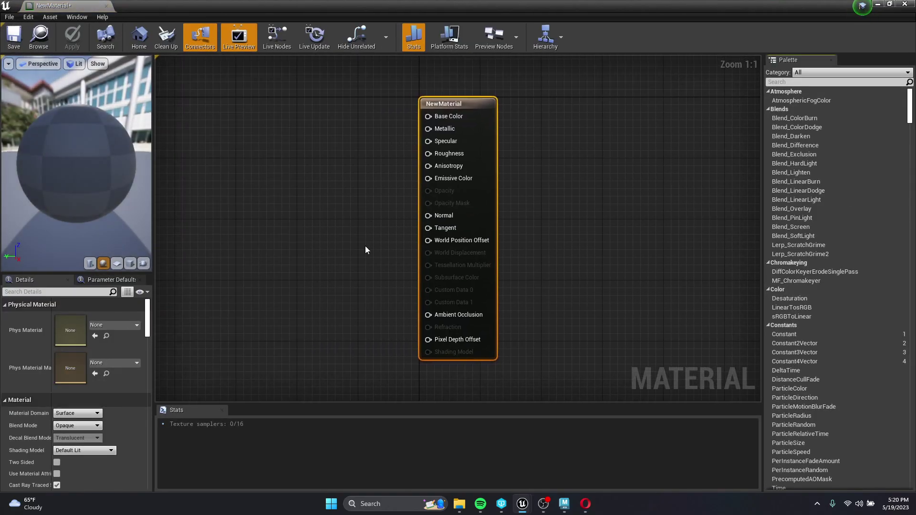
Step: Set the new material's Blend Mode to Translucent and its translucency Lighting Mode to Surface TranslucencyVolume
click(401, 110)
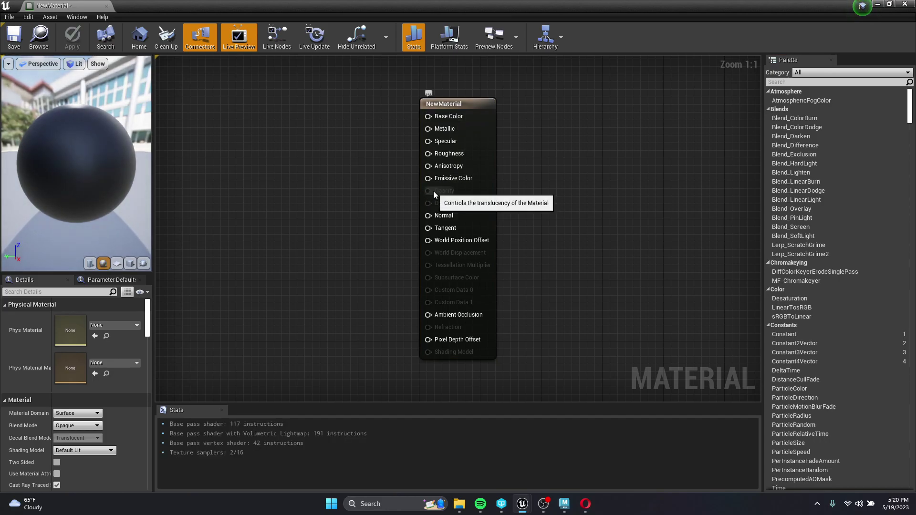
click(466, 103)
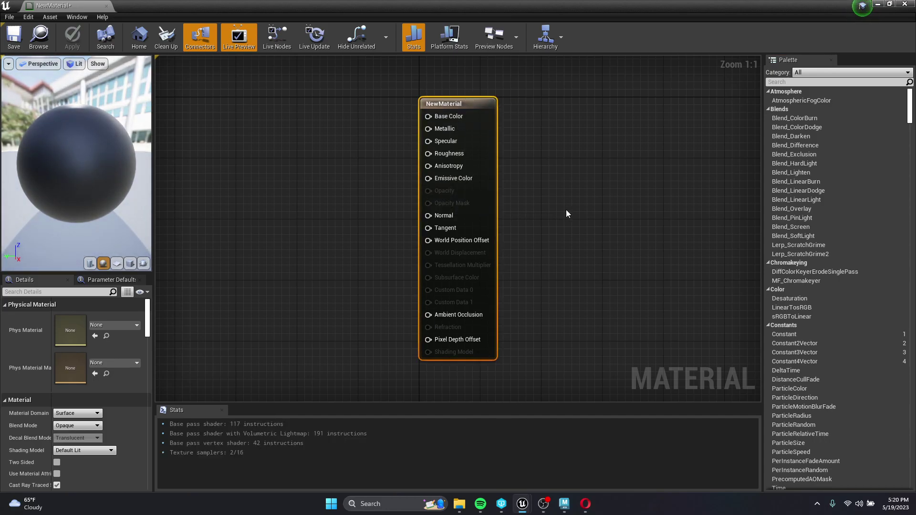
click(82, 426)
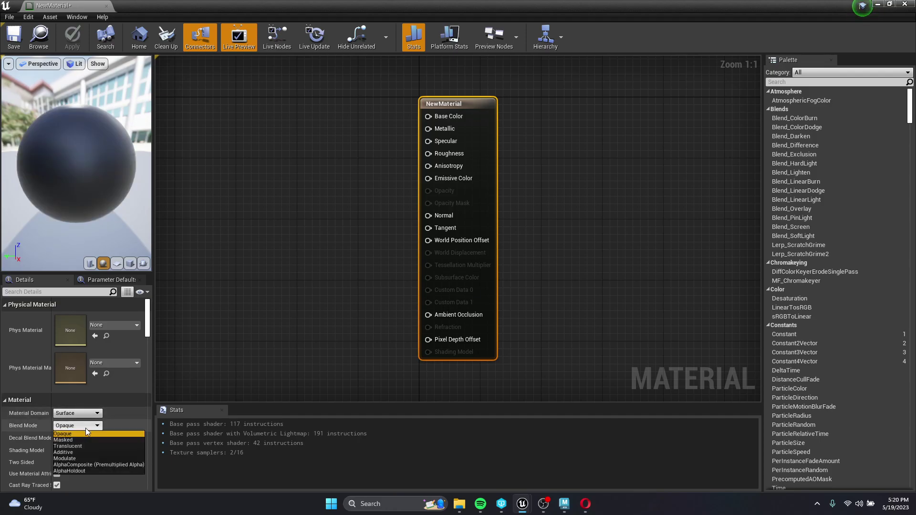
click(77, 447)
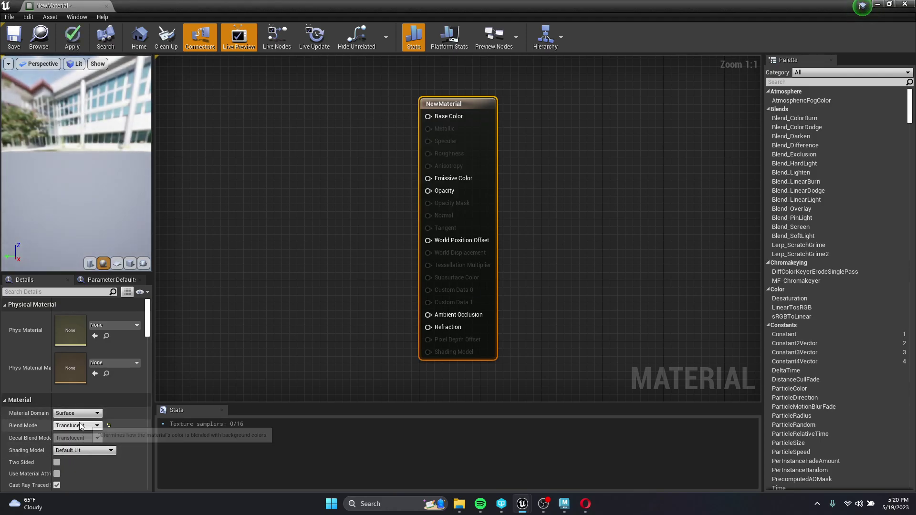
scroll(30, 389, down, 10)
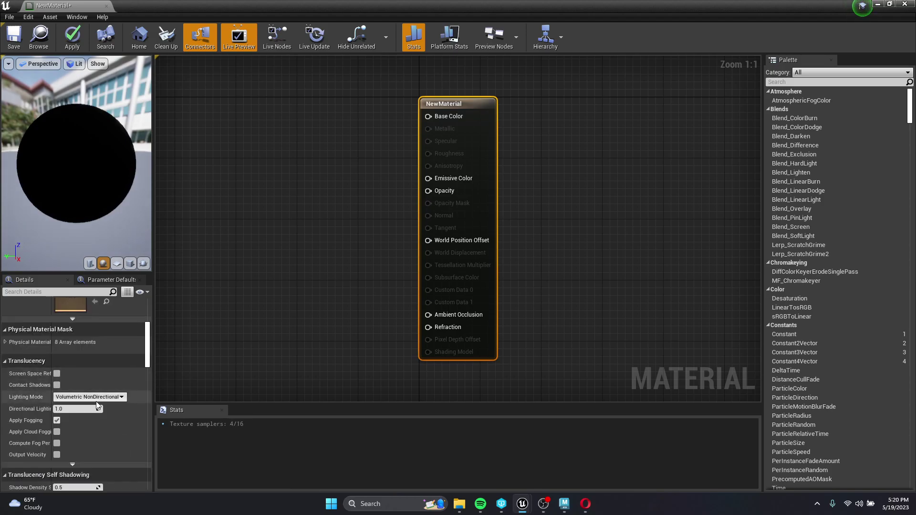
click(66, 397)
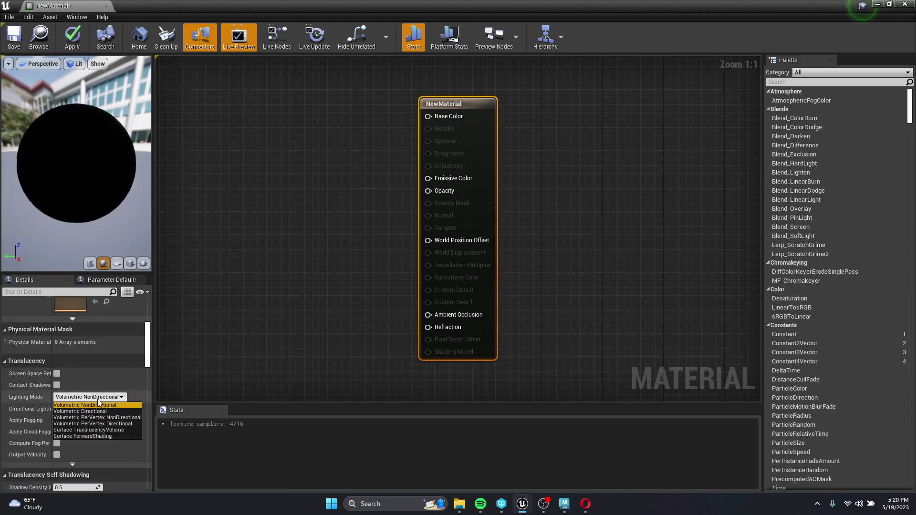
click(80, 429)
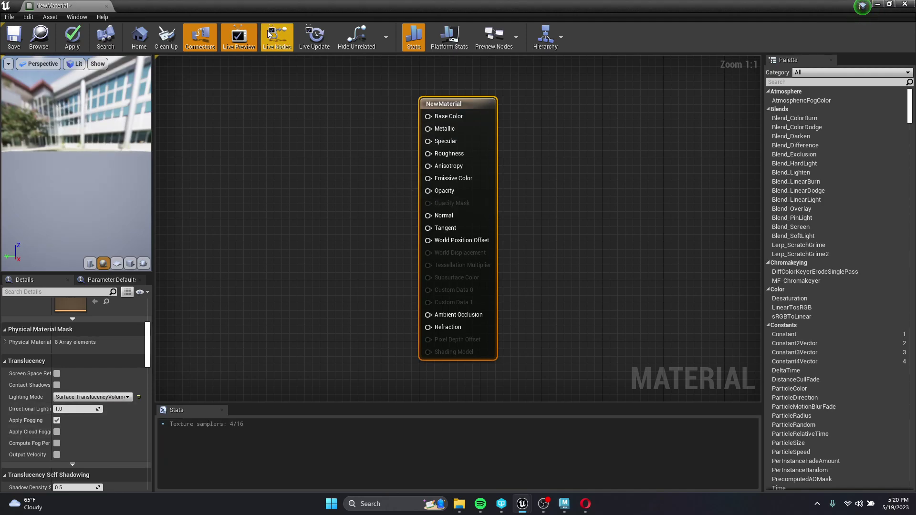
Step: Add the Couch_Low_BC texture from the Couch Textures folder to the material graph and connect its alpha output to Opacity
double_click(308, 9)
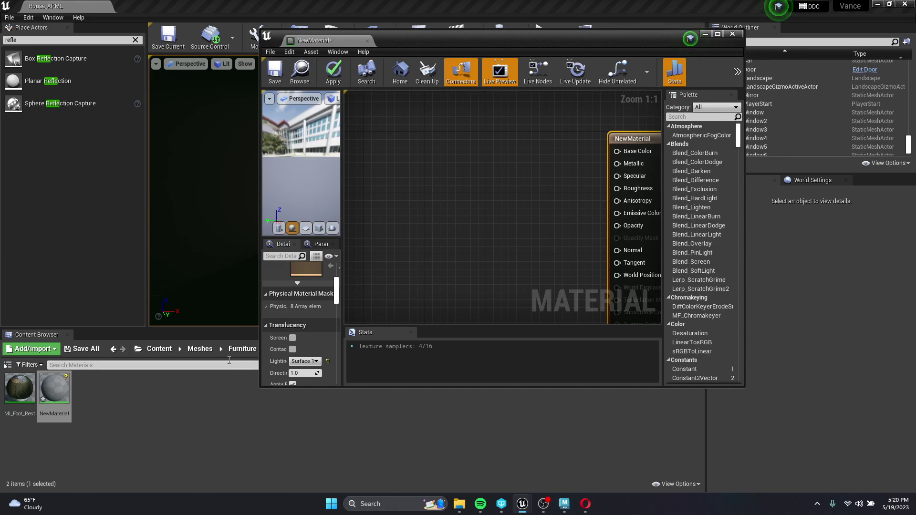
click(207, 353)
double_click(89, 387)
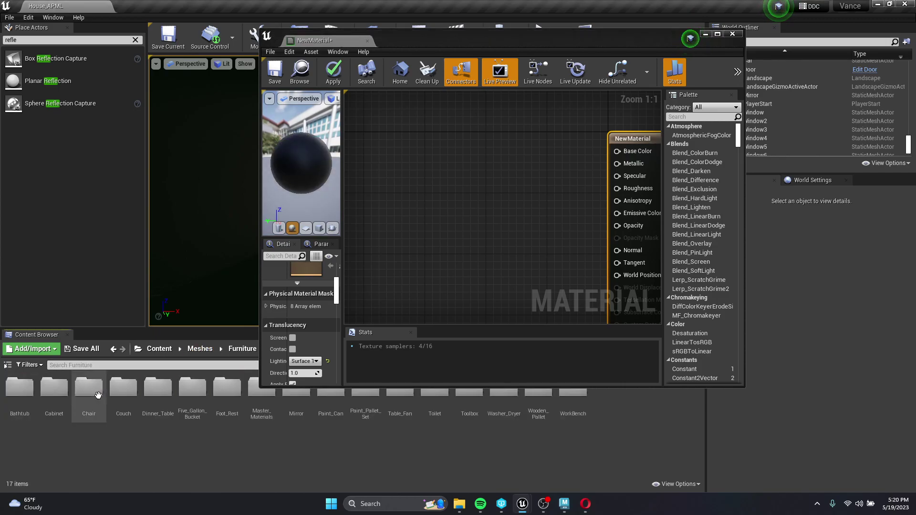
double_click(97, 401)
double_click(54, 387)
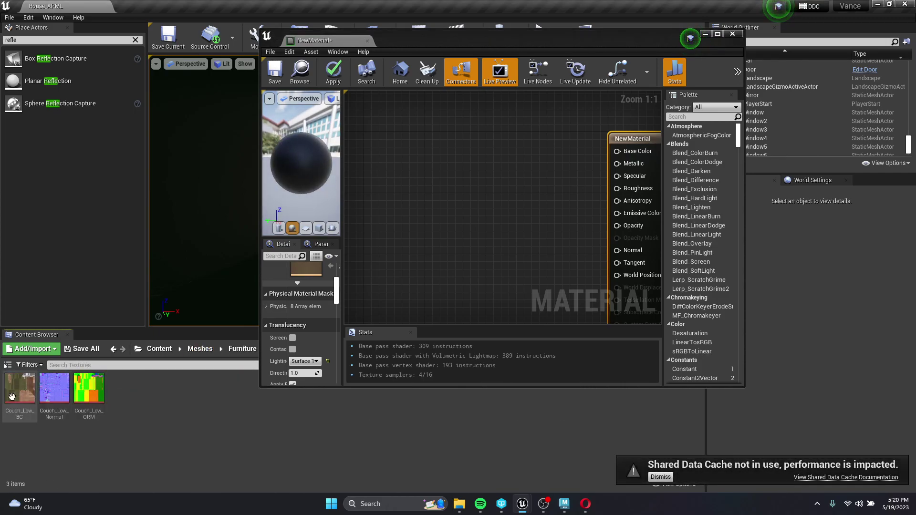
drag(20, 388, 460, 95)
drag(487, 197, 462, 110)
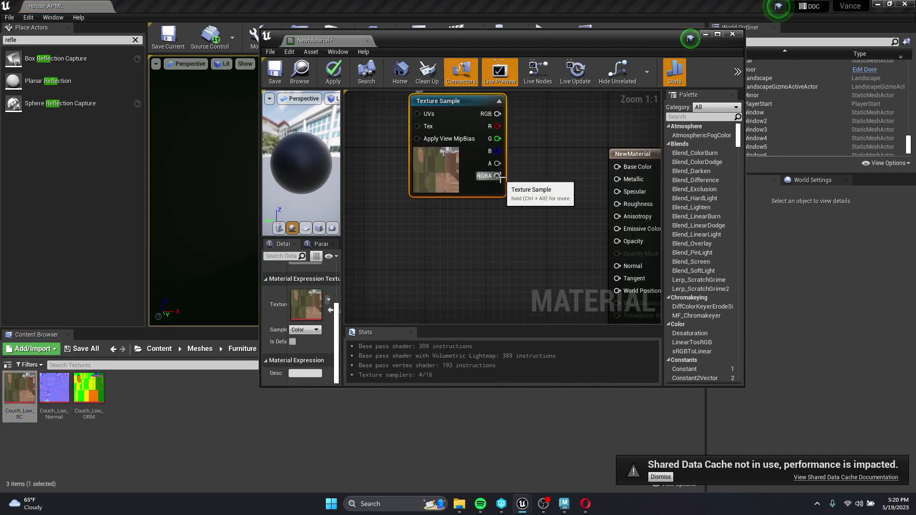
drag(497, 164, 619, 241)
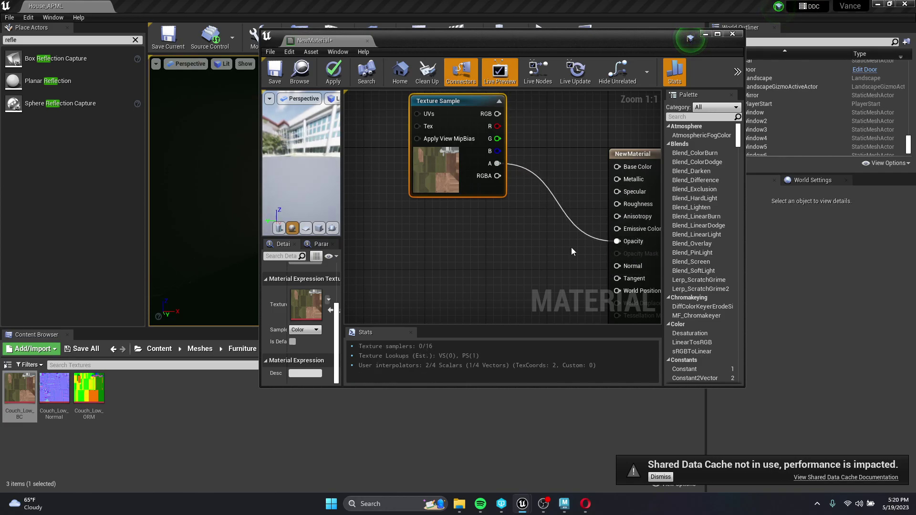
Step: Close the NewMaterial editor and go back up to the Meshes folder in the project content
click(367, 41)
click(524, 284)
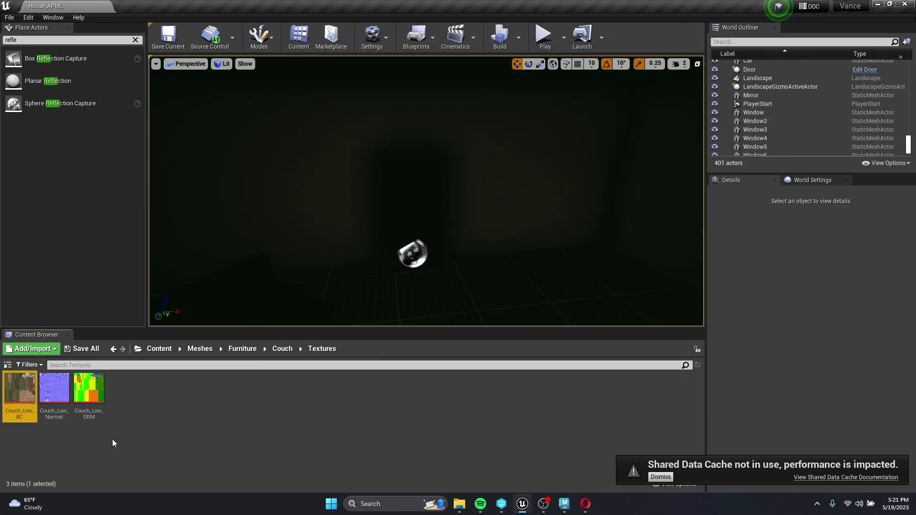
click(282, 348)
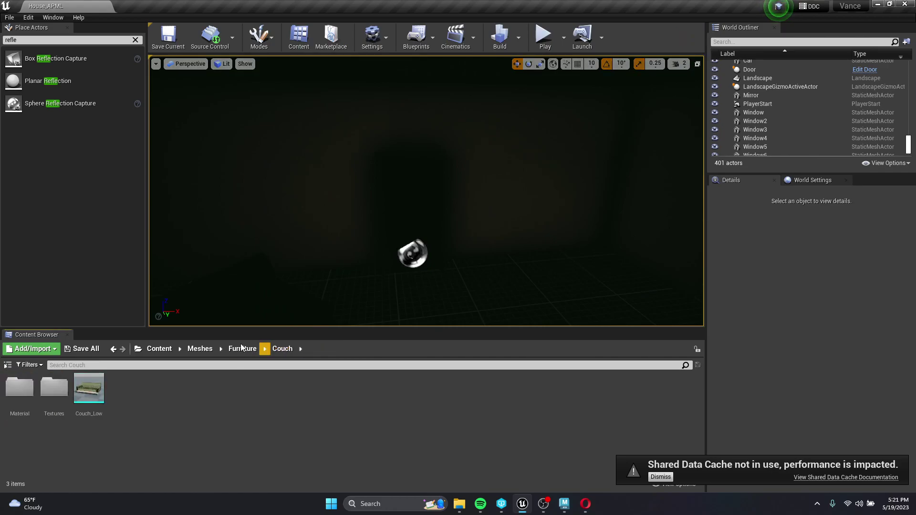
click(200, 348)
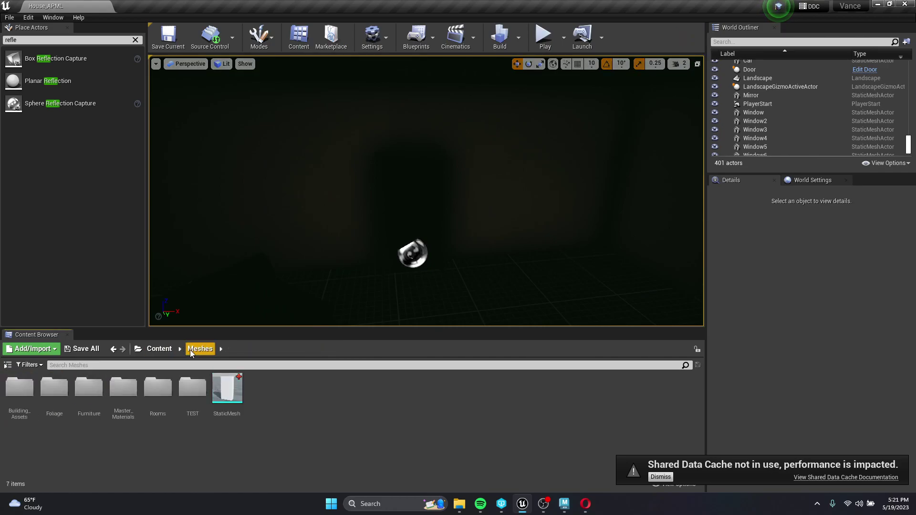